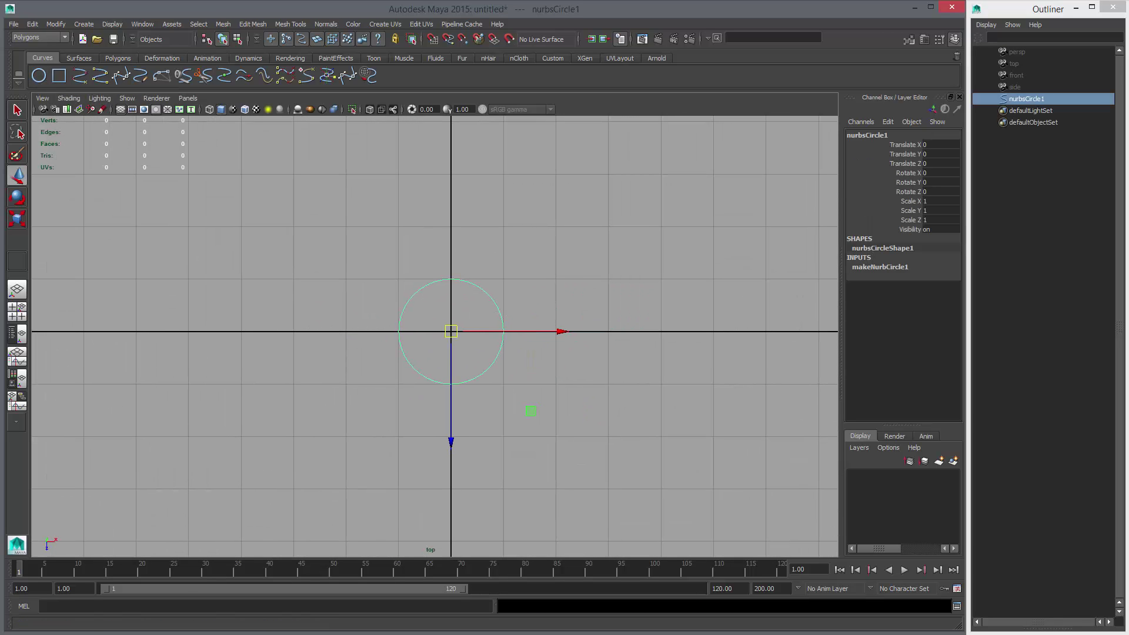
Move the circle along Z to about -1.087 and snap its pivot to the grid origin
alt+middle_drag(478, 362, 468, 364)
drag(440, 446, 449, 389)
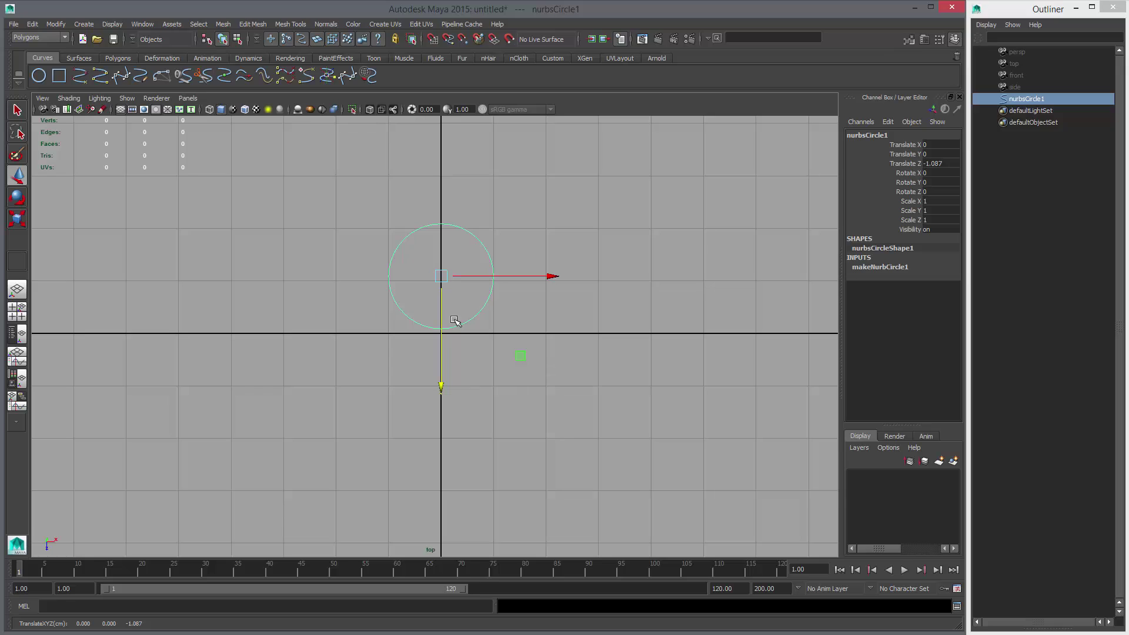
alt+right_drag(530, 346, 592, 376)
alt+middle_drag(548, 347, 540, 333)
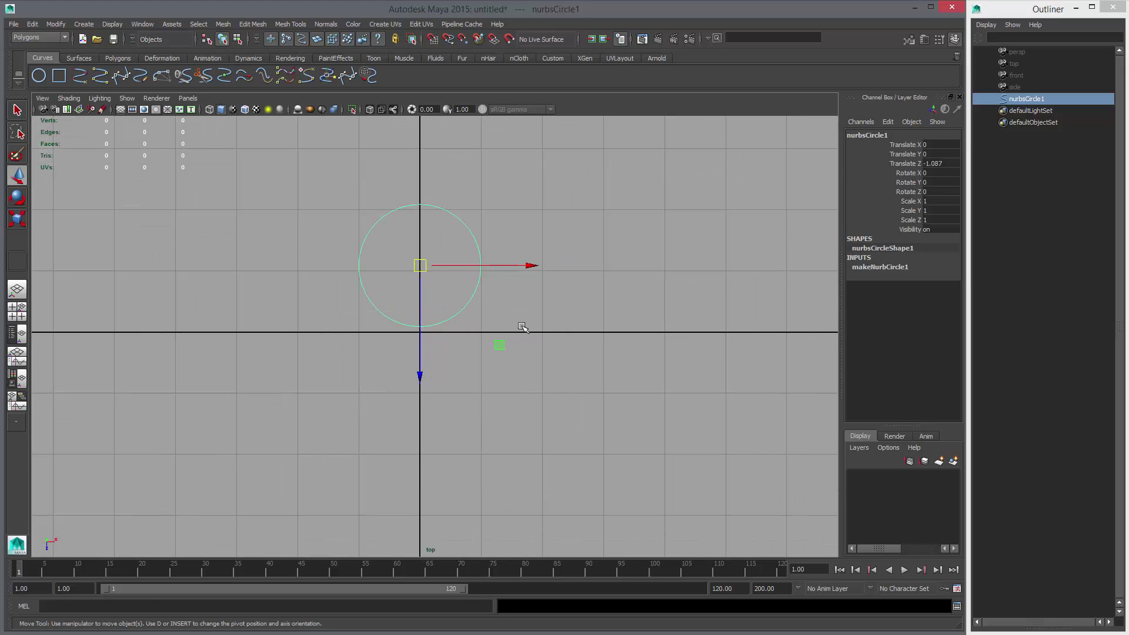
key(d)
key(x)
middle_click(431, 337)
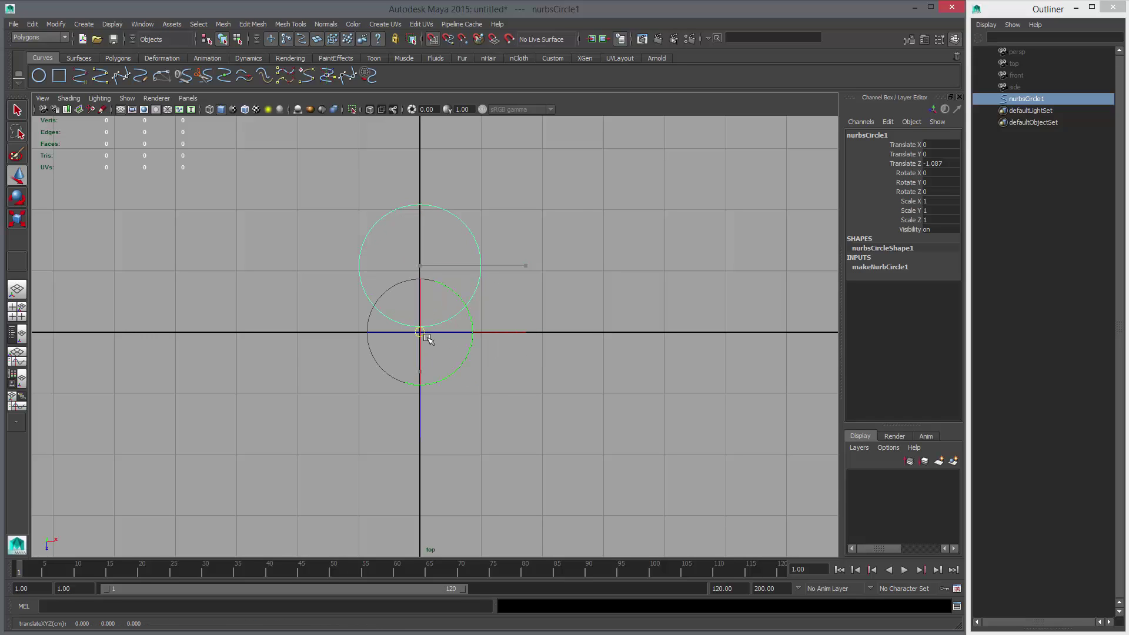
Duplicate the circle twice around the origin at equal angles, ending with the third circle at Rotate Y 240
key(ctrl+d)
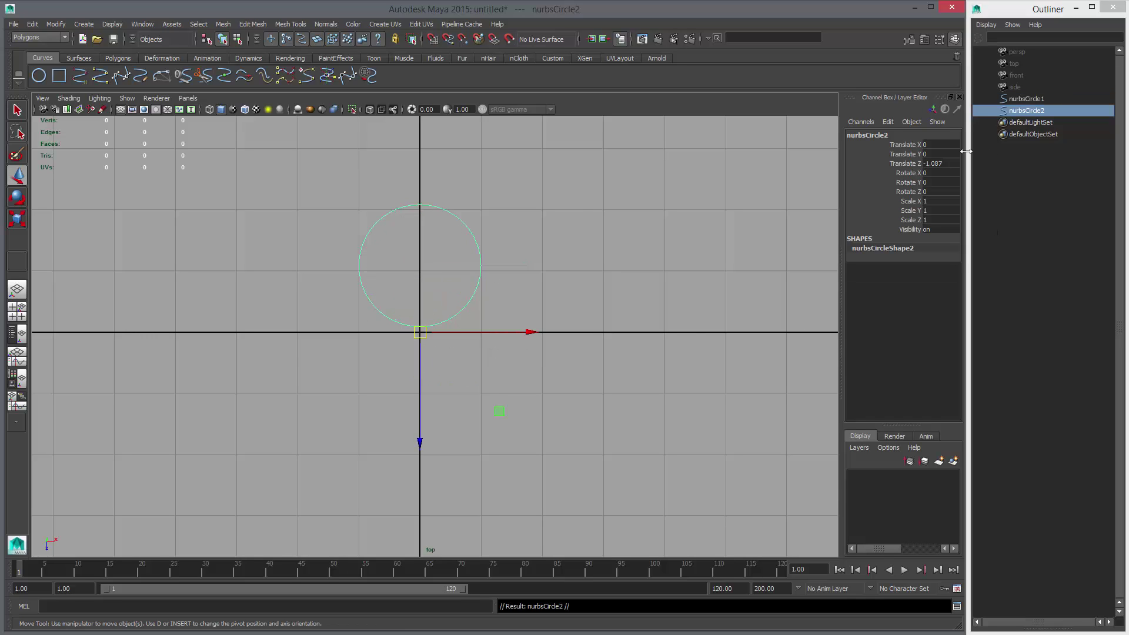
key(Return)
alt+middle_drag(568, 411, 549, 371)
key(shift+d)
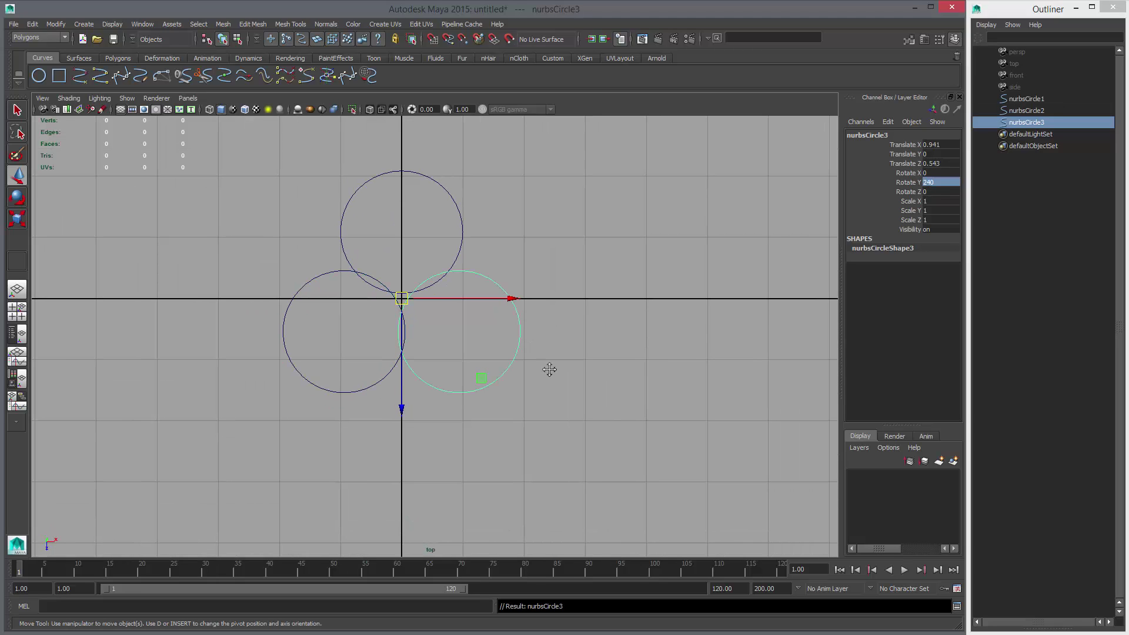
Create a new NURBS circle at the origin and scale it uniformly to about 2.086 so it encloses the three small circles
key(q)
drag(372, 245, 447, 347)
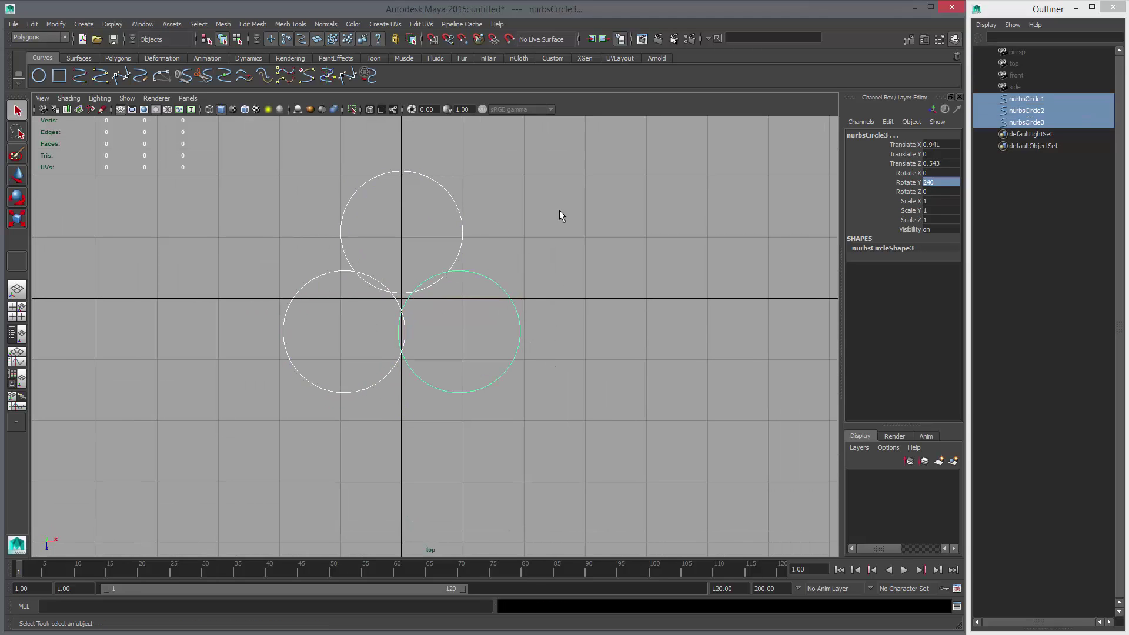
alt+middle_drag(547, 307, 531, 328)
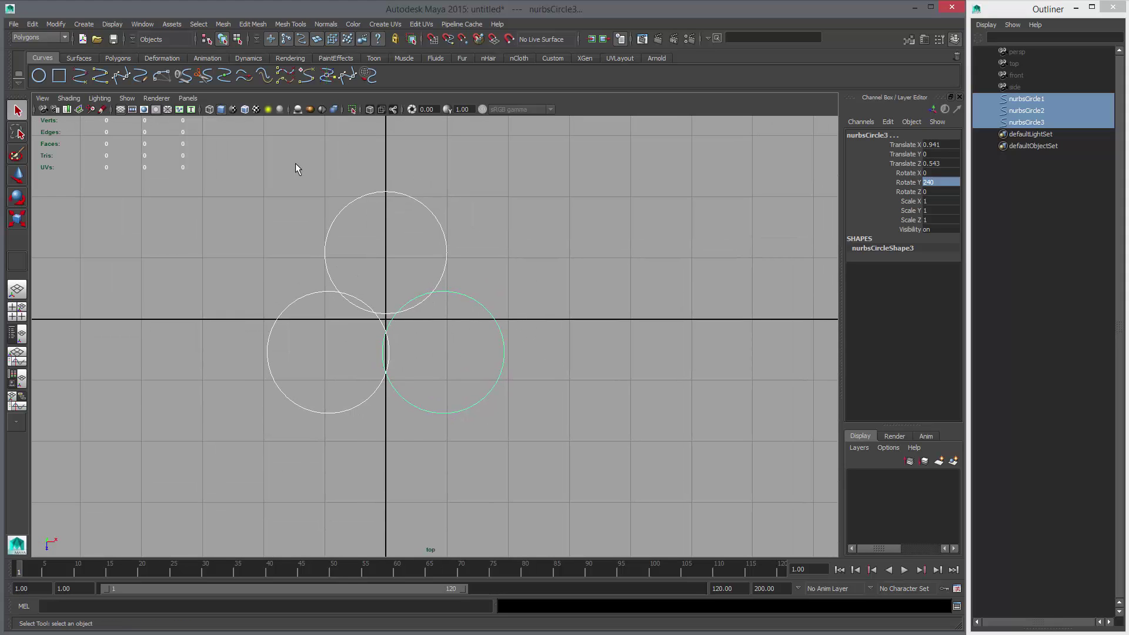
click(39, 75)
key(r)
middle_drag(204, 276, 328, 298)
key(3)
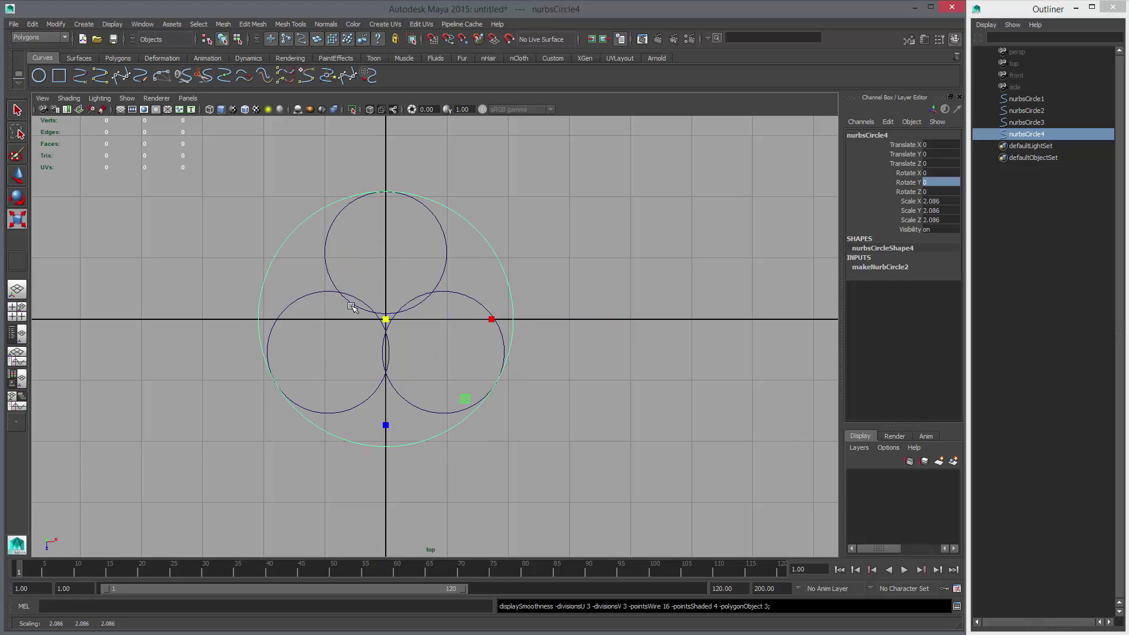
Set the large circle's sections to 24 and select its three control vertices lying between the small circles
click(883, 267)
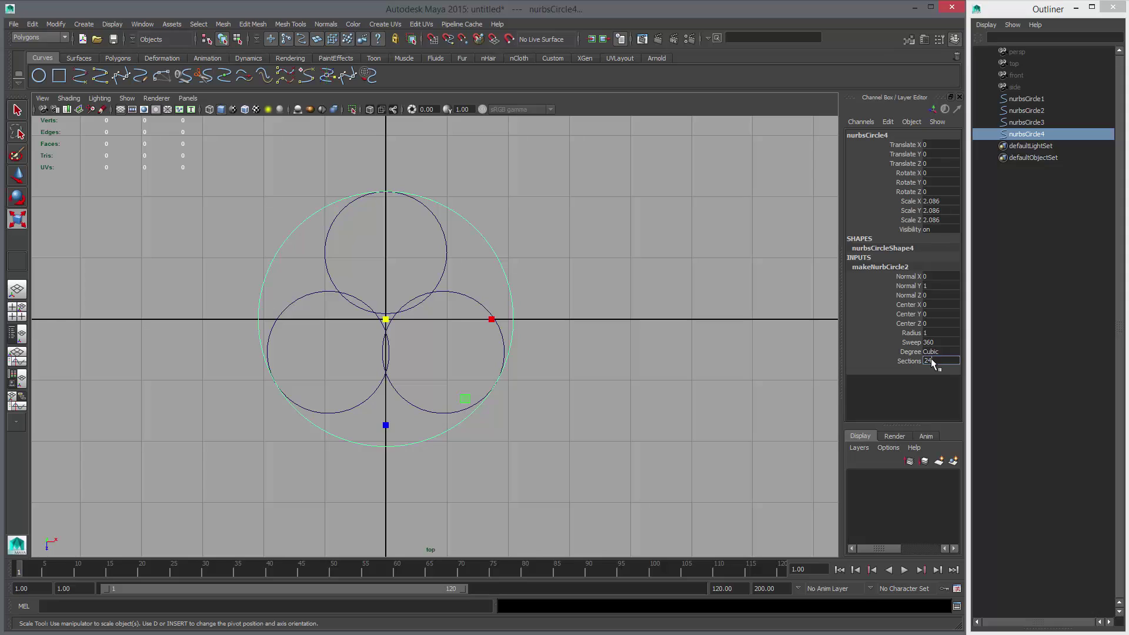
right_drag(481, 234, 445, 233)
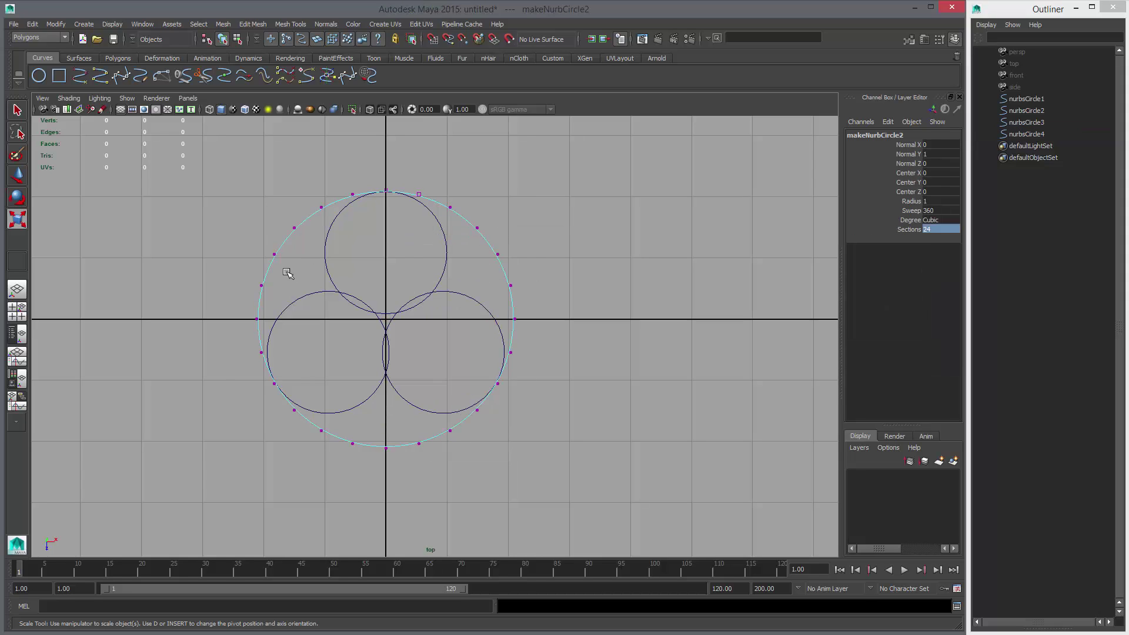
drag(268, 260, 282, 247)
shift+drag(483, 246, 507, 264)
shift+drag(379, 438, 391, 469)
key(w)
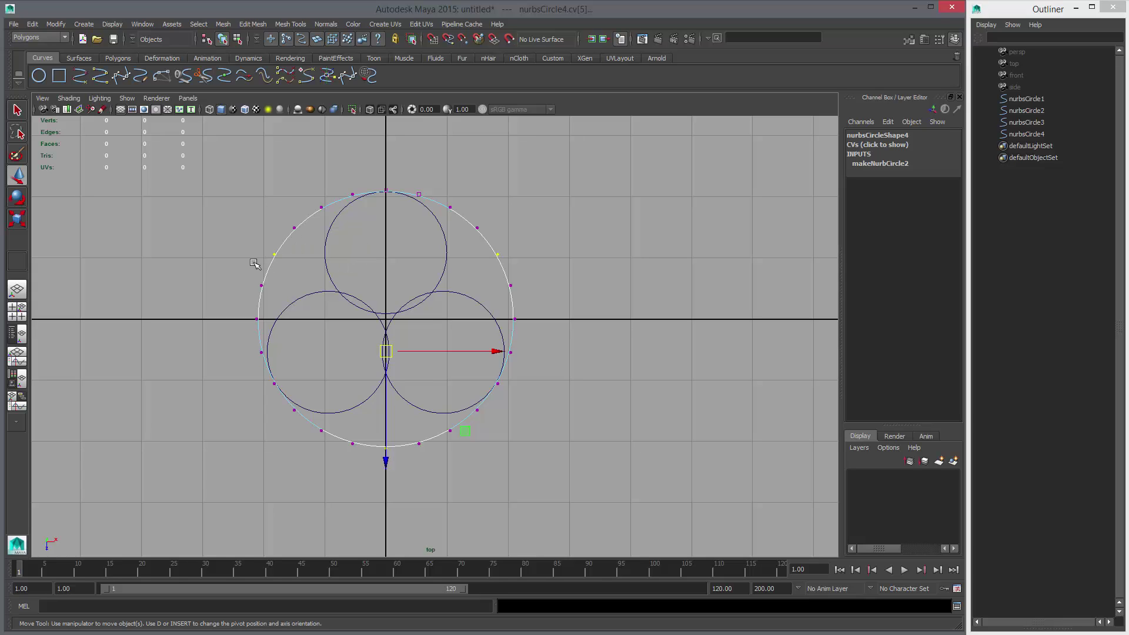
Set the Scale tool's pivot to Object, keeping the three control vertices between the small circles selected
click(17, 222)
double_click(24, 227)
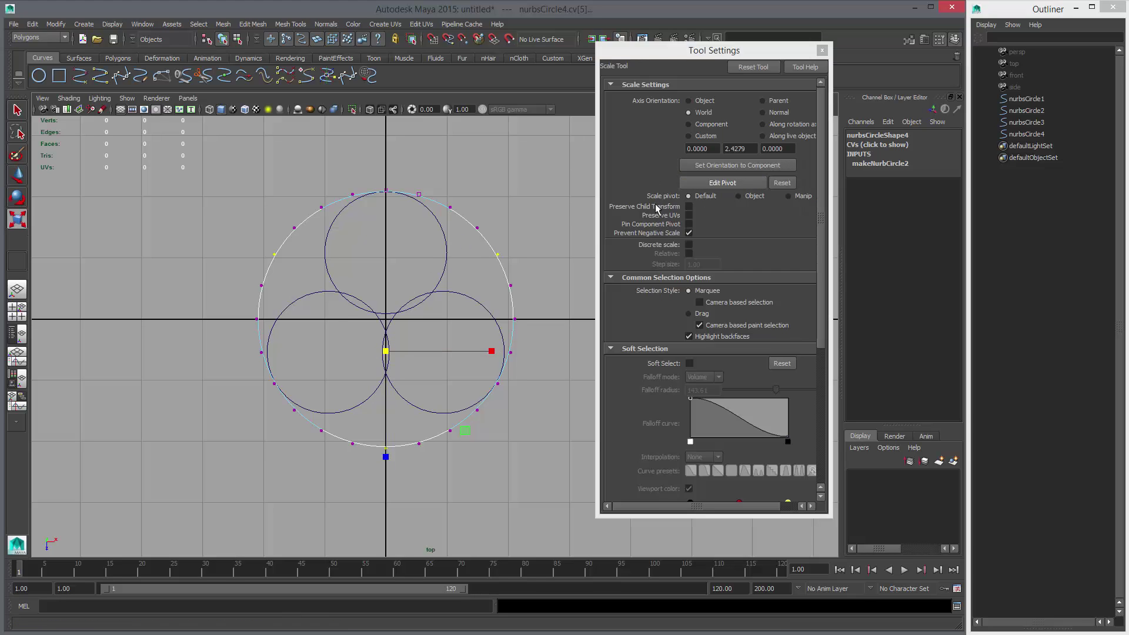
click(753, 198)
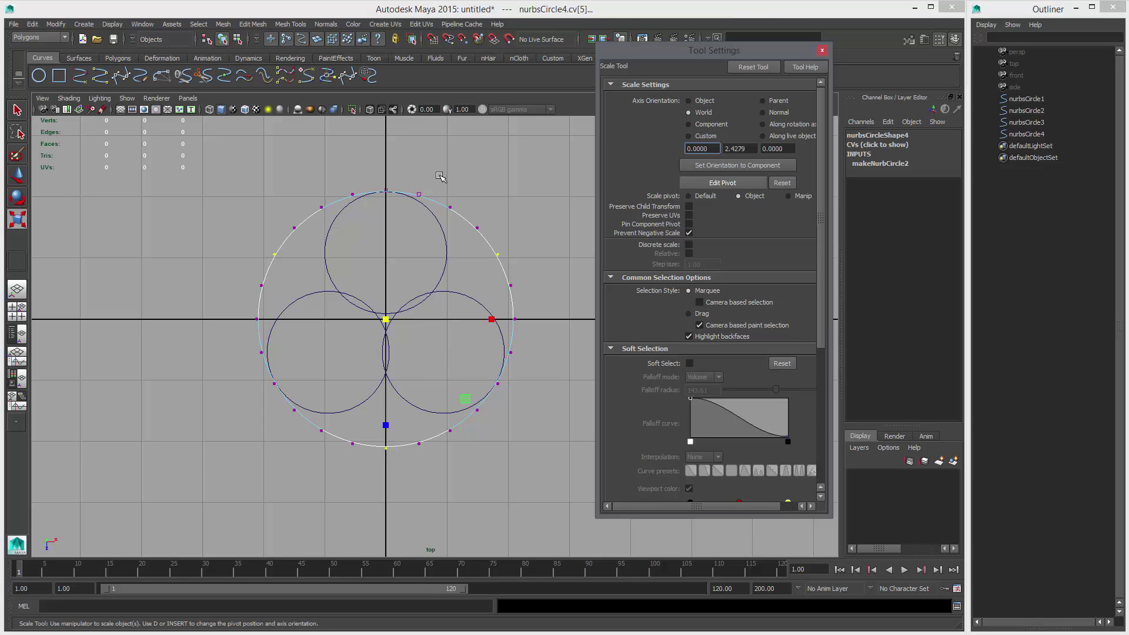
click(703, 197)
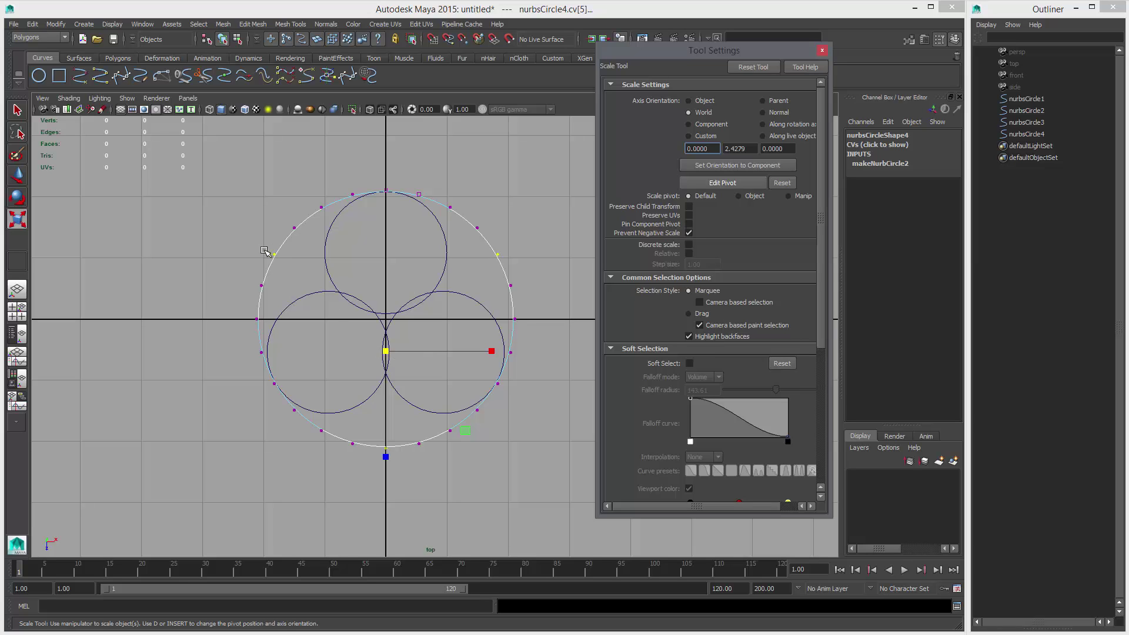
drag(257, 251, 591, 268)
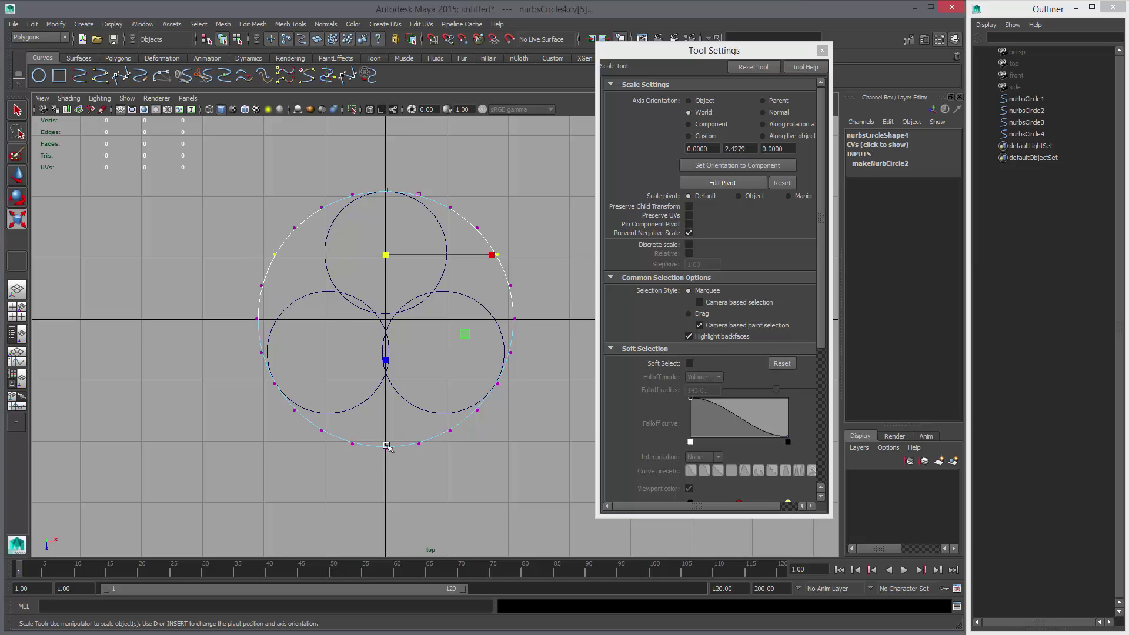
shift+click(376, 447)
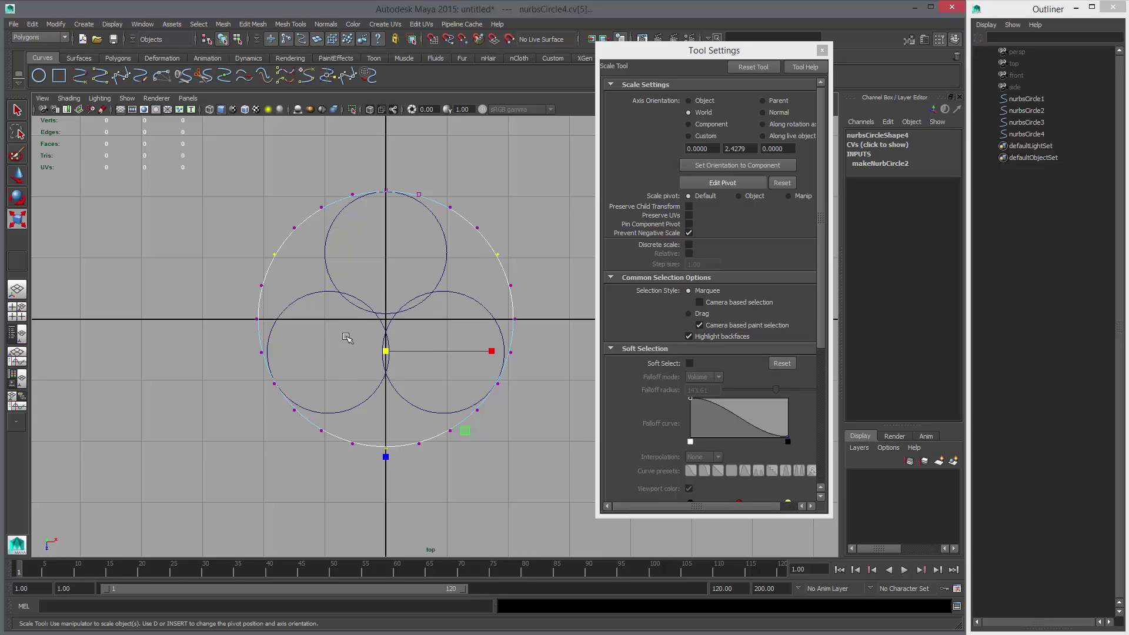
click(759, 196)
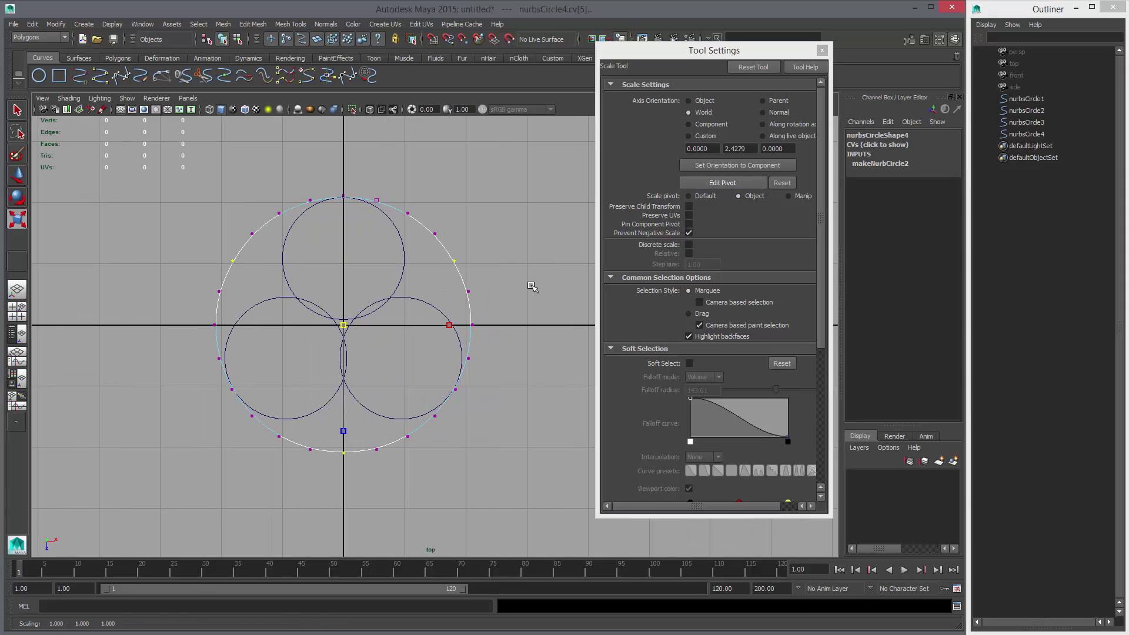
Scale the three notch vertices and their adjacent pairs inward about the large circle's center to form three lobes
middle_drag(547, 285, 224, 218)
drag(176, 303, 268, 219)
shift+drag(421, 221, 479, 303)
shift+drag(296, 435, 389, 468)
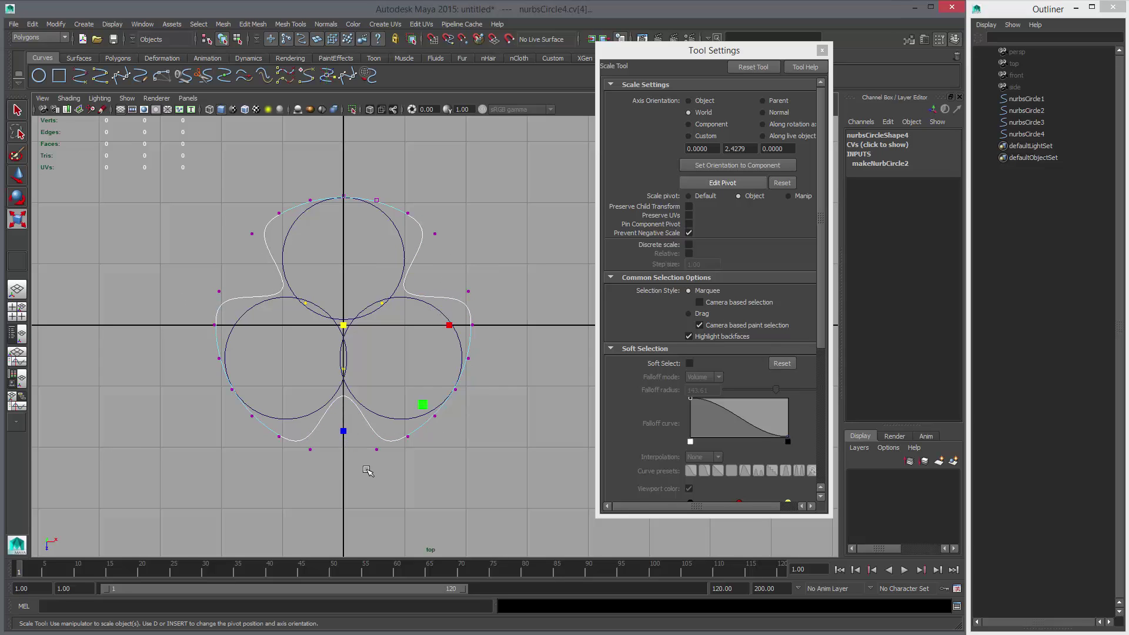
mouse_move(474, 461)
middle_down()
mouse_move(504, 453)
mouse_move(476, 458)
middle_up()
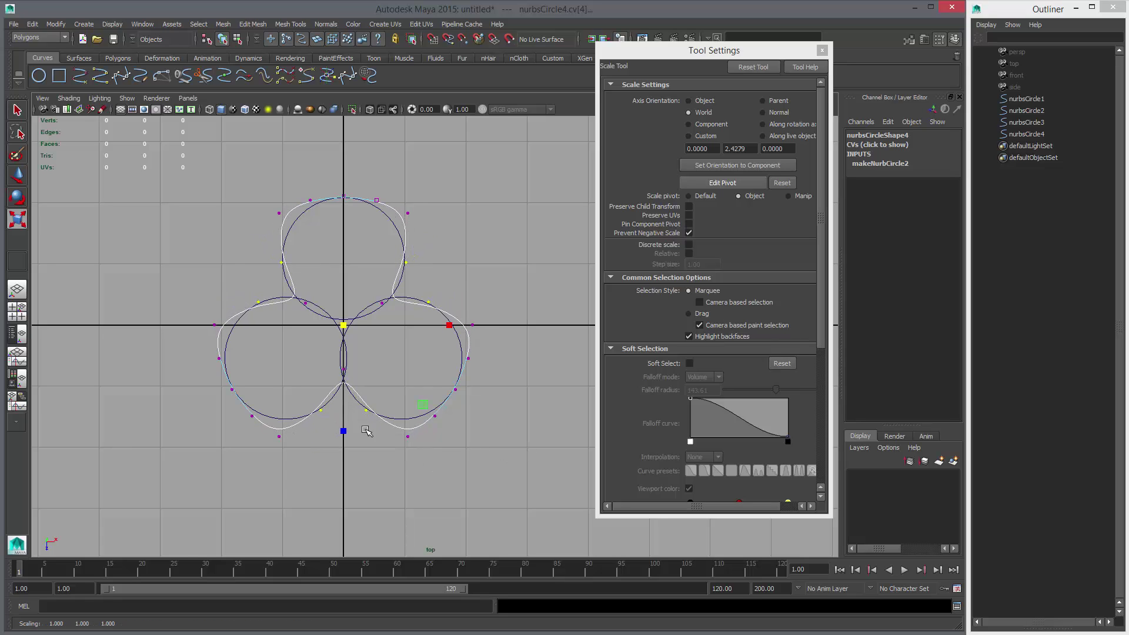
Select the six vertices bulging at the lobes' shoulders and scale them inward onto the small circles
drag(201, 313, 228, 338)
shift+drag(271, 425, 293, 447)
shift+drag(394, 443, 424, 422)
shift+drag(460, 307, 479, 332)
shift+drag(398, 202, 415, 227)
shift+drag(273, 204, 285, 221)
middle_drag(506, 298, 483, 303)
Select the vertex pairs flanking the three lobe tips and scale them slightly inward to follow the small circles
drag(278, 180, 402, 240)
shift+drag(454, 352, 480, 382)
shift+drag(426, 411, 443, 429)
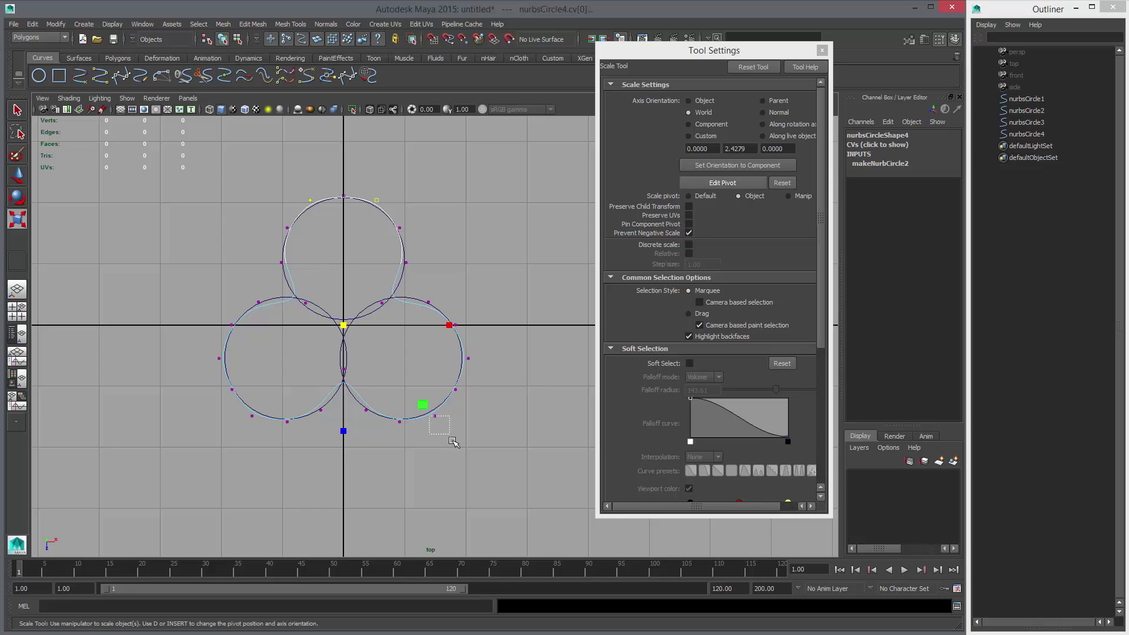
shift+drag(290, 426, 242, 403)
key(ctrl+z)
shift+drag(200, 332, 240, 366)
middle_drag(535, 355, 535, 362)
Set the Scale tool's pivot to Default and scale the vertex pair across each notch closer together
drag(242, 246, 303, 321)
key(ctrl+z)
click(702, 197)
middle_drag(473, 304, 435, 304)
drag(385, 251, 445, 309)
middle_drag(529, 311, 496, 311)
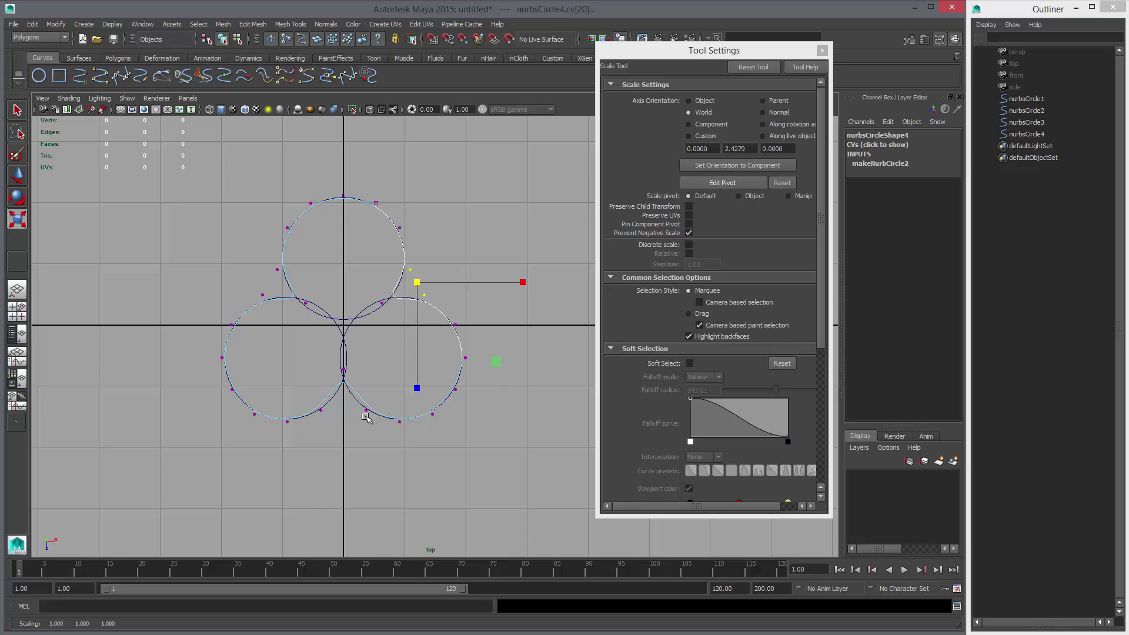
drag(306, 403, 403, 438)
middle_drag(430, 437, 390, 436)
Scale the next vertex pair outward from each notch to fit the lobe sides to the small circles
drag(272, 413, 303, 430)
shift+drag(379, 401, 419, 438)
middle_drag(439, 440, 428, 296)
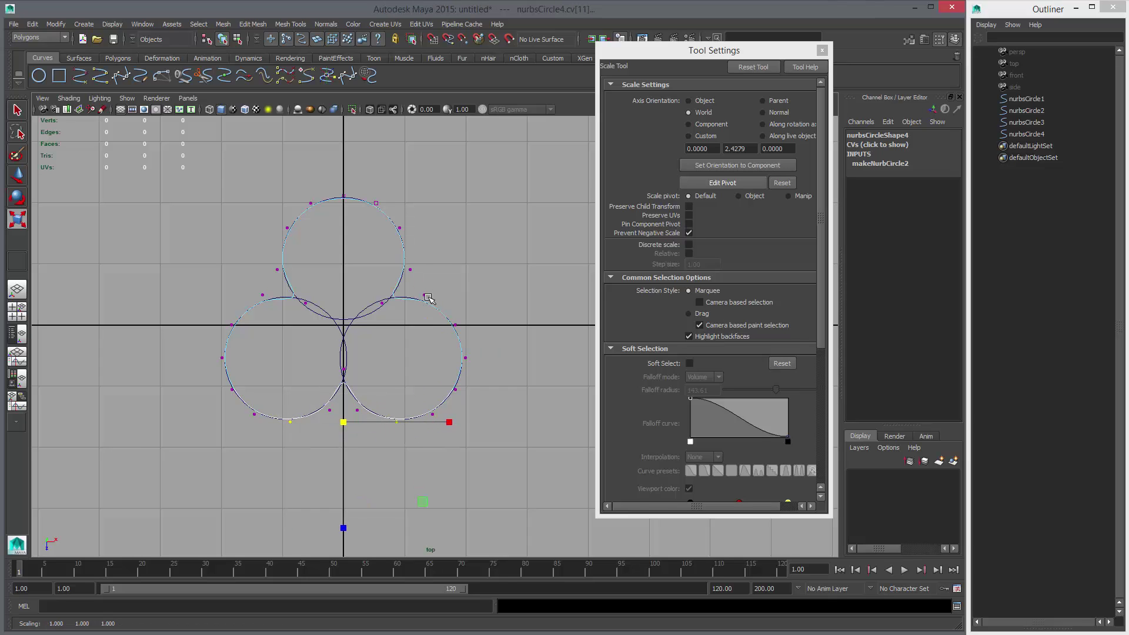
drag(389, 218, 429, 263)
shift+drag(439, 309, 488, 348)
drag(507, 356, 502, 353)
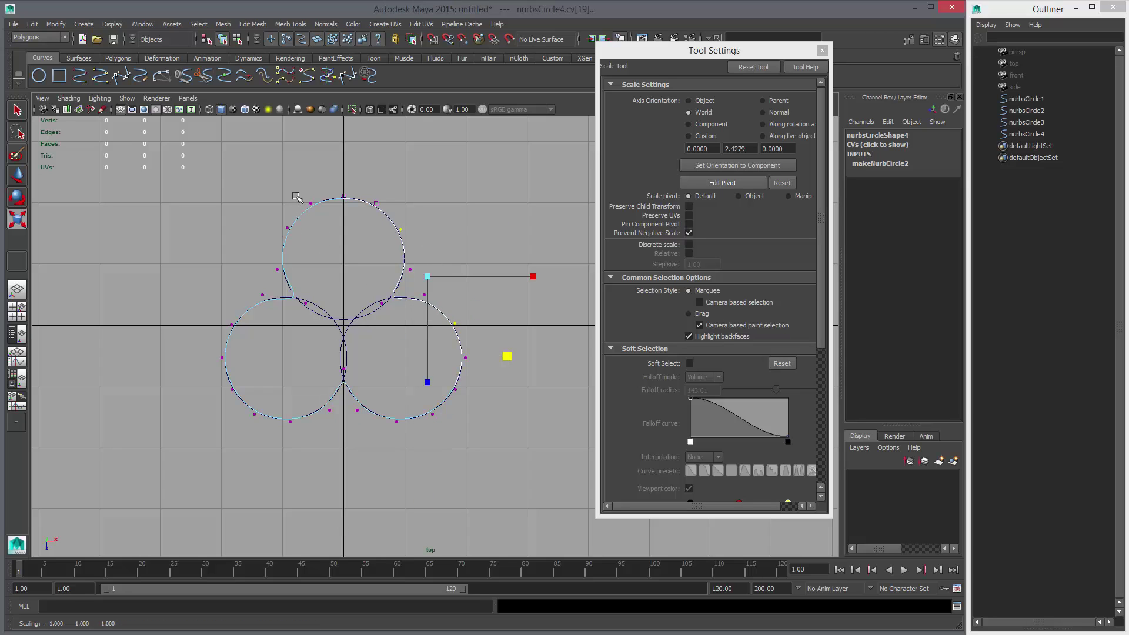
drag(274, 217, 298, 240)
shift+drag(218, 310, 248, 339)
drag(341, 357, 336, 354)
drag(204, 343, 228, 392)
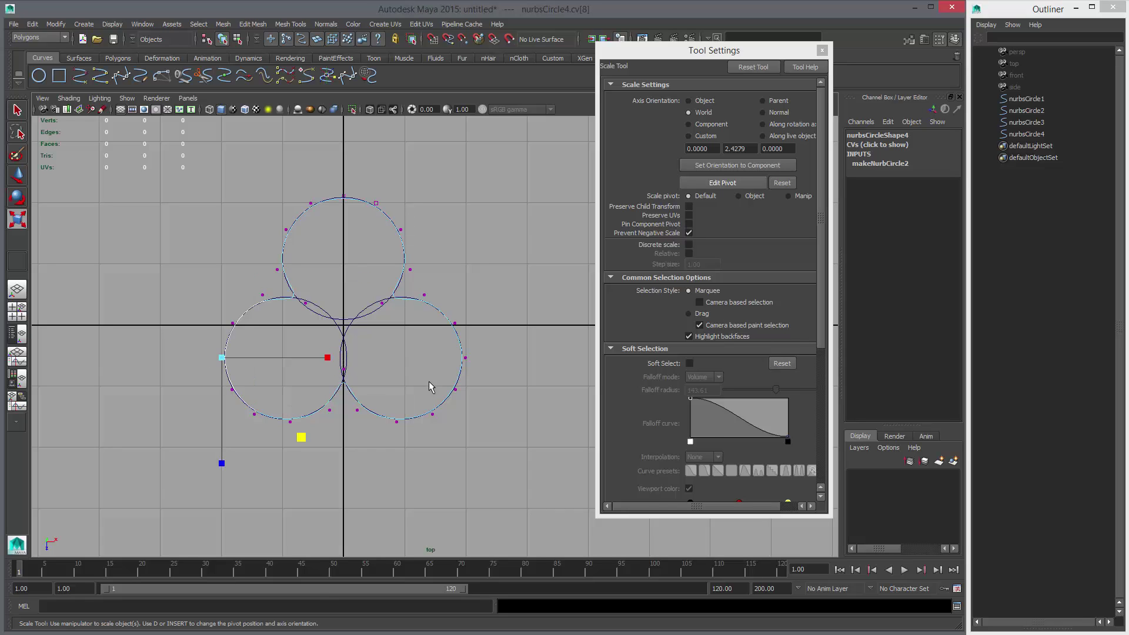
Return to object selection and delete the three small guide circles
key(q)
click(436, 368)
key(F8)
drag(348, 336, 360, 346)
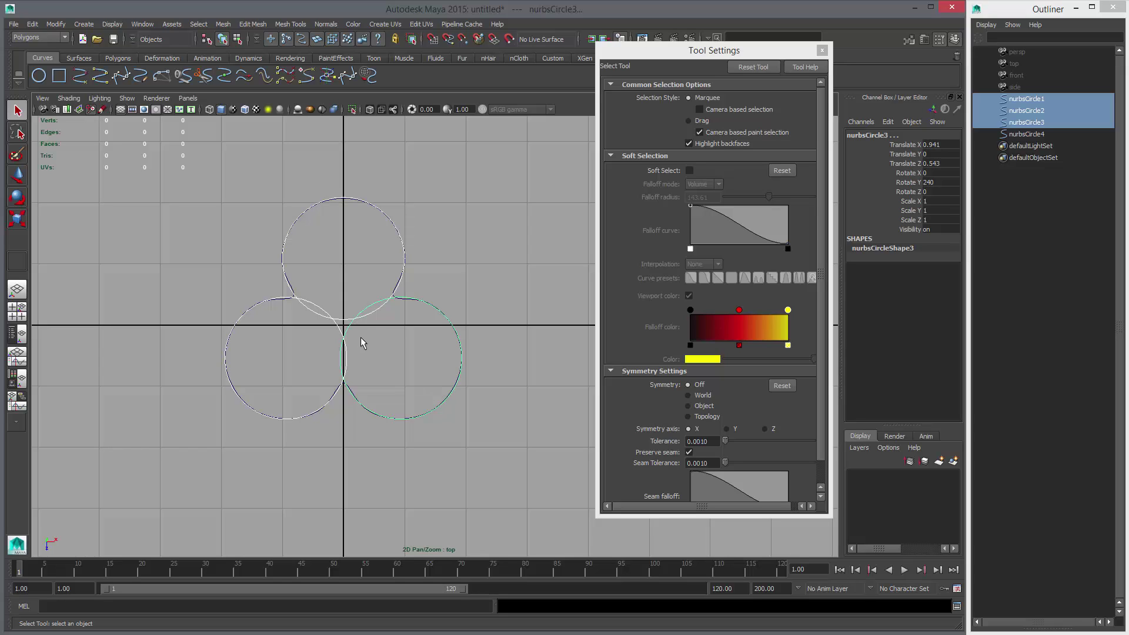
key(Delete)
Select the three-lobed curve, reset the Scale tool to its defaults and close its settings
click(460, 354)
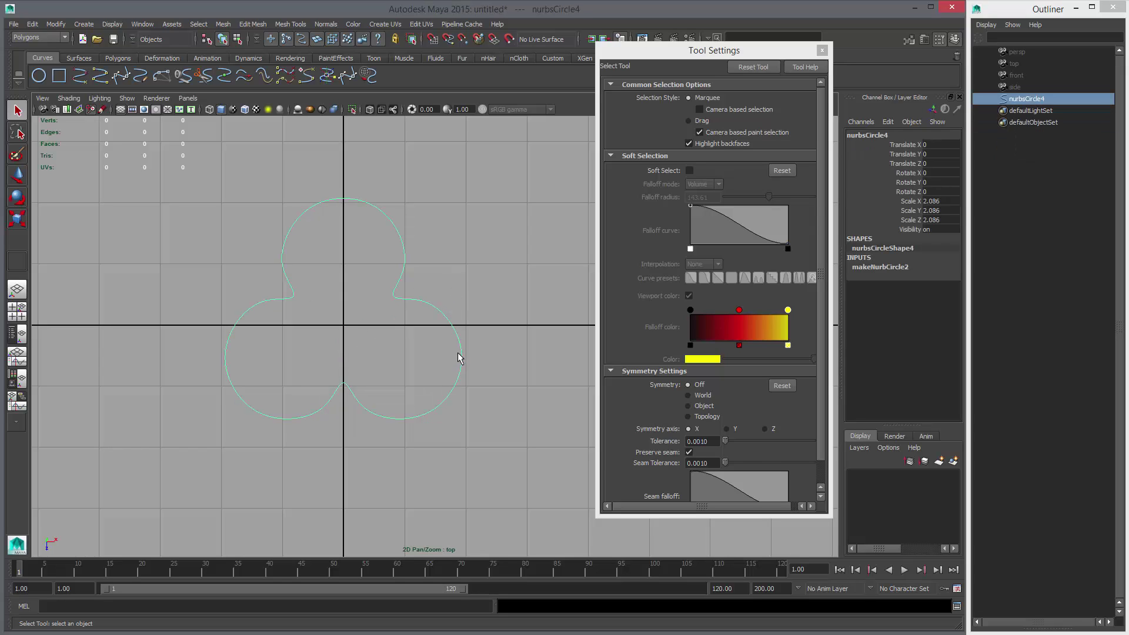
key(w)
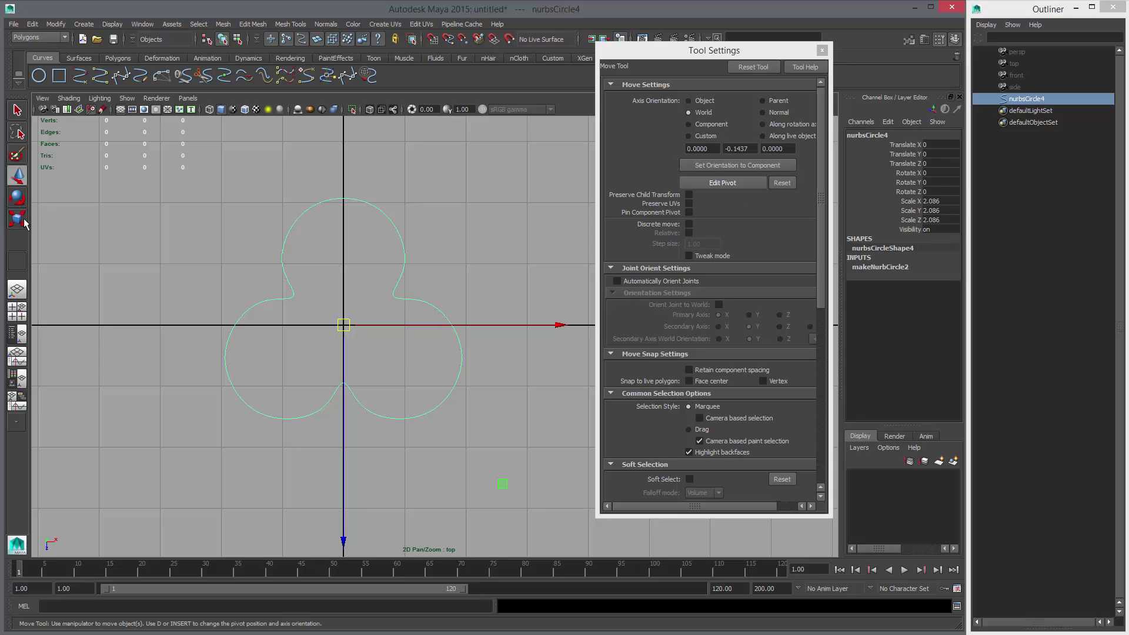
key(r)
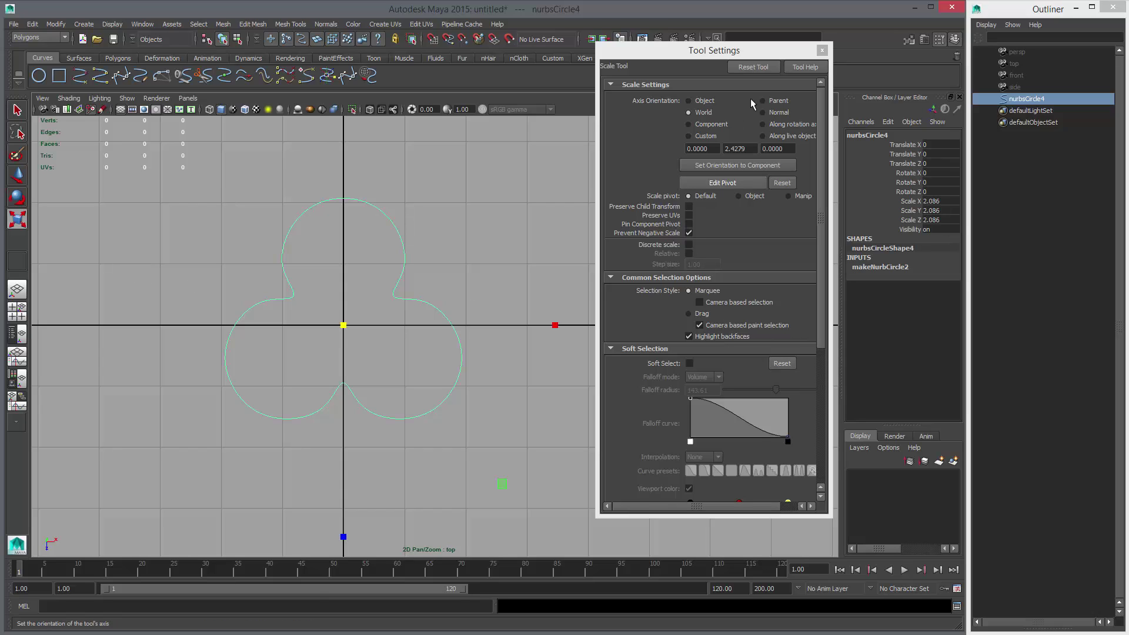
click(751, 68)
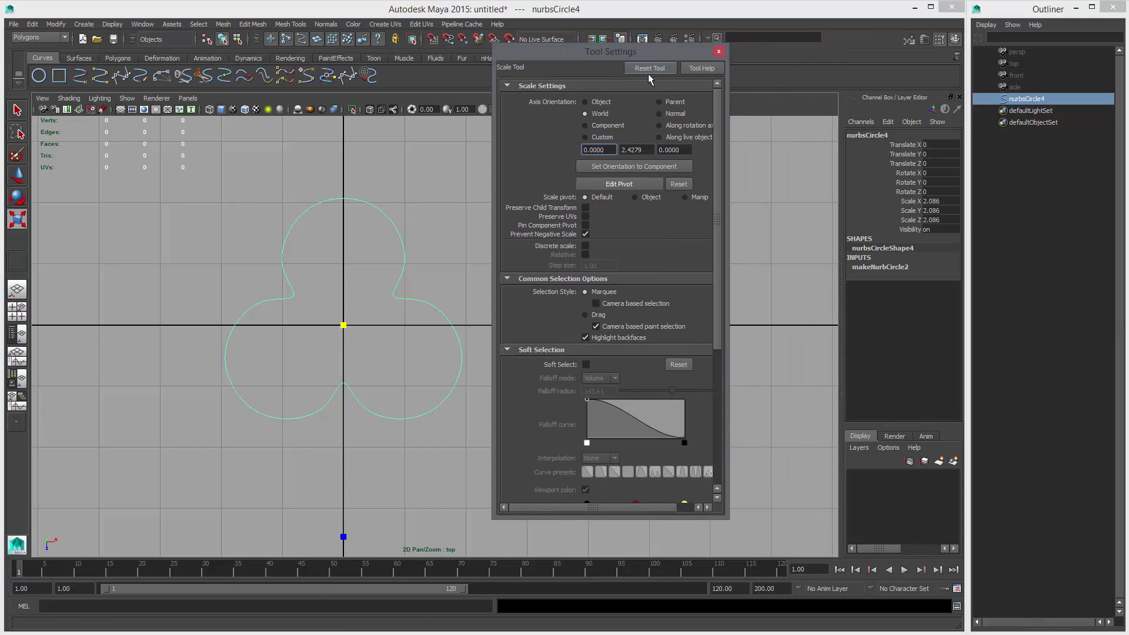
click(719, 51)
Examine the three-lobed curve in the perspective view
key(space)
key(space)
alt+drag(570, 294, 573, 333)
key(w)
alt+middle_drag(494, 298, 476, 348)
alt+right_drag(476, 348, 556, 341)
alt+drag(558, 343, 546, 311)
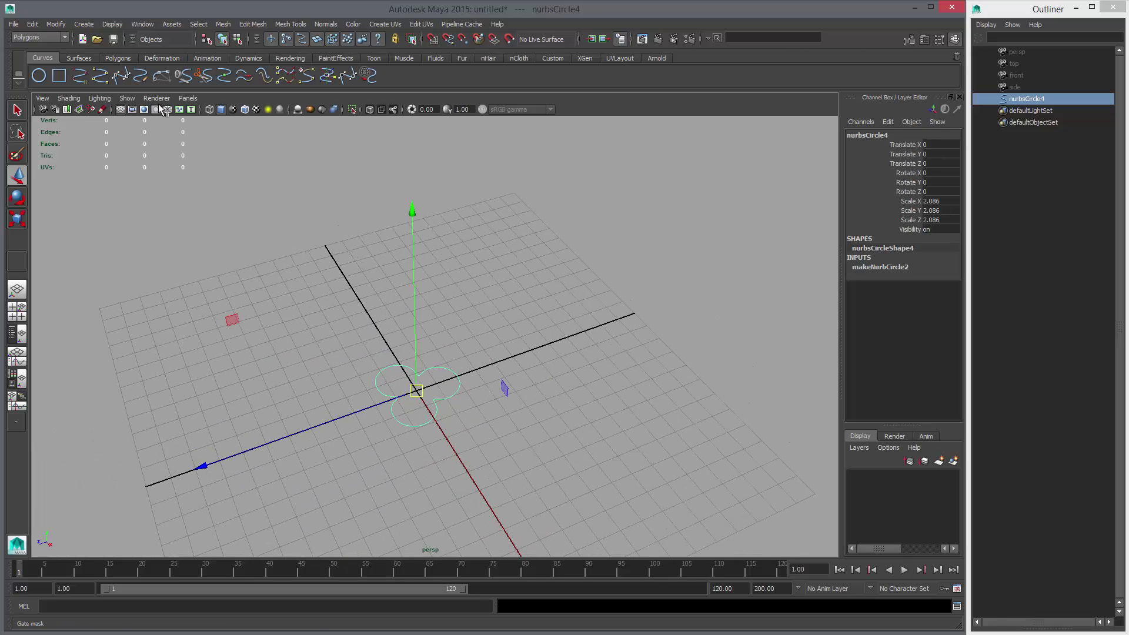
key(g)
mouse_move(578, 347)
alt+mouse_down()
mouse_move(585, 401)
mouse_move(590, 373)
mouse_move(574, 362)
alt+mouse_up()
click(406, 391)
alt+drag(499, 409, 713, 408)
key(space)
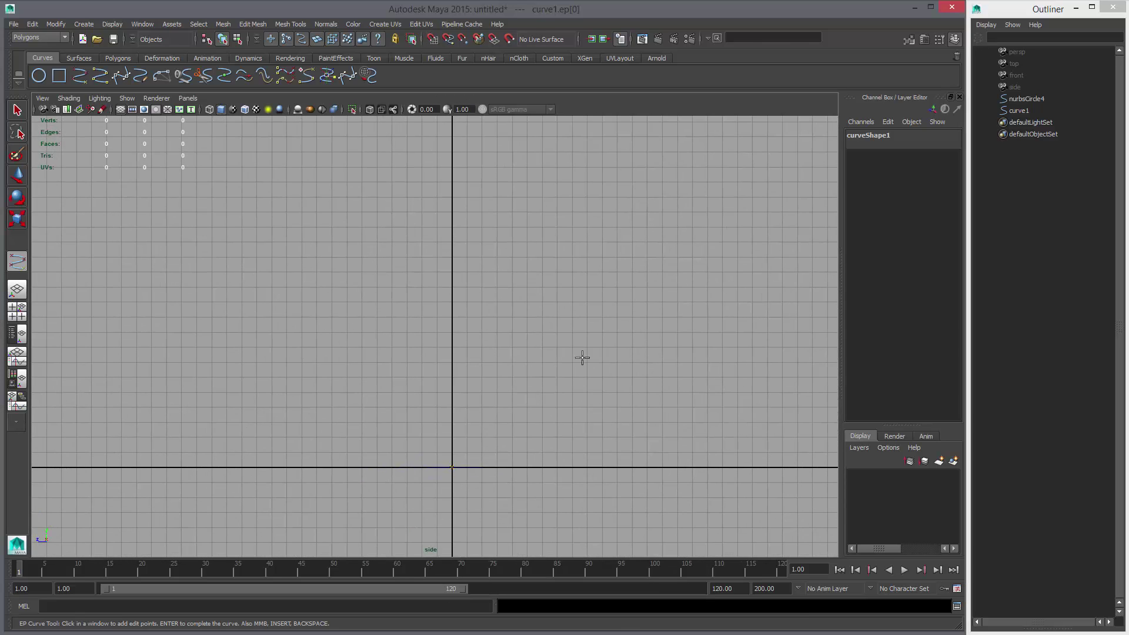
click(442, 385)
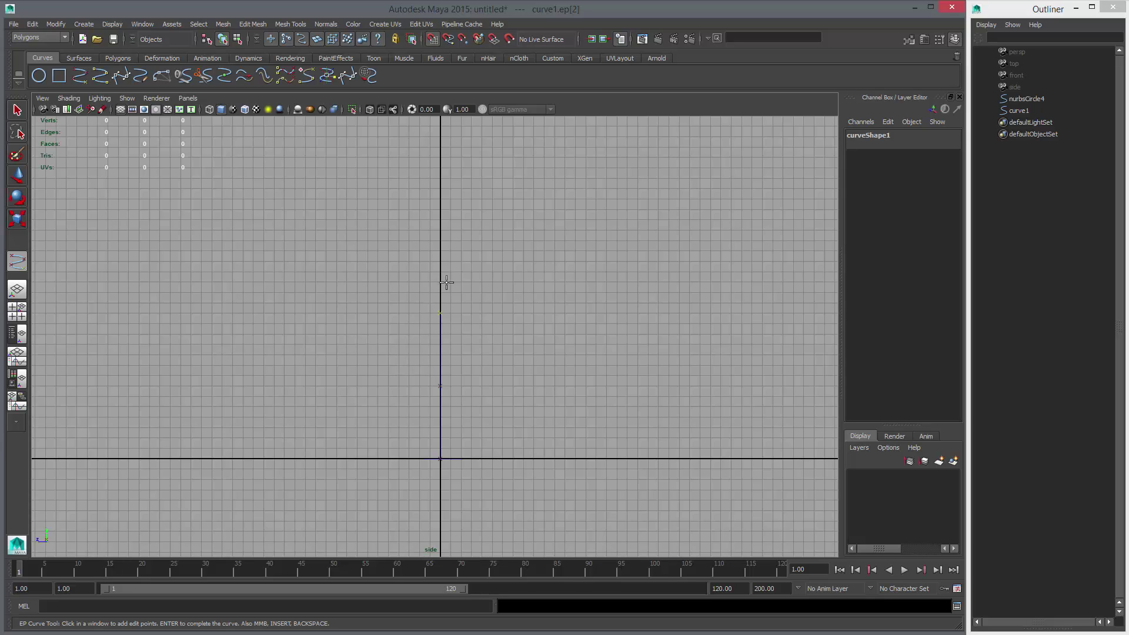
click(430, 222)
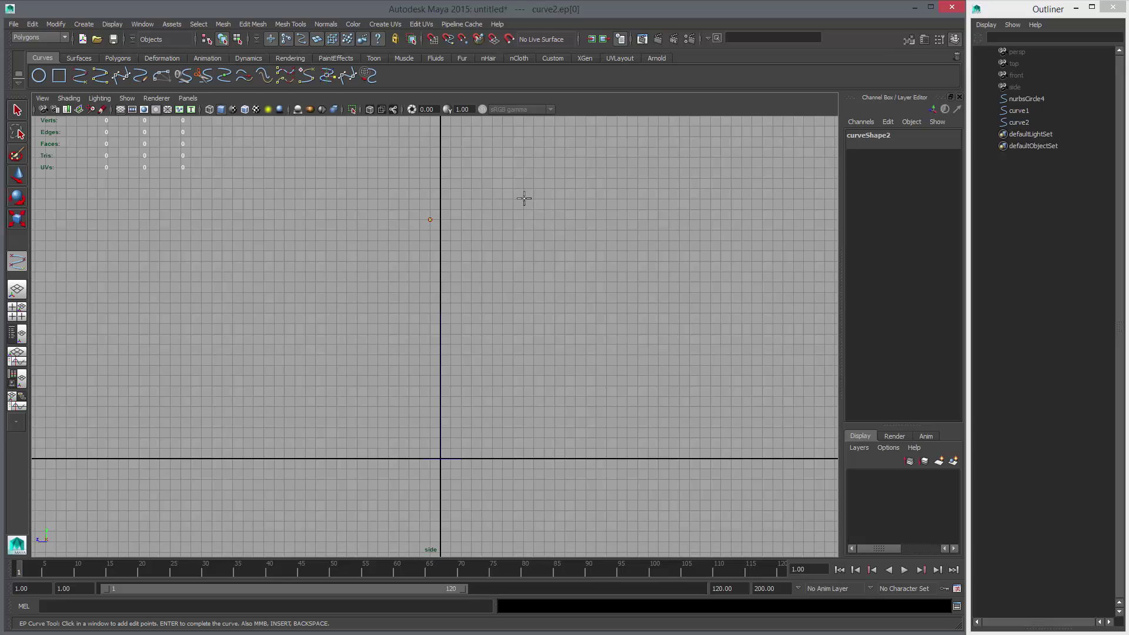
alt+middle_drag(525, 254, 518, 286)
key(ctrl+z)
key(w)
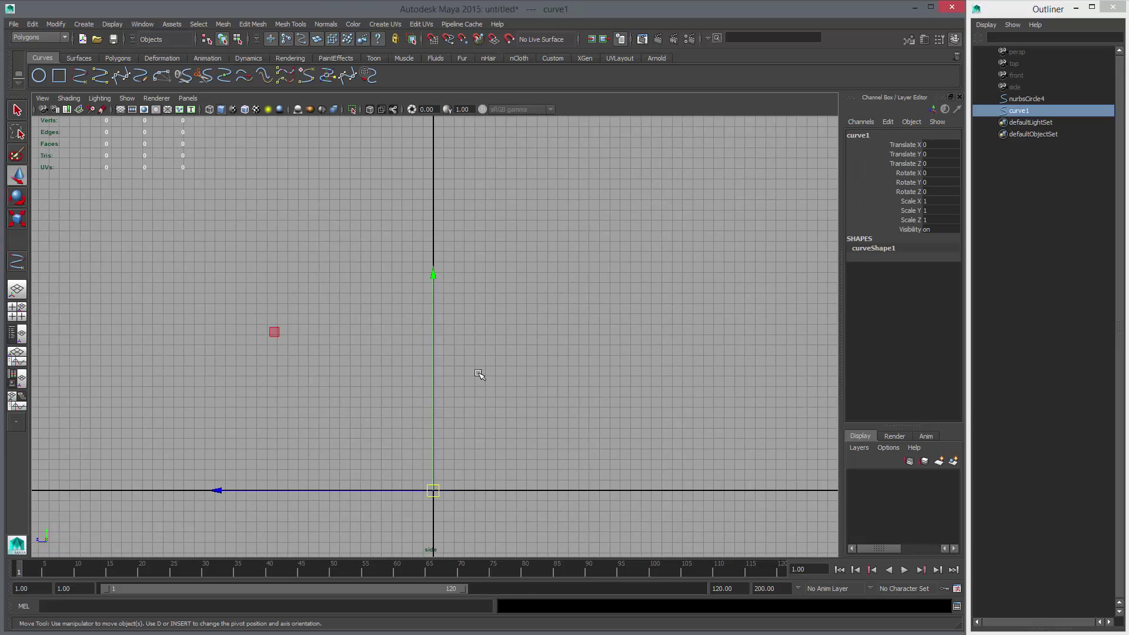
key(Delete)
Draw a hook-shaped EP curve in the side view, from the origin up the vertical axis, over an arch and down the other side
key(y)
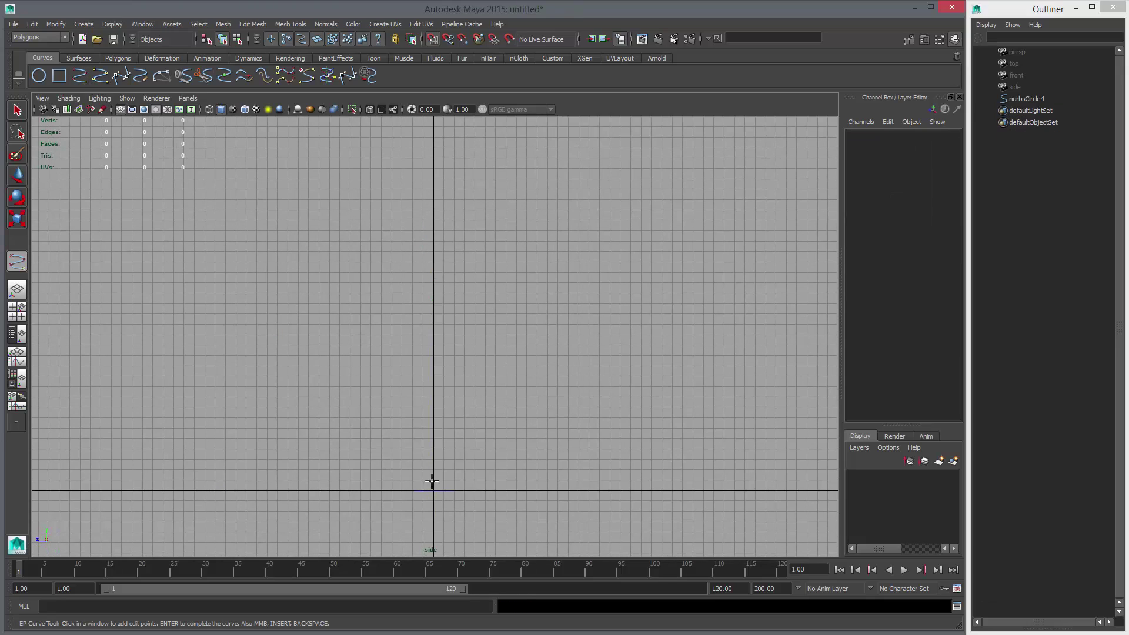
click(433, 490)
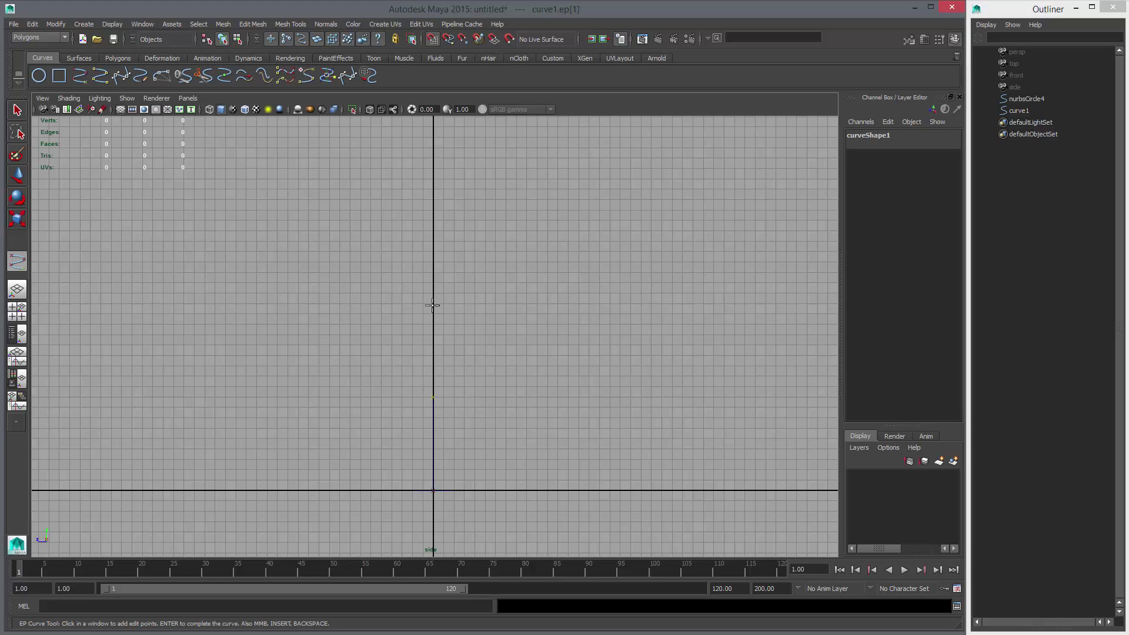
click(412, 198)
alt+middle_drag(437, 199, 487, 295)
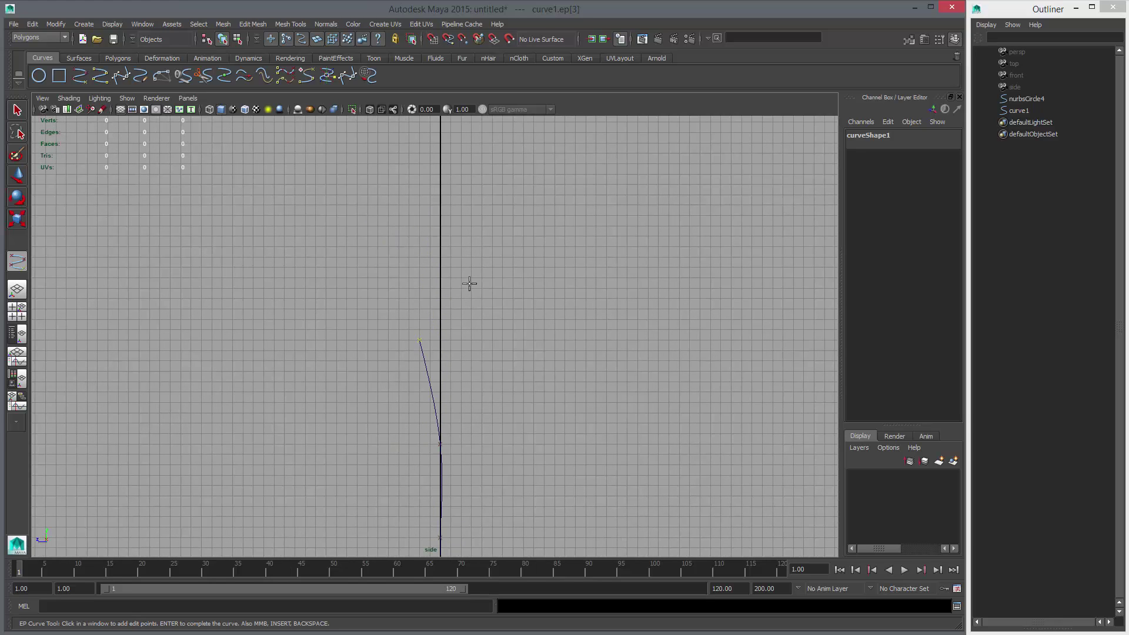
click(439, 237)
middle_drag(472, 254, 419, 247)
click(462, 246)
click(462, 340)
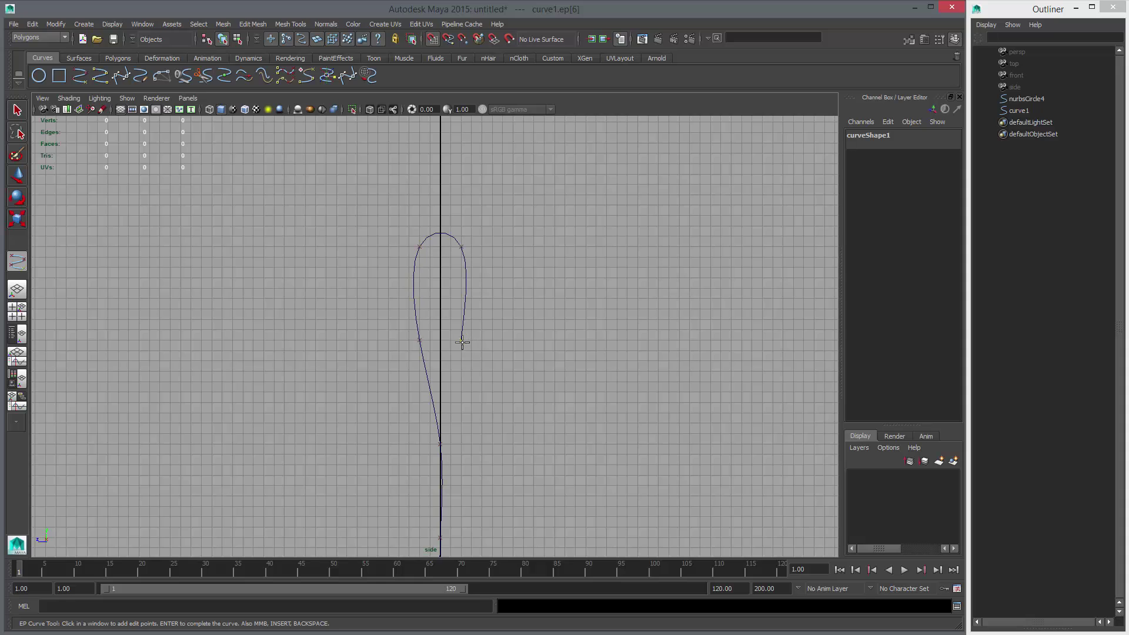
click(482, 432)
key(w)
Examine the hook-shaped path curve in the perspective view together with the three-lobed profile at its base
alt+right_drag(605, 369, 578, 364)
alt+middle_drag(578, 364, 582, 232)
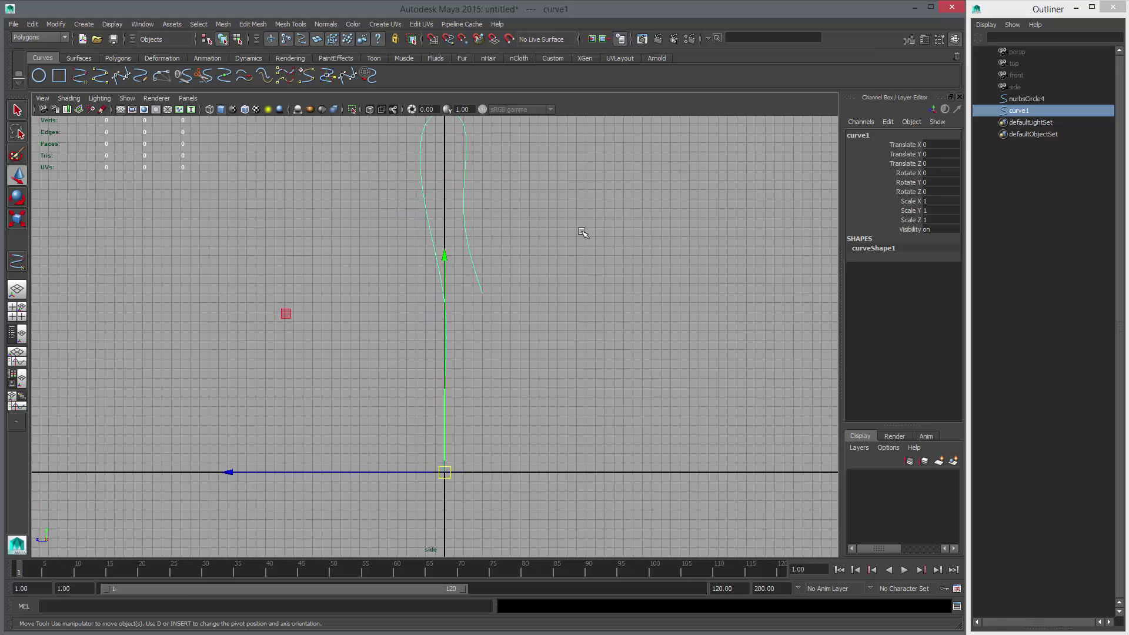
key(space)
key(space)
alt+drag(246, 297, 327, 320)
alt+right_drag(532, 283, 480, 279)
alt+middle_drag(480, 280, 474, 381)
alt+drag(475, 382, 424, 272)
right_drag(423, 273, 385, 266)
key(1)
alt+right_drag(453, 327, 464, 335)
alt+drag(453, 338, 438, 400)
right_drag(410, 290, 440, 277)
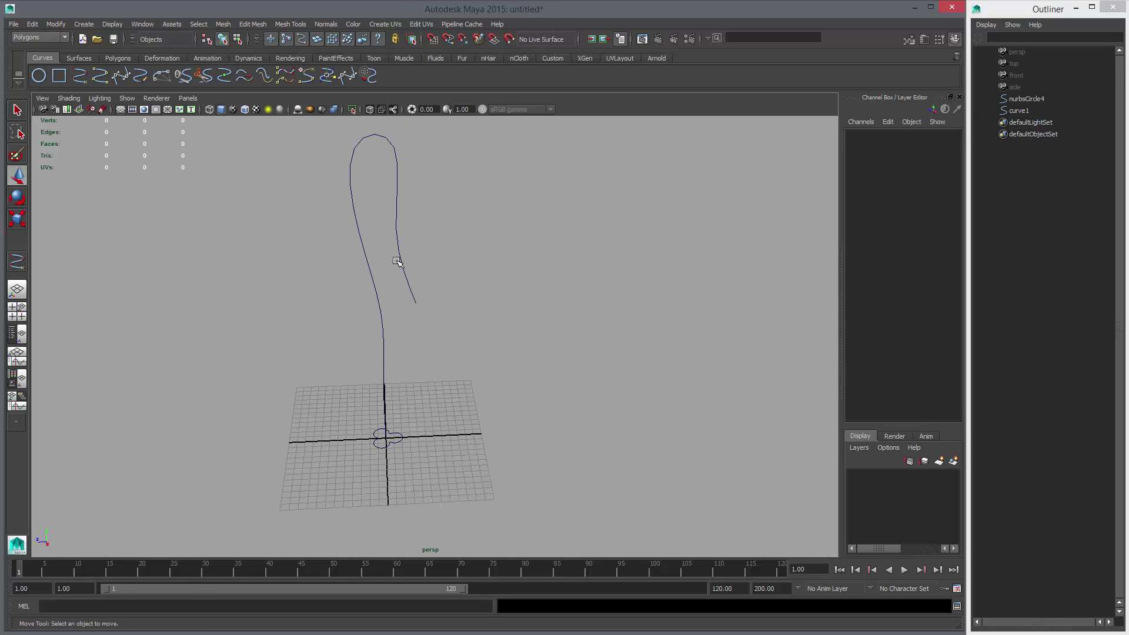
Select the hook-shaped path curve and set its display to the finest smoothness
click(397, 262)
alt+drag(494, 306, 479, 291)
key(3)
key(space)
key(space)
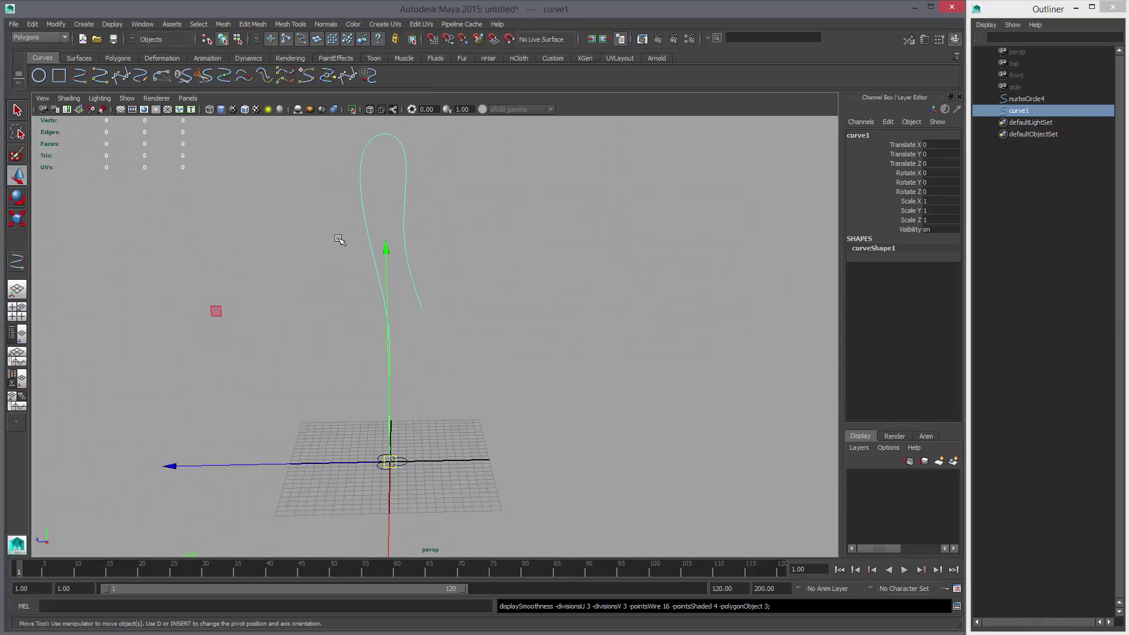
Move the path curve's control vertices around the arch and free end in the side view to widen the hook and even out its bend
key(space)
key(space)
key(f)
right_click(435, 235)
right_drag(436, 235, 382, 235)
drag(437, 190, 468, 216)
shift+drag(418, 290, 511, 407)
middle_drag(542, 401, 571, 395)
drag(454, 186, 519, 228)
middle_drag(519, 227, 512, 230)
drag(365, 158, 419, 238)
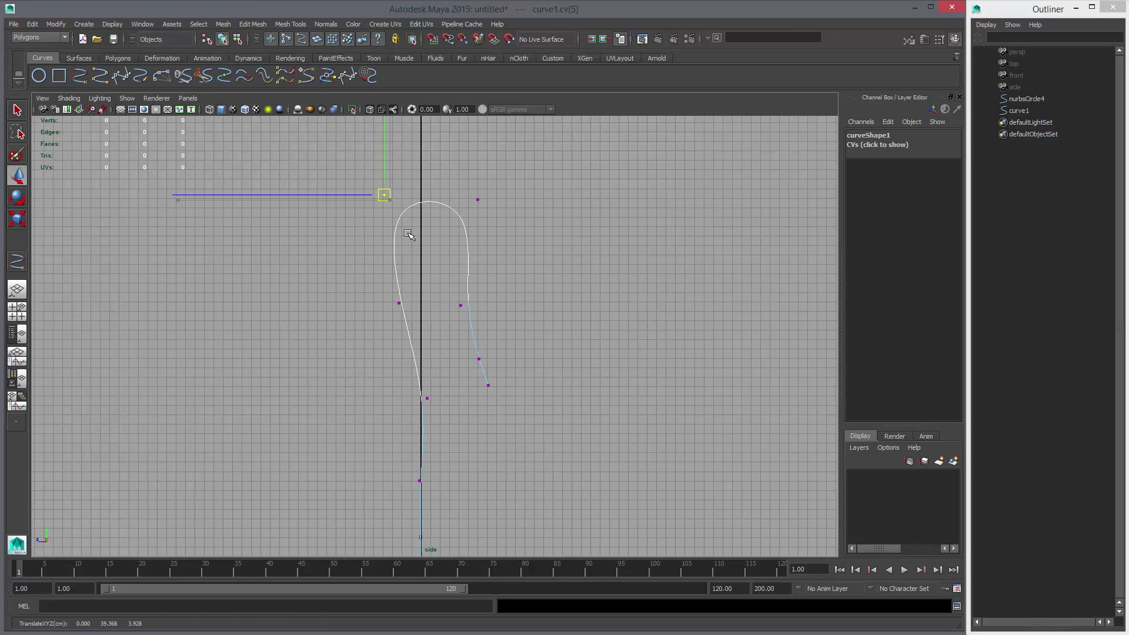
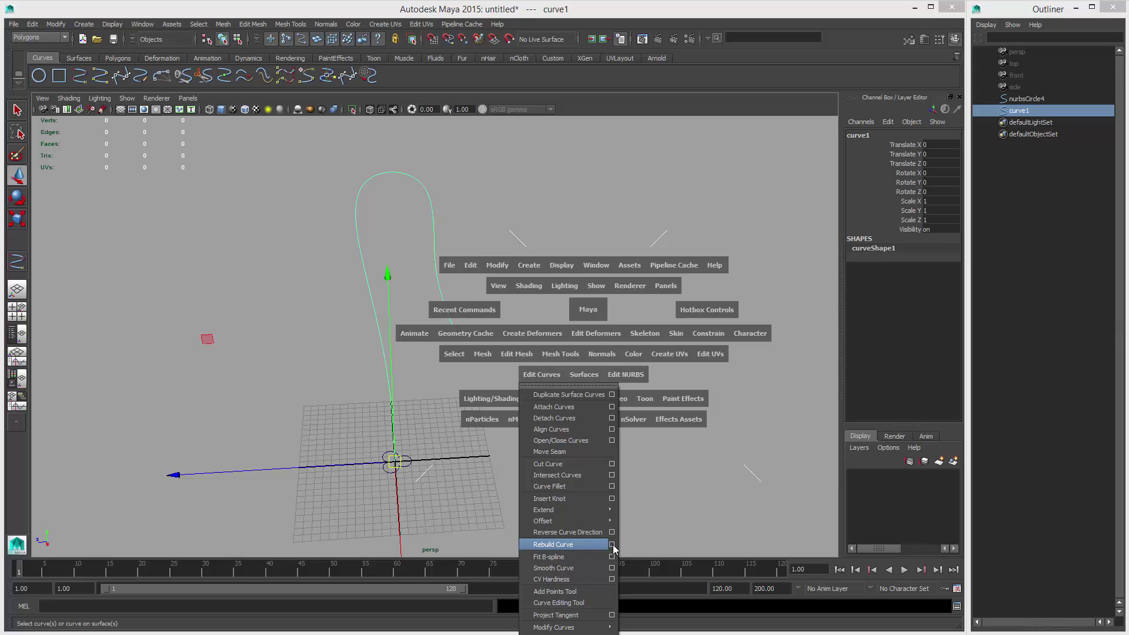
Rebuild the path curve with 32 spans, inspect its control vertices and undo the switch to control vertex selection
click(613, 545)
drag(328, 114, 717, 153)
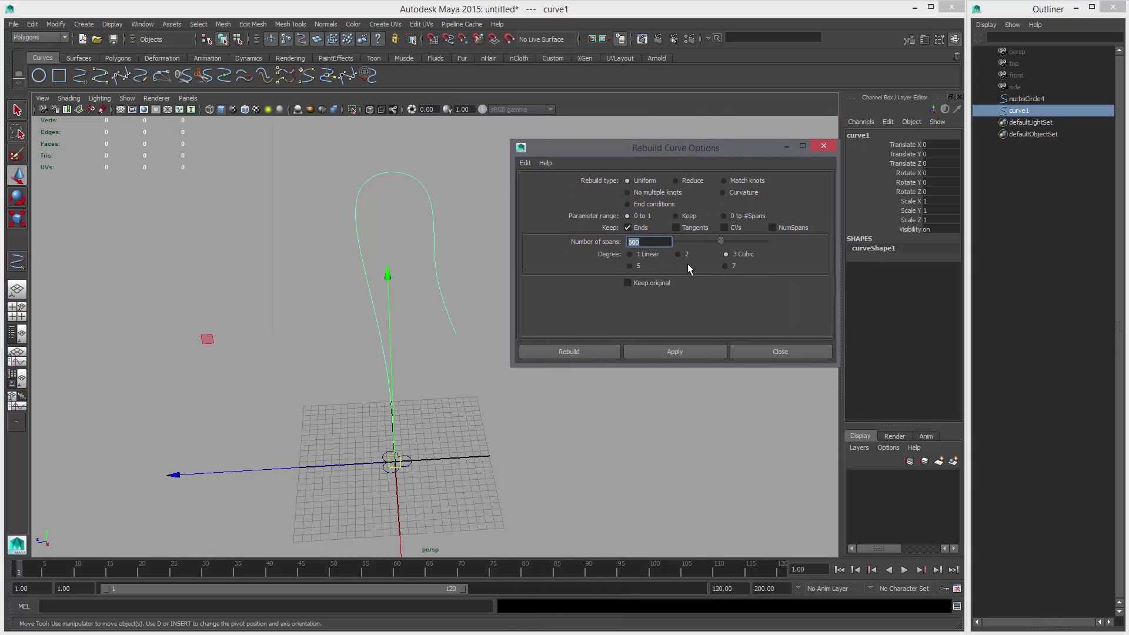
text(32)
click(669, 353)
right_drag(429, 197, 373, 198)
alt+middle_drag(445, 201, 427, 229)
alt+drag(476, 300, 424, 301)
key(ctrl+z)
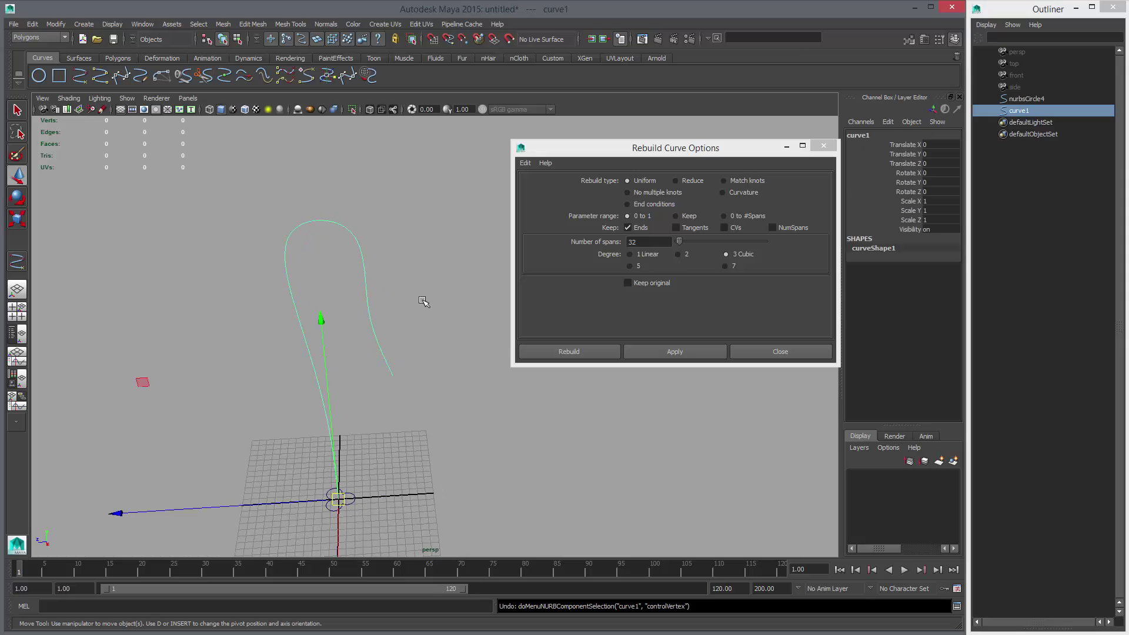
Reset the Rebuild Curve options to their defaults
alt+middle_drag(419, 272, 441, 268)
alt+right_drag(441, 268, 449, 308)
alt+drag(382, 200, 361, 166)
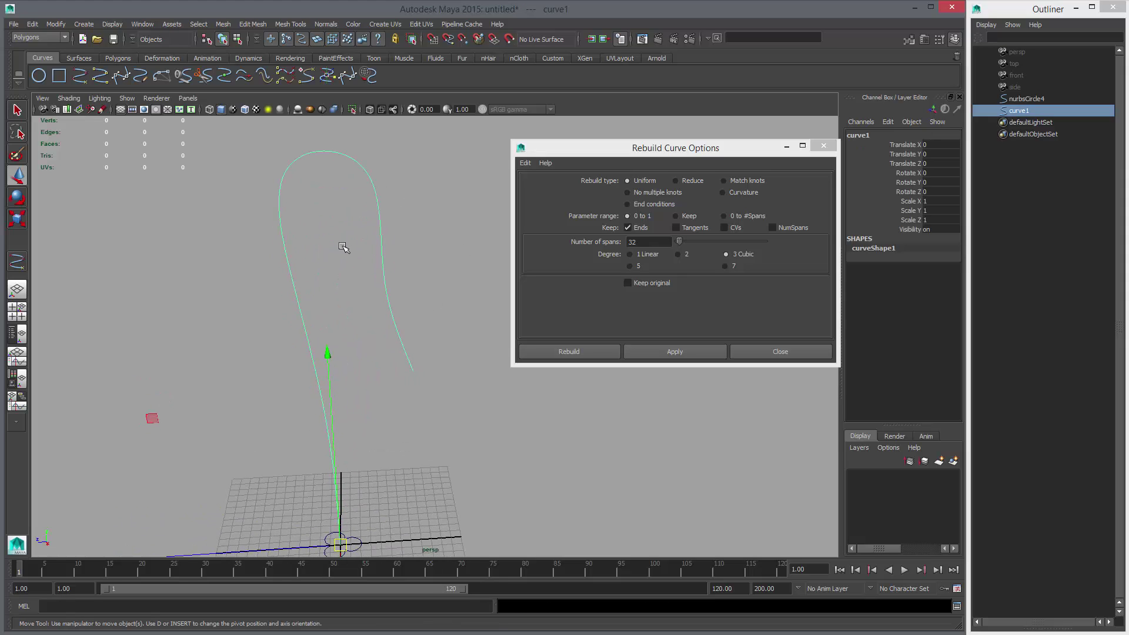
click(526, 163)
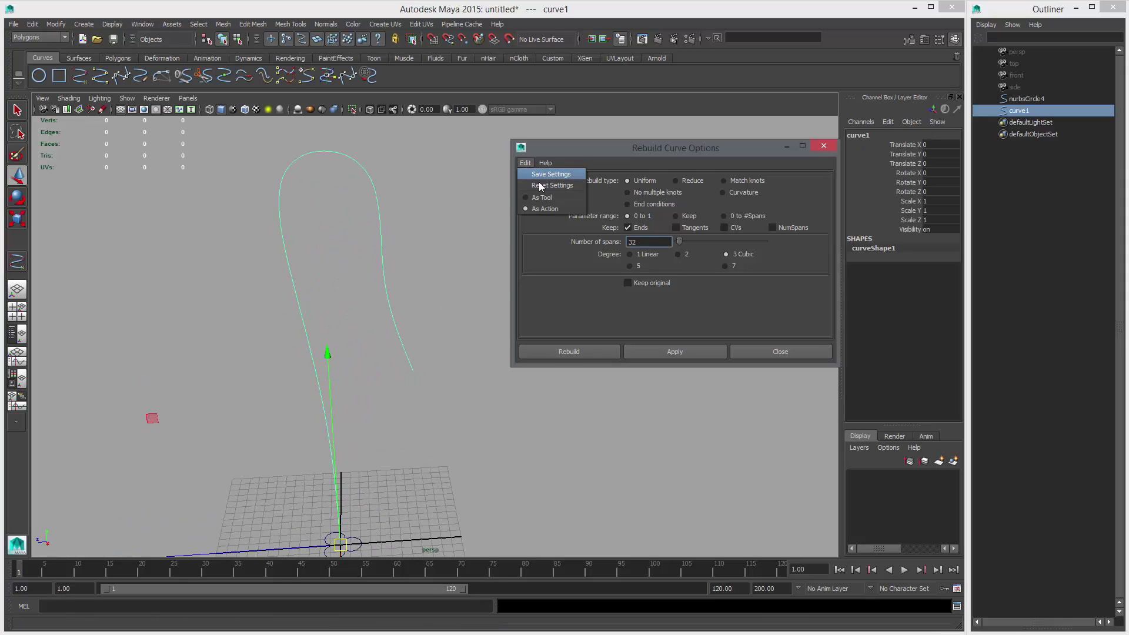
click(535, 189)
alt+right_drag(373, 295, 300, 295)
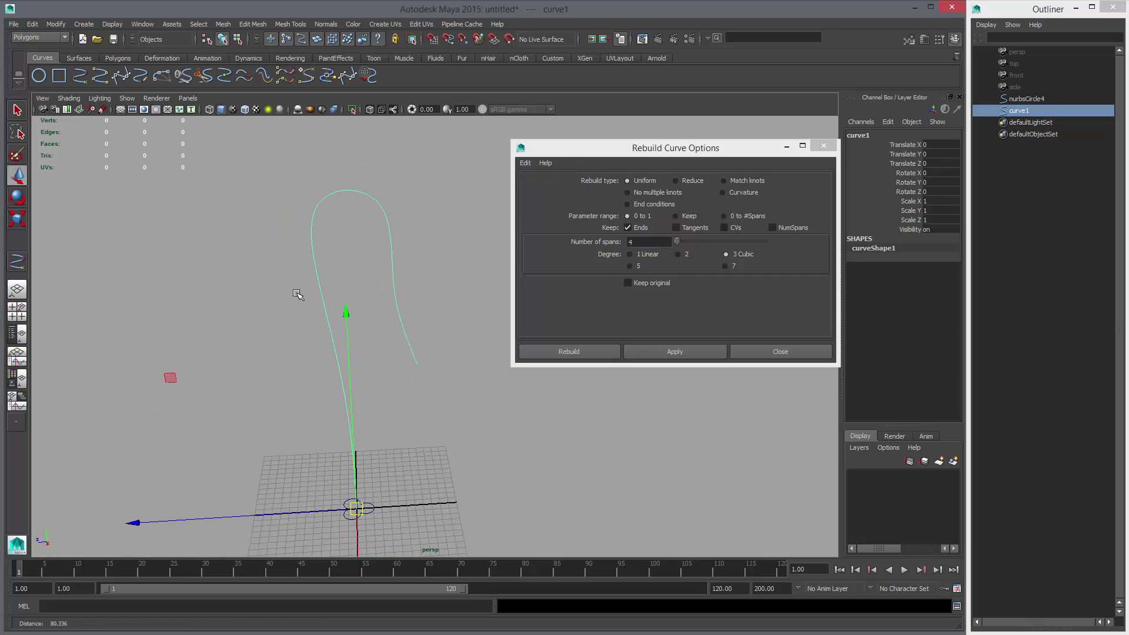
alt+middle_drag(390, 274, 381, 235)
alt+right_drag(381, 234, 400, 283)
scroll(401, 284, down, 4)
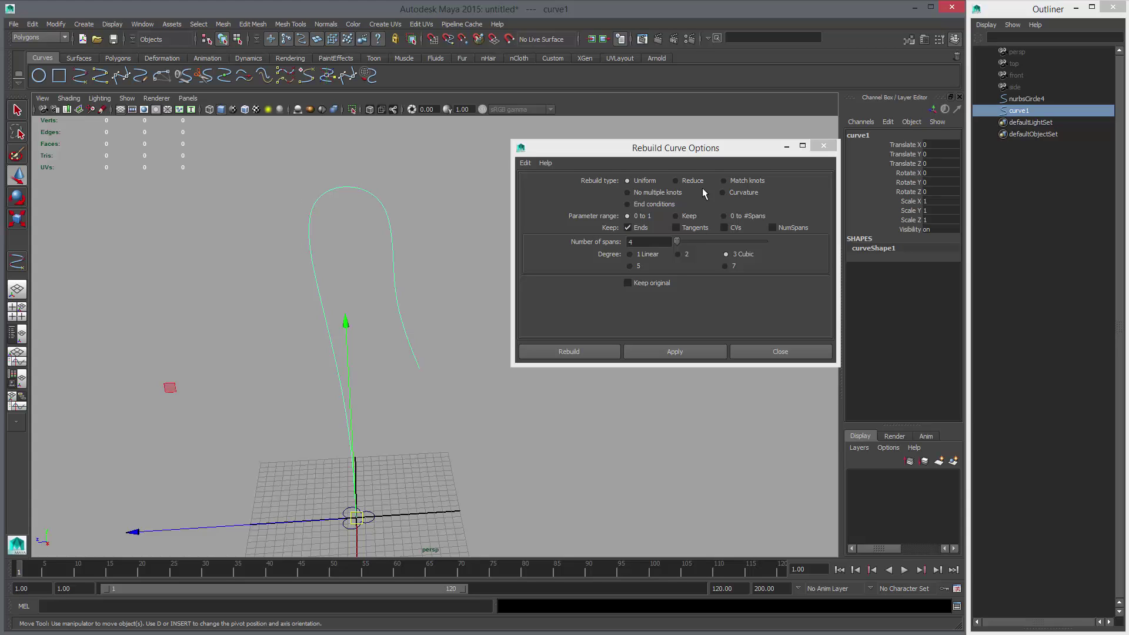
alt+drag(434, 267, 420, 244)
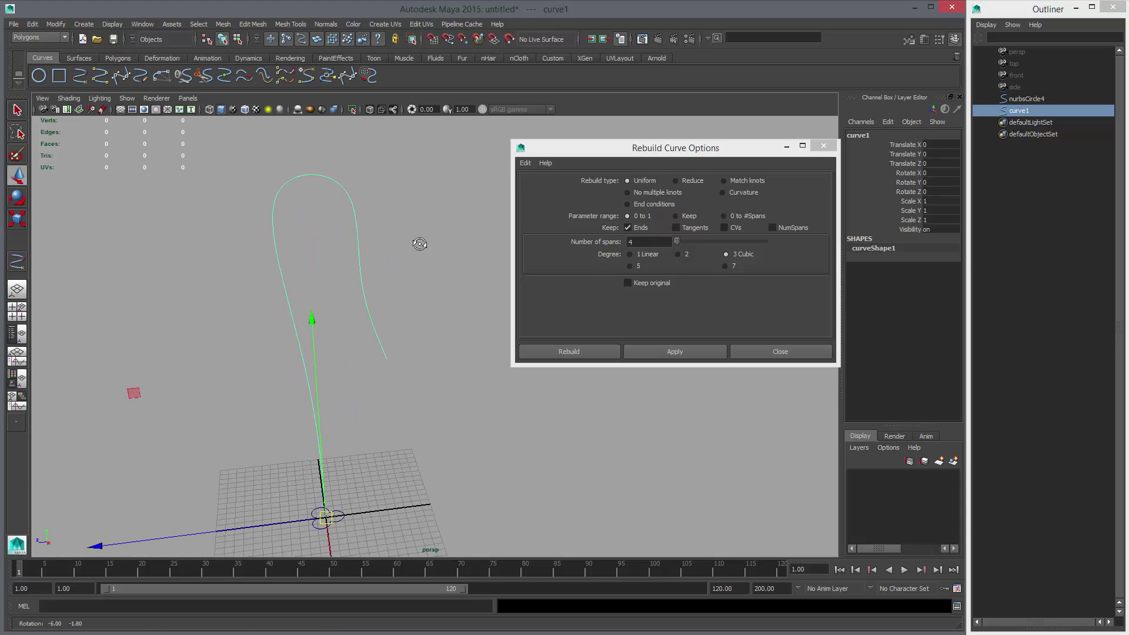
Display the edit points on the path curve and clear the selection to inspect their spacing
click(117, 26)
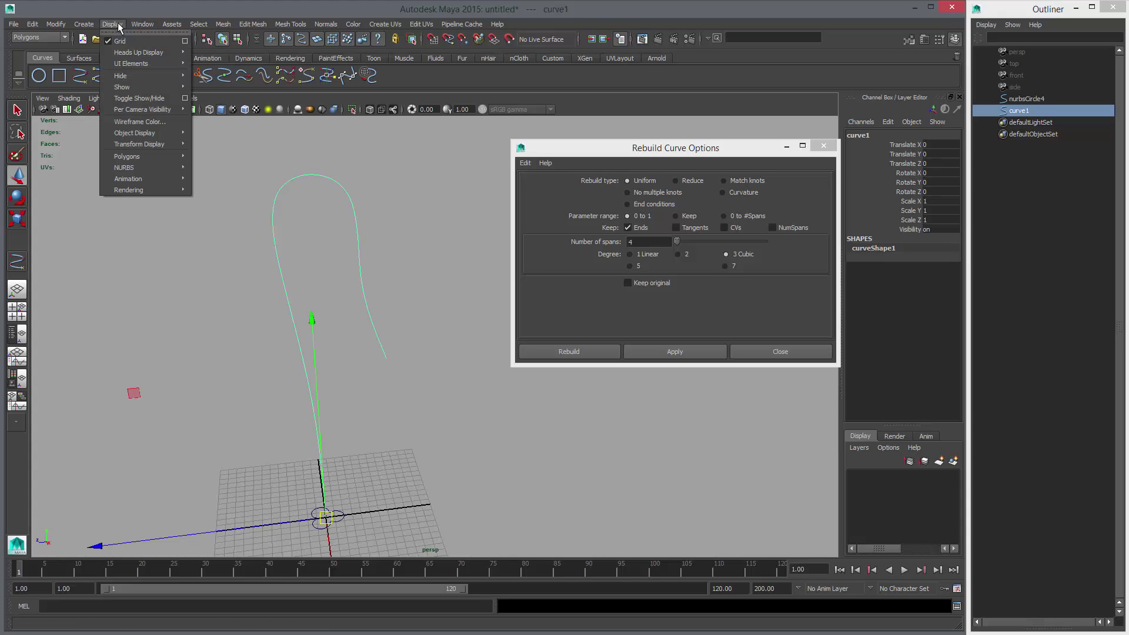
mouse_move(161, 167)
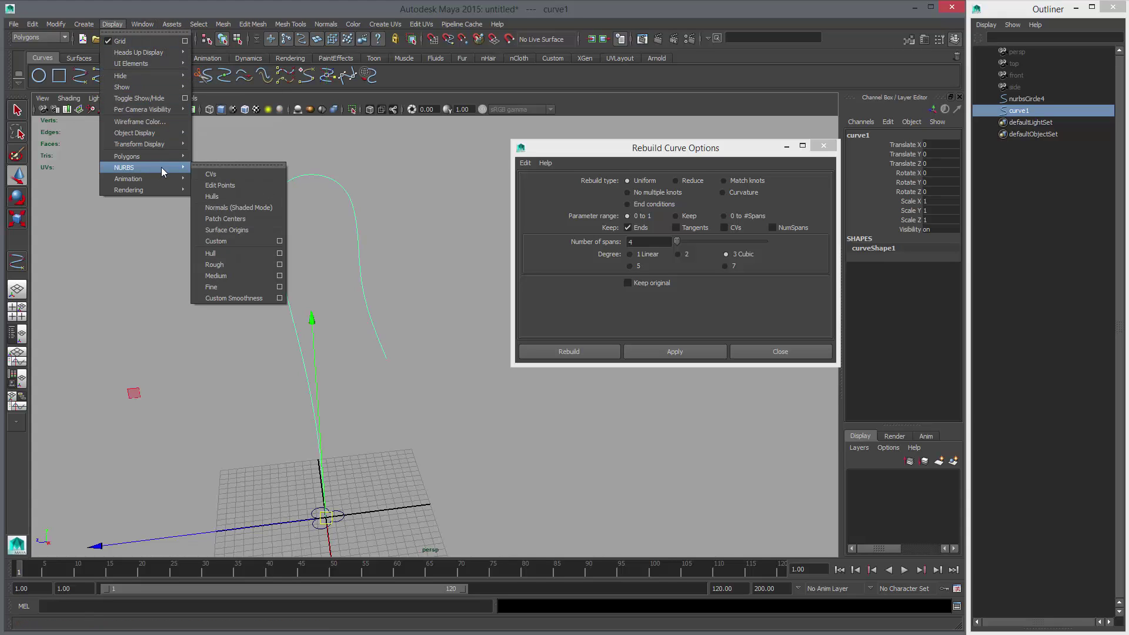
click(234, 183)
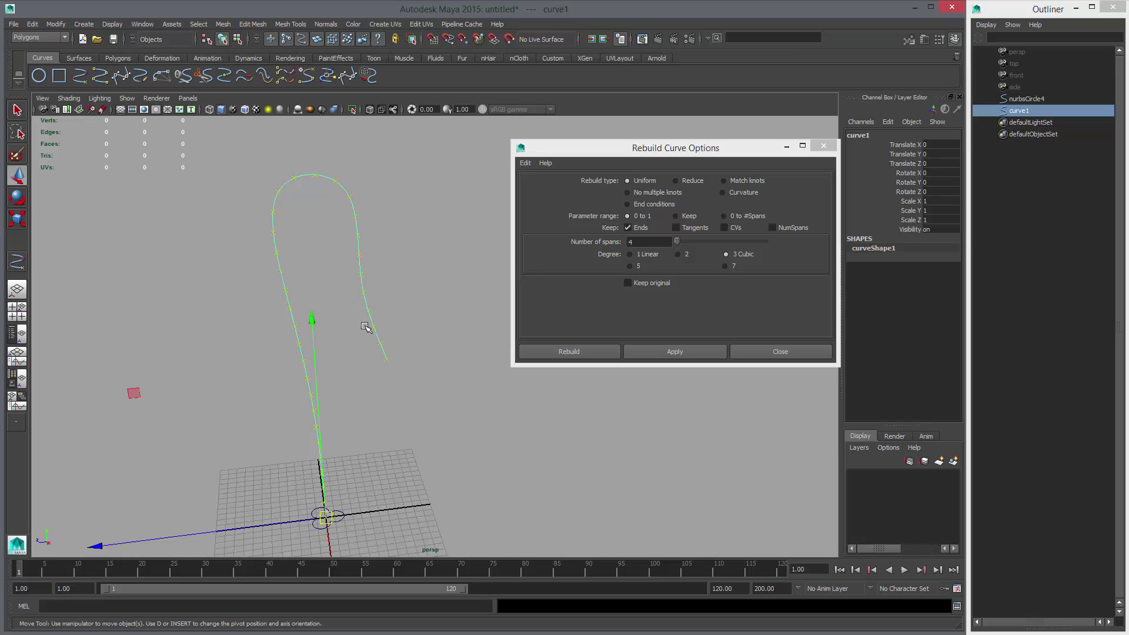
alt+drag(365, 327, 441, 300)
click(375, 210)
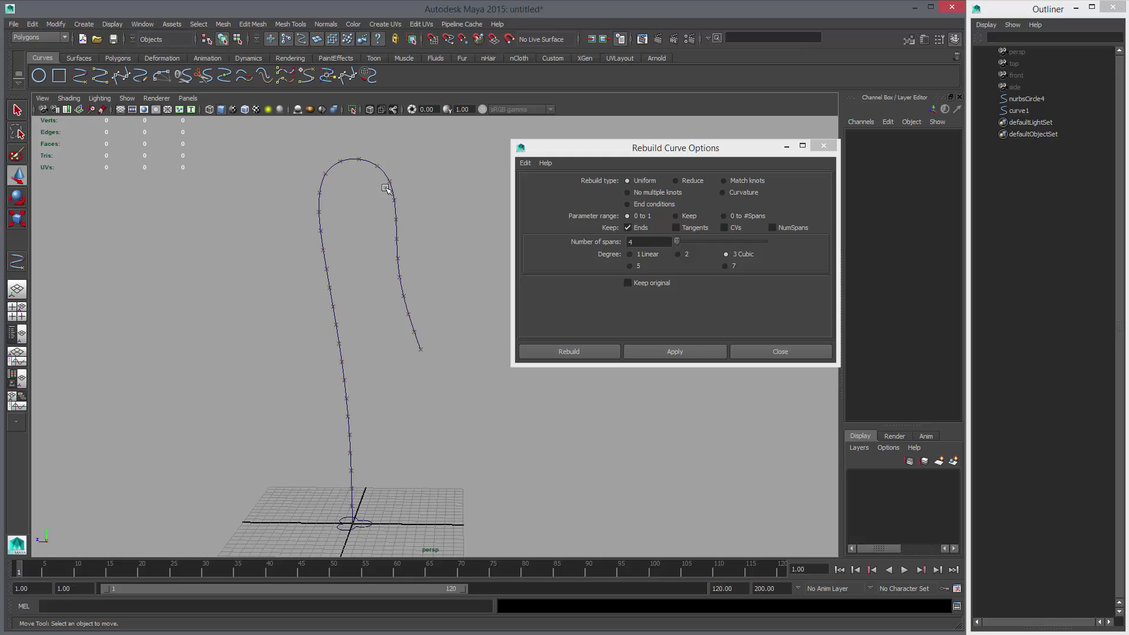
alt+middle_drag(457, 245, 429, 270)
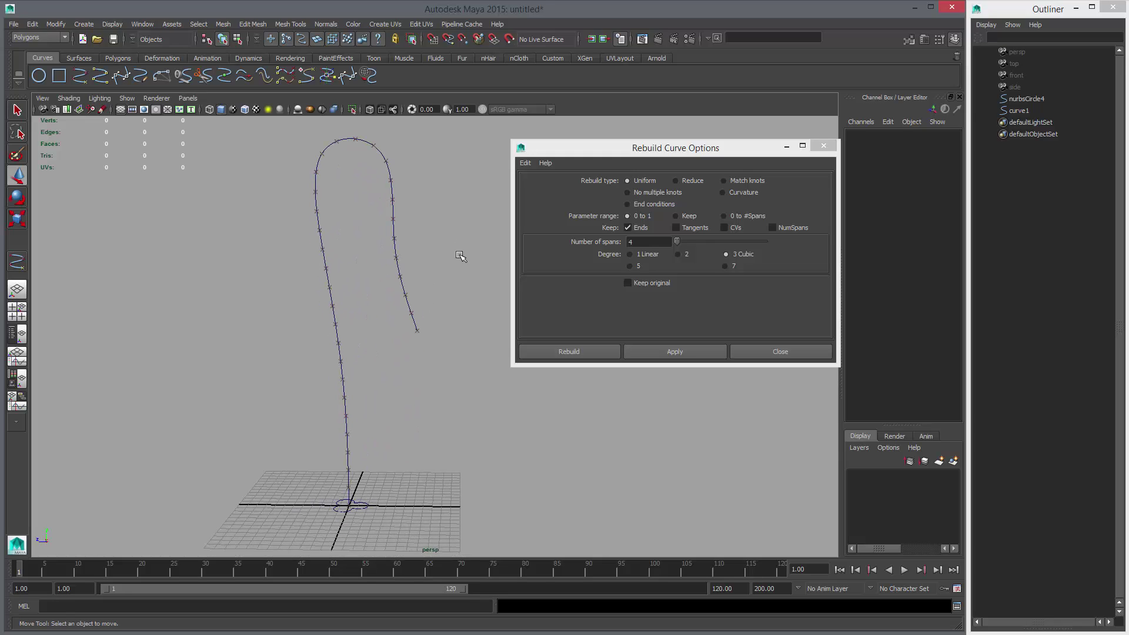
Try rebuilding the path curve with 4 spans and undo that rebuild
drag(380, 224, 415, 242)
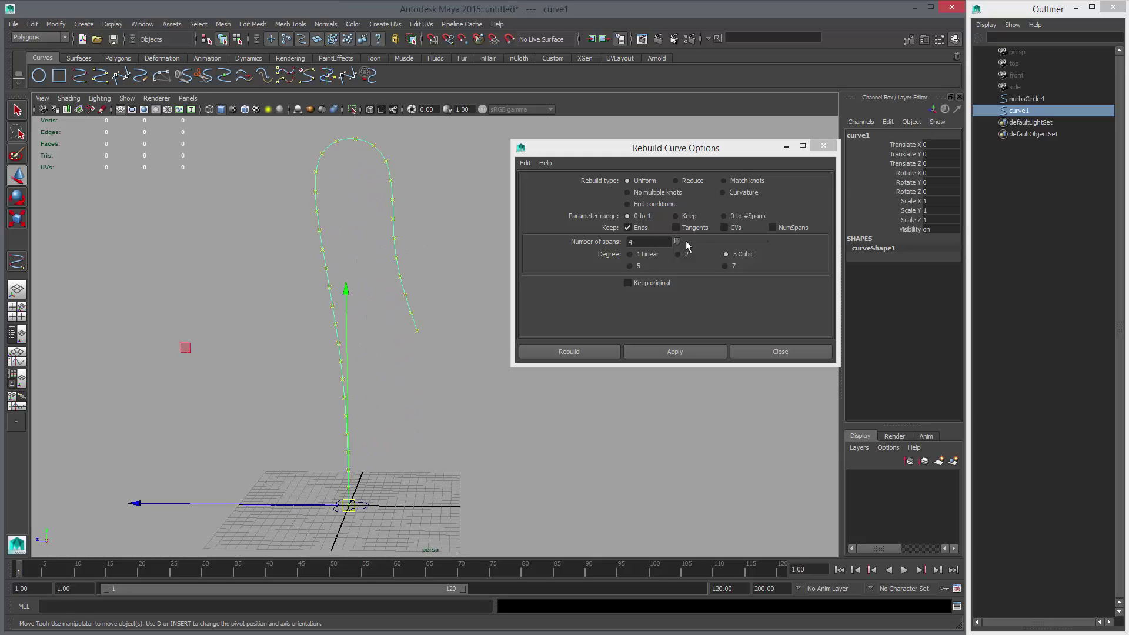
click(662, 351)
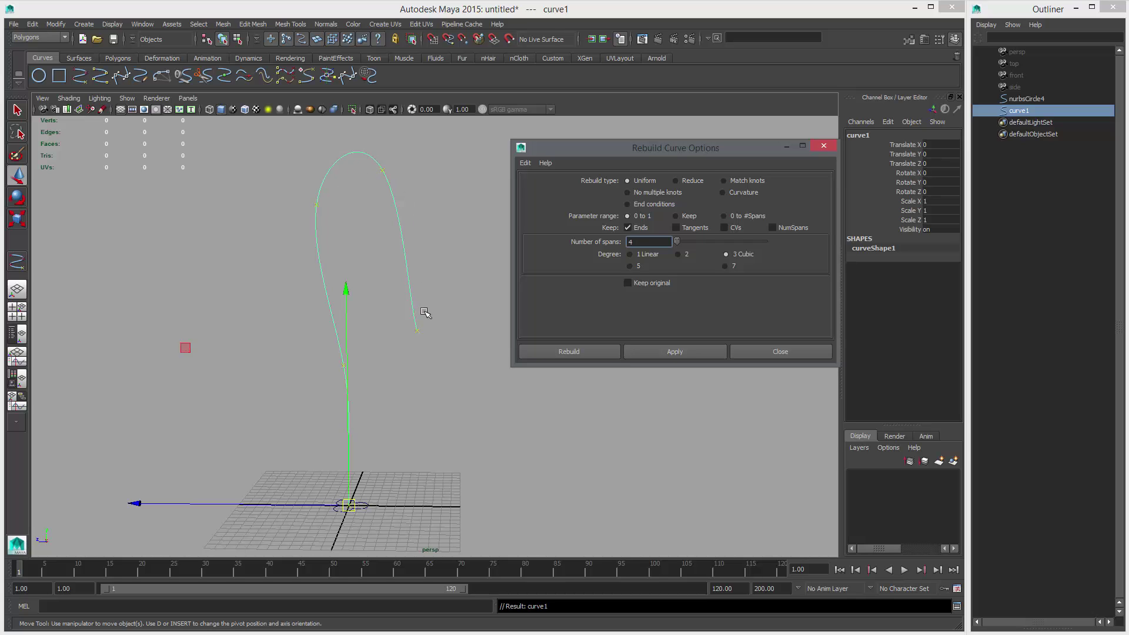
key(ctrl+z)
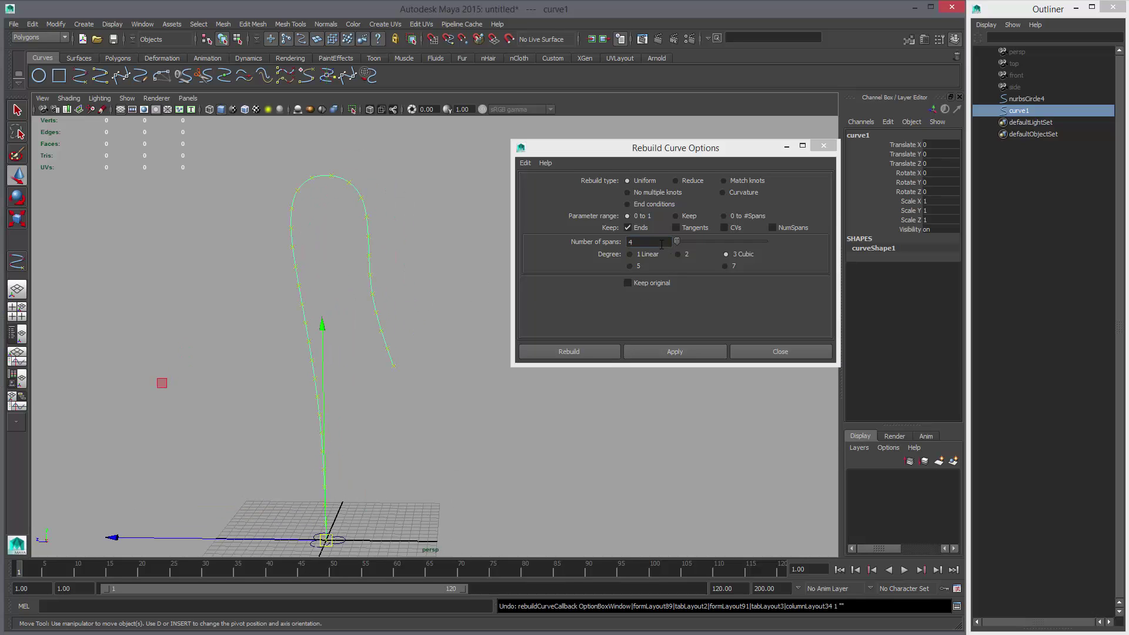
Undo the earlier changes to the path curve back to before its first rebuild
drag(662, 244, 593, 242)
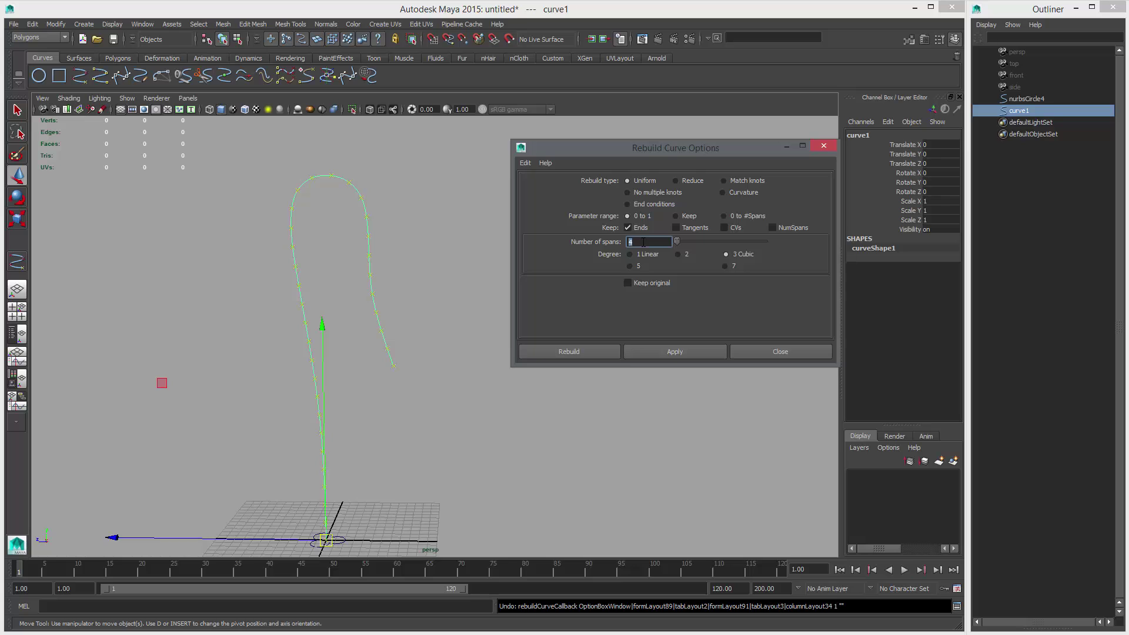
alt+drag(282, 311, 303, 269)
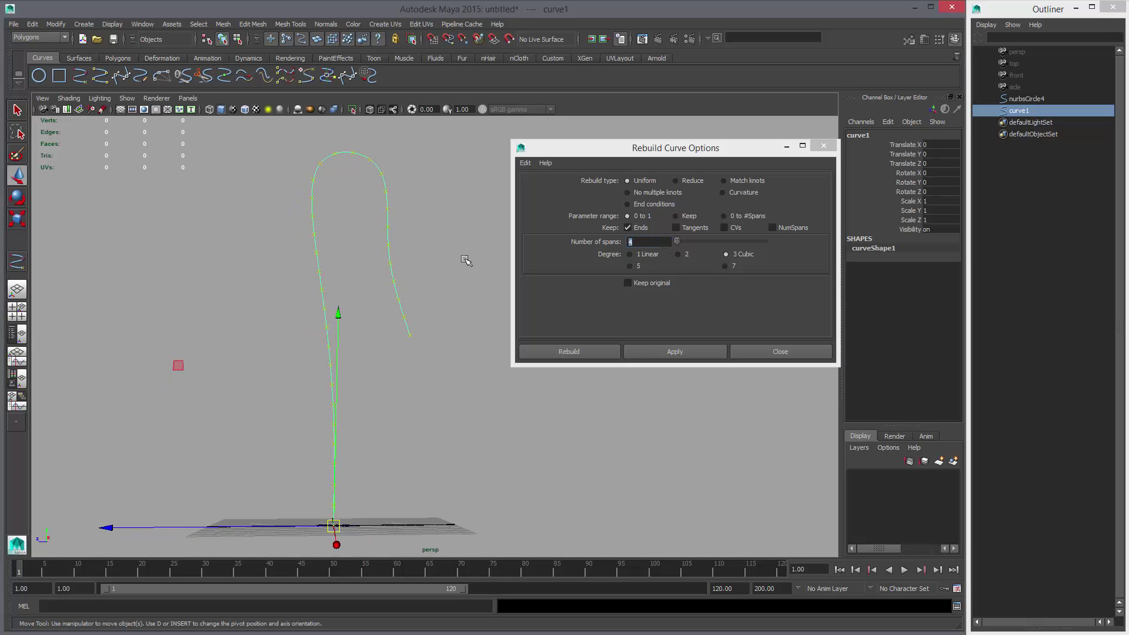
key(ctrl+z)
key(ctrl+z)
alt+drag(466, 259, 367, 264)
key(ctrl+z)
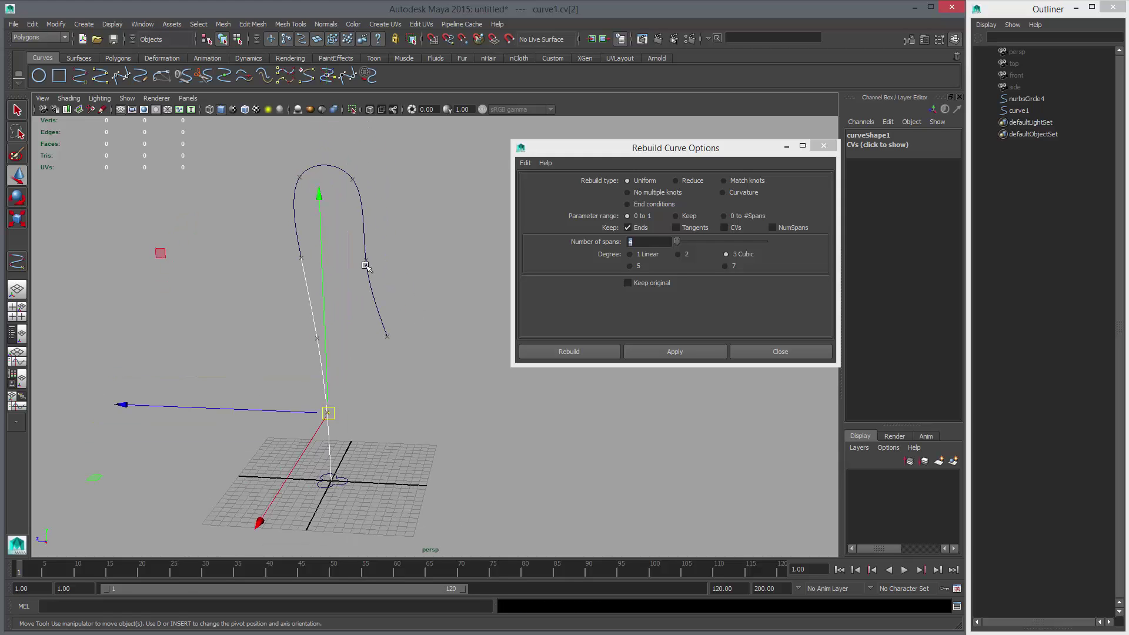
Return the path curve to object selection, rebuild it with 32 spans and close the rebuild options
right_drag(366, 266, 393, 253)
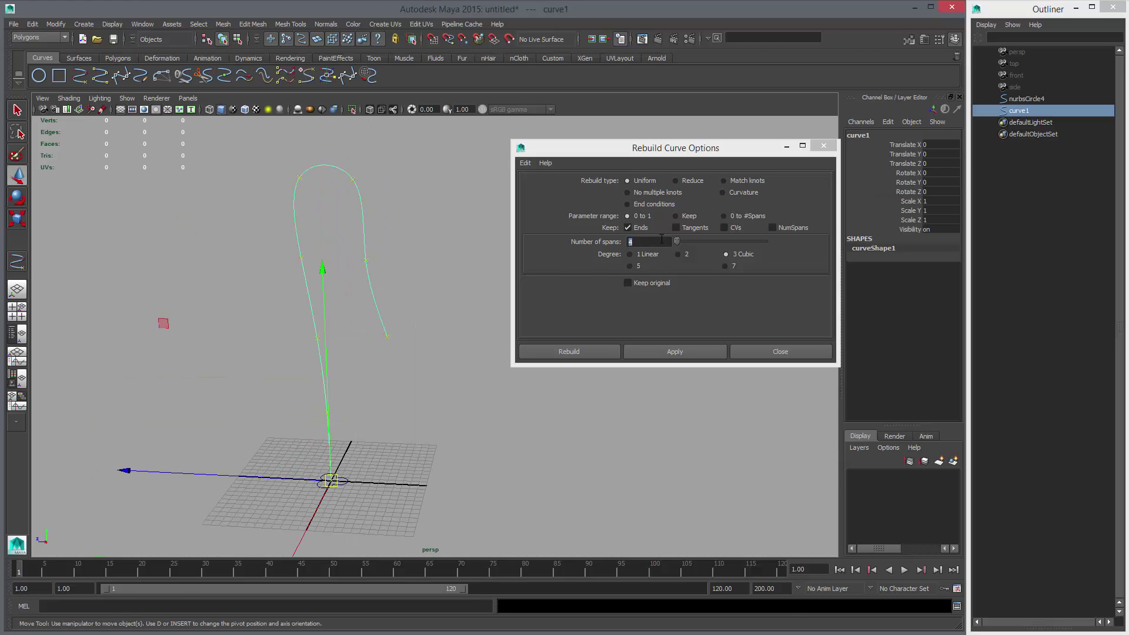
text(32)
click(670, 352)
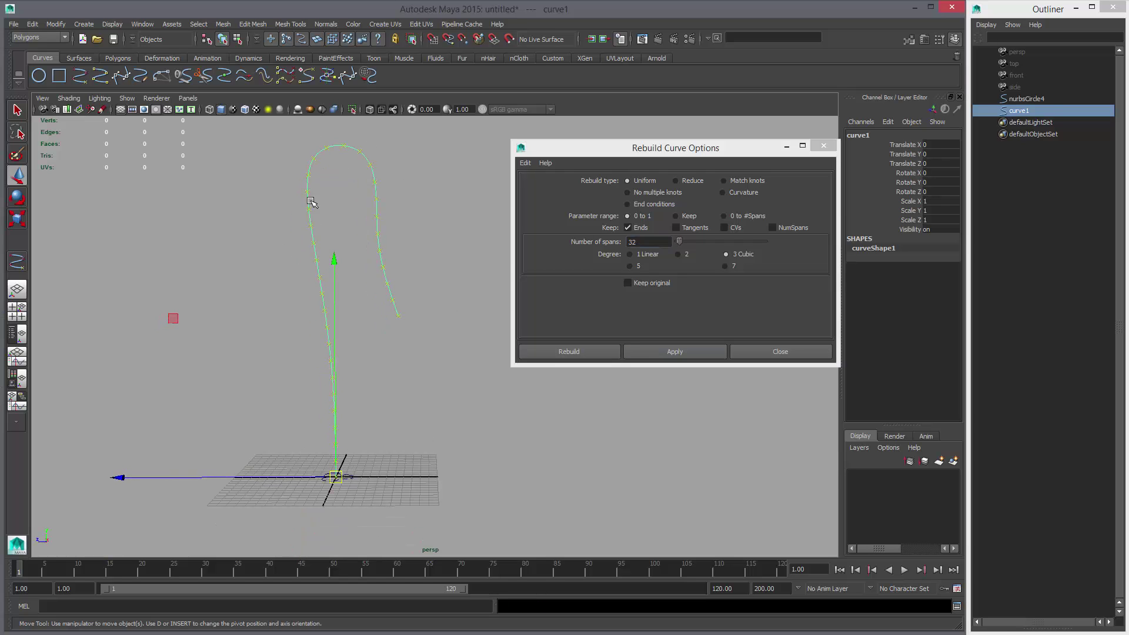
alt+drag(414, 330, 391, 293)
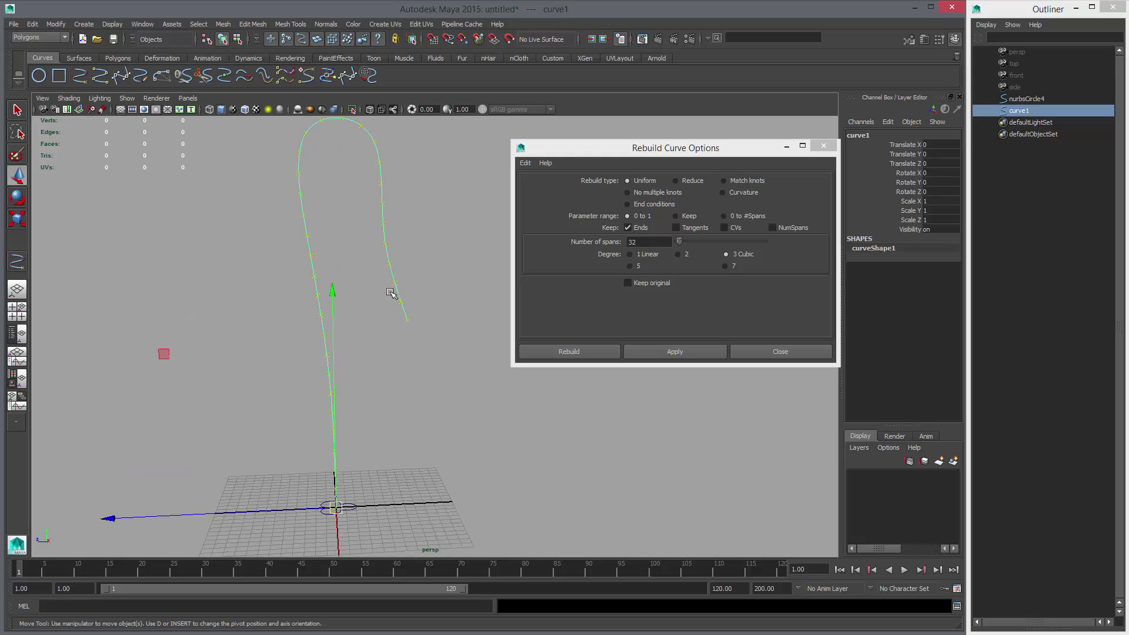
click(749, 354)
Select the three-lobed profile followed by the path curve, and reset the surface Extrude options to their defaults
key(q)
click(360, 521)
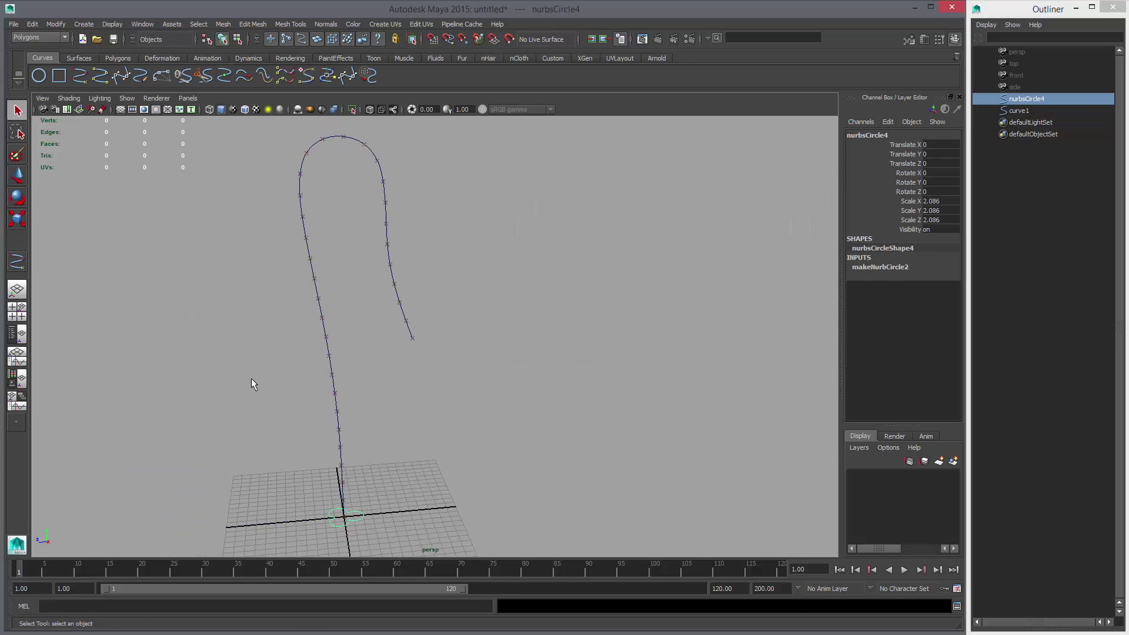
shift+click(332, 375)
alt+middle_drag(438, 244, 418, 210)
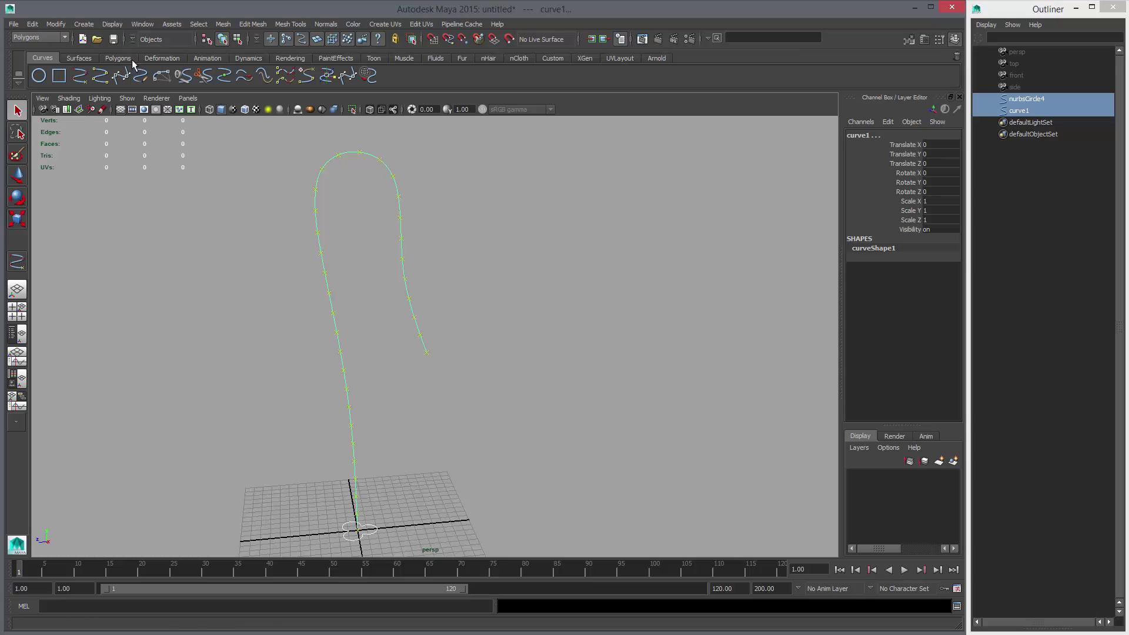
click(78, 58)
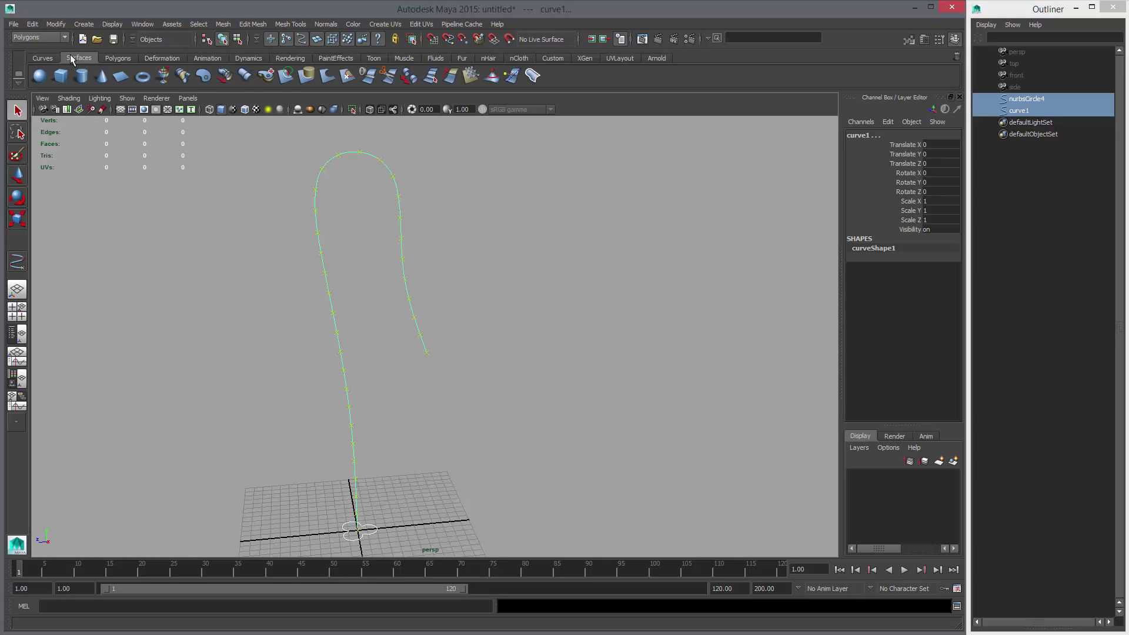
double_click(225, 76)
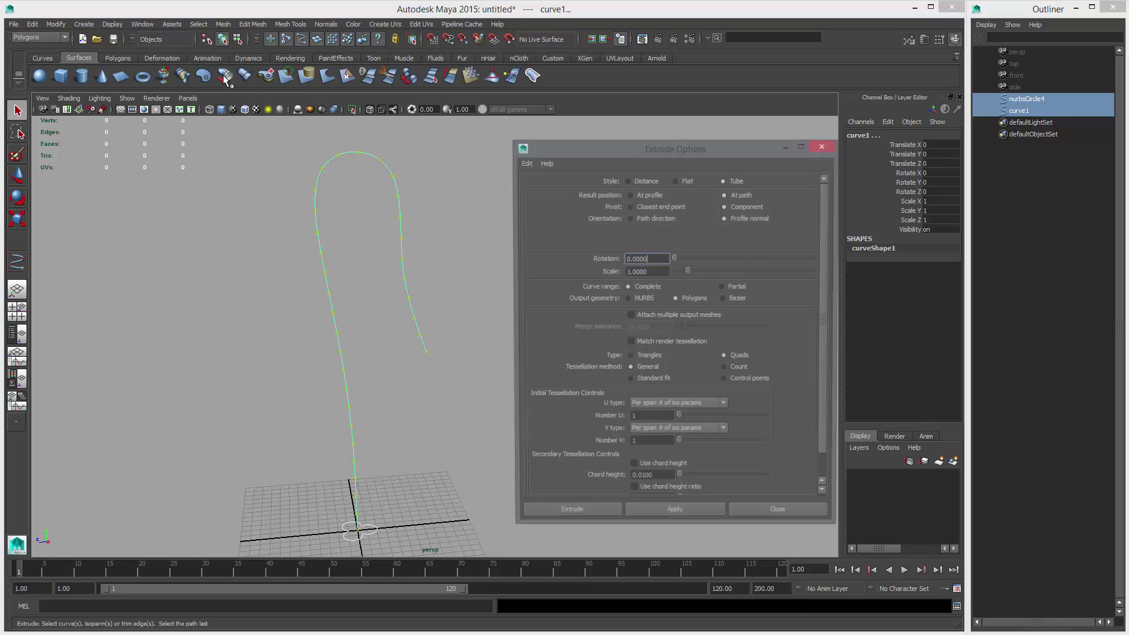
drag(628, 145, 603, 86)
click(556, 81)
click(583, 103)
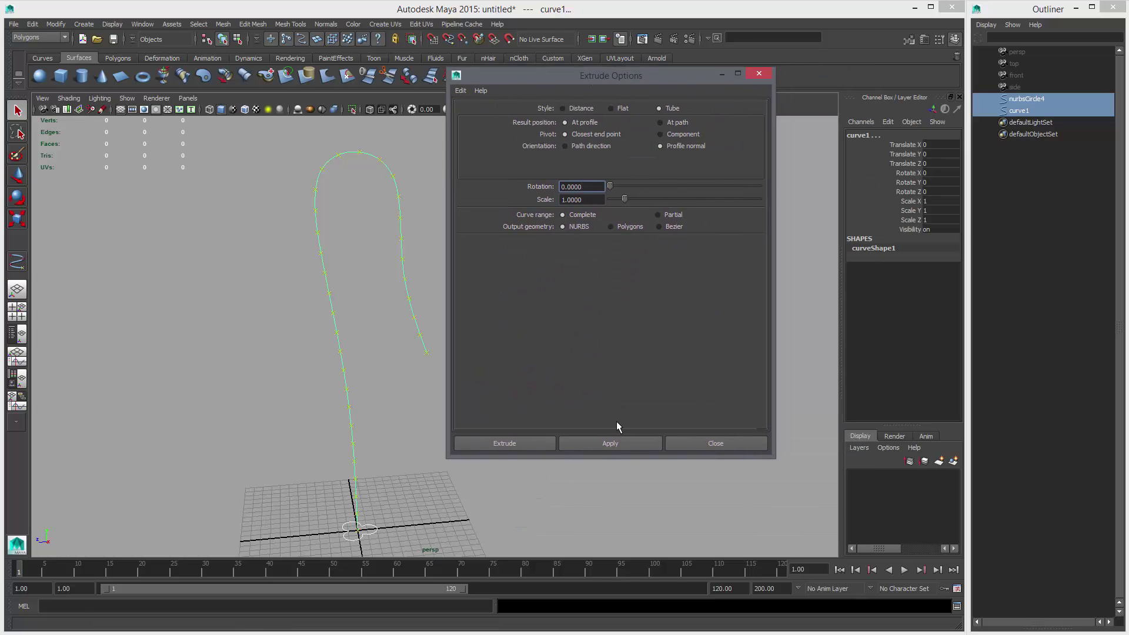
Try extruding the profile along the path curve with the default options, and delete the resulting surface
click(620, 444)
alt+drag(429, 270, 412, 332)
click(355, 294)
click(324, 318)
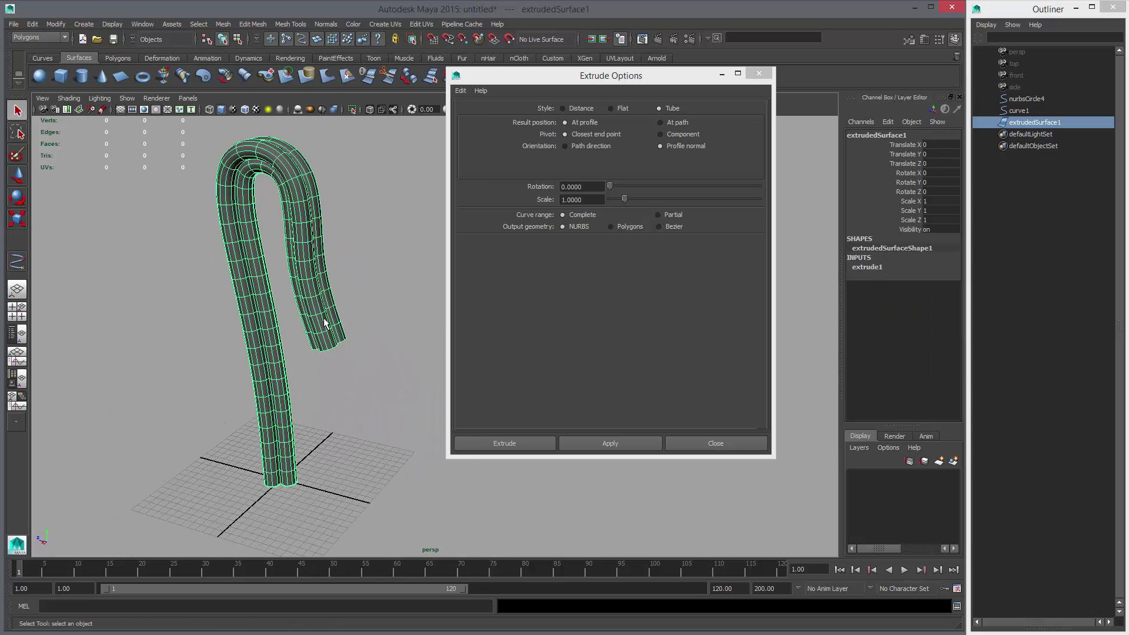
key(Delete)
key(ctrl+z)
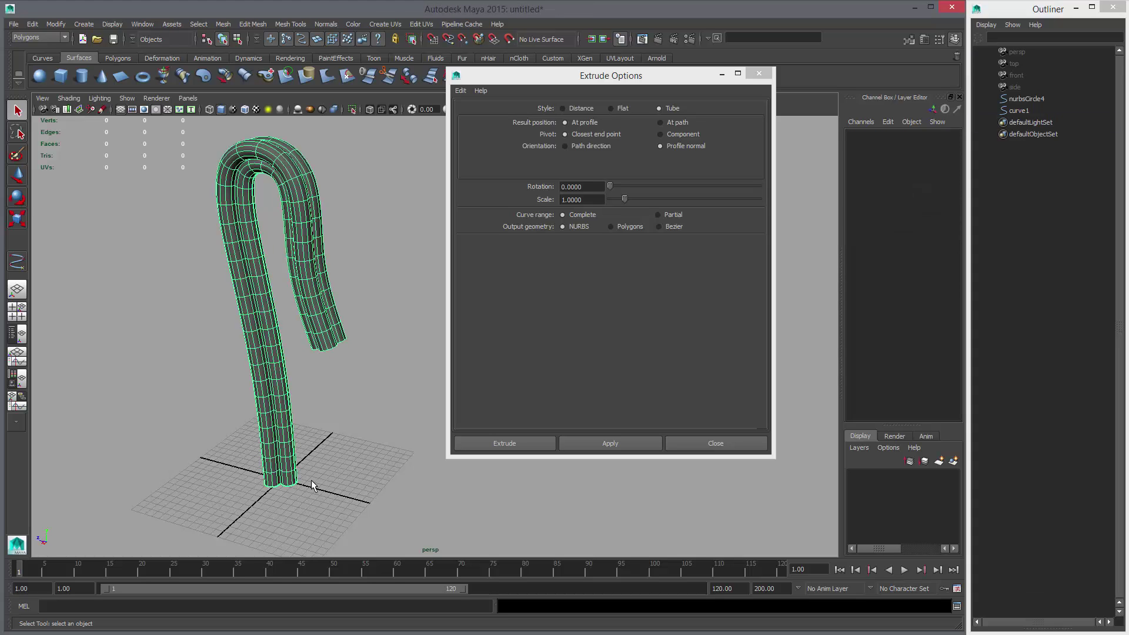
key(Delete)
Try moving the three-lobed profile away from the base of the path curve and undo the move
alt+middle_drag(373, 428, 398, 434)
click(327, 481)
key(w)
key(ctrl+z)
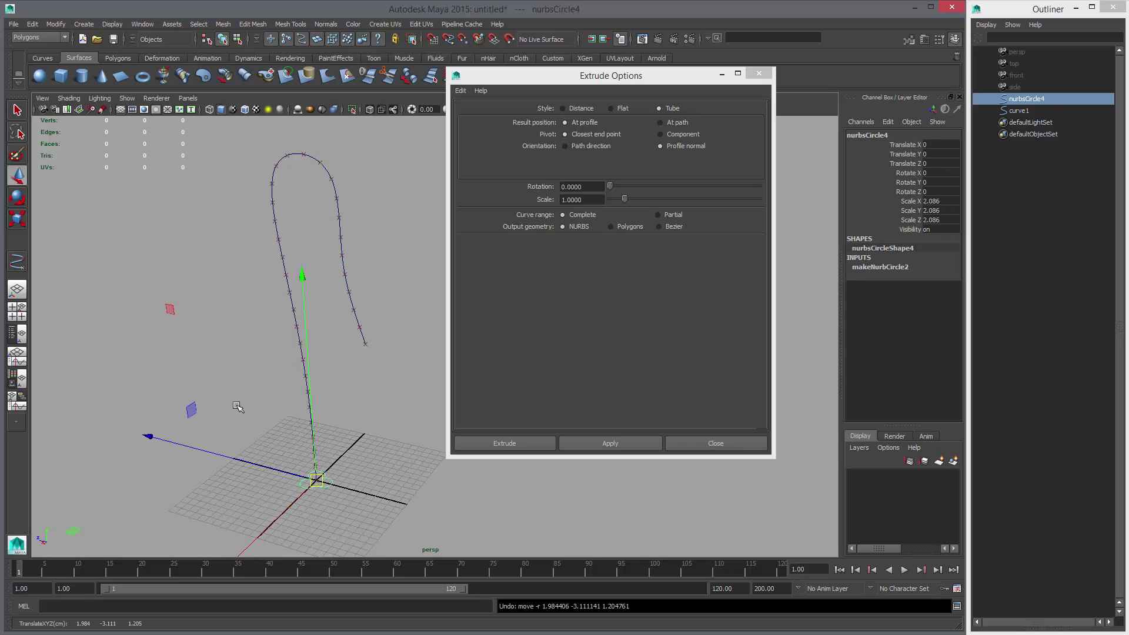
Add the path curve to the selected profile and extrude a NURBS tube with Result position At profile and Pivot Closest end point
shift+click(297, 309)
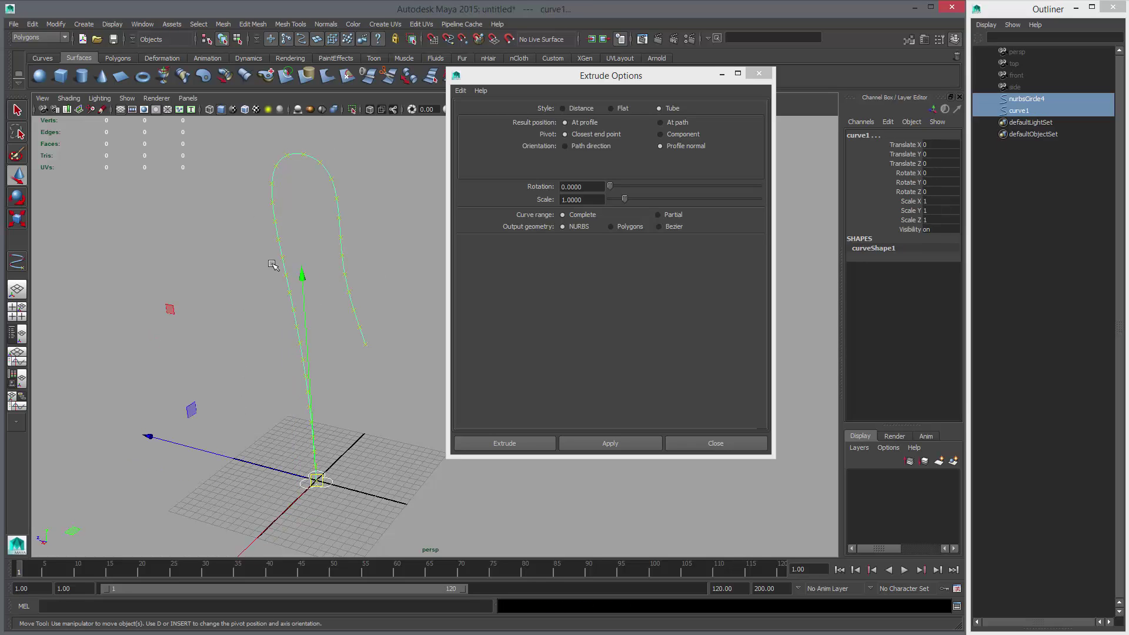
mouse_move(352, 406)
alt+mouse_down()
mouse_move(386, 391)
mouse_move(371, 403)
alt+mouse_up()
alt+middle_drag(352, 281, 346, 290)
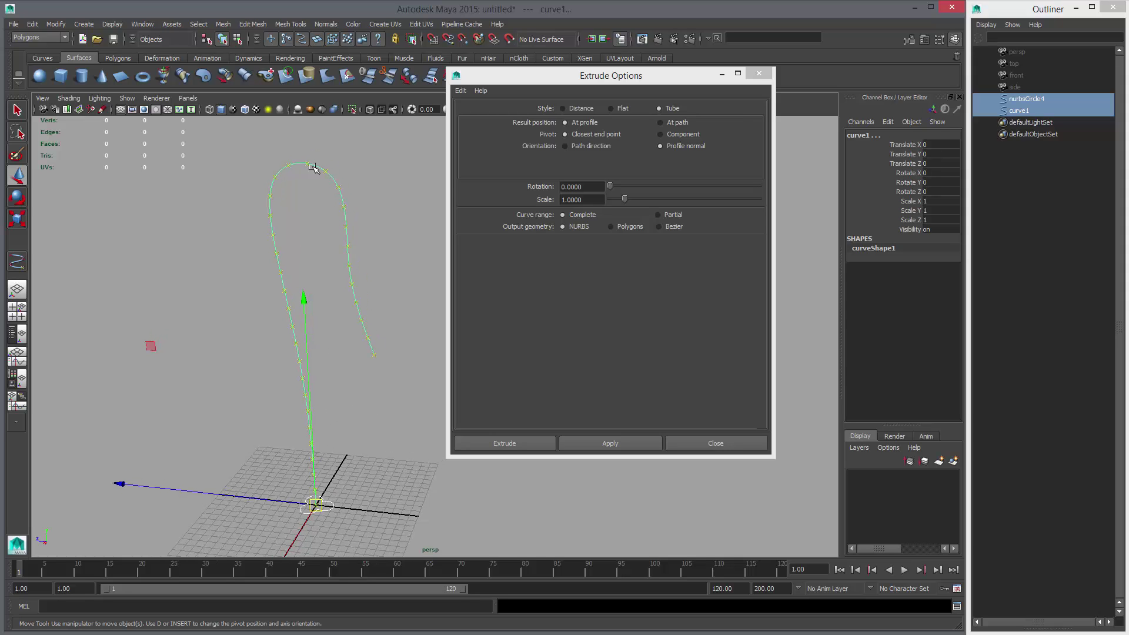
click(610, 444)
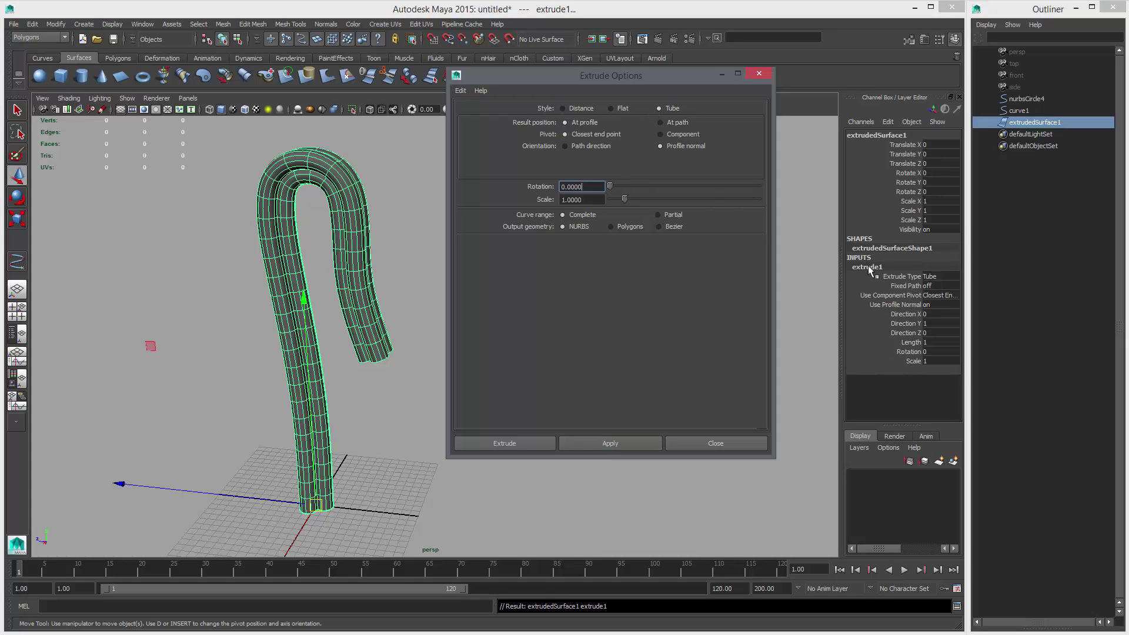
Twist the extruded surface like a rope, trying Rotation values of 360 and 3600 before settling on 2000
click(908, 352)
middle_drag(359, 351, 551, 369)
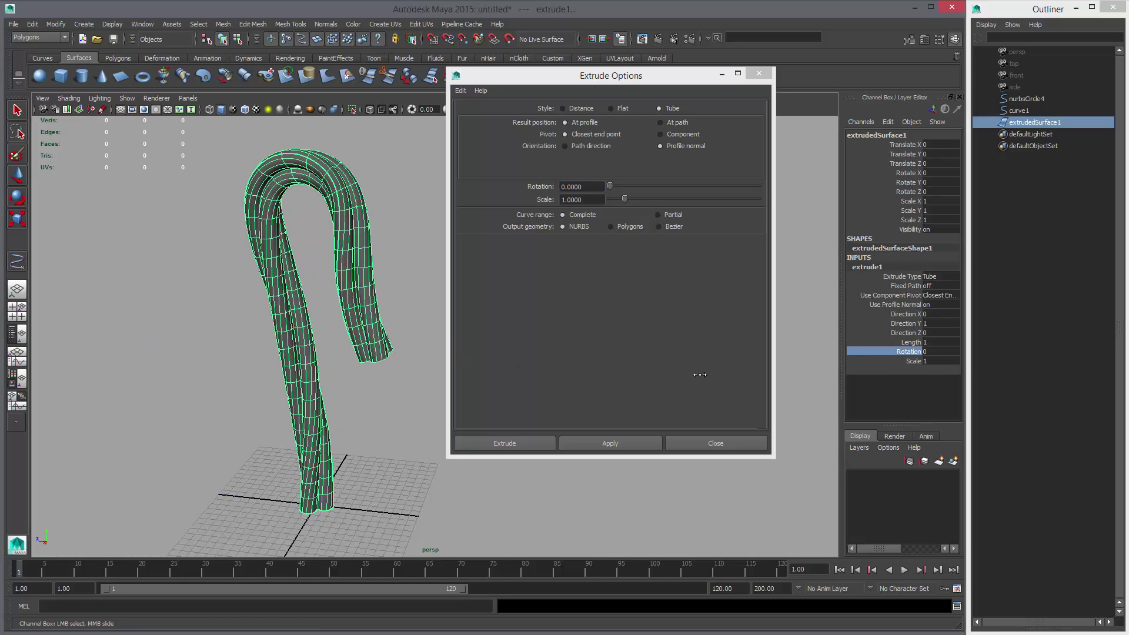
click(937, 351)
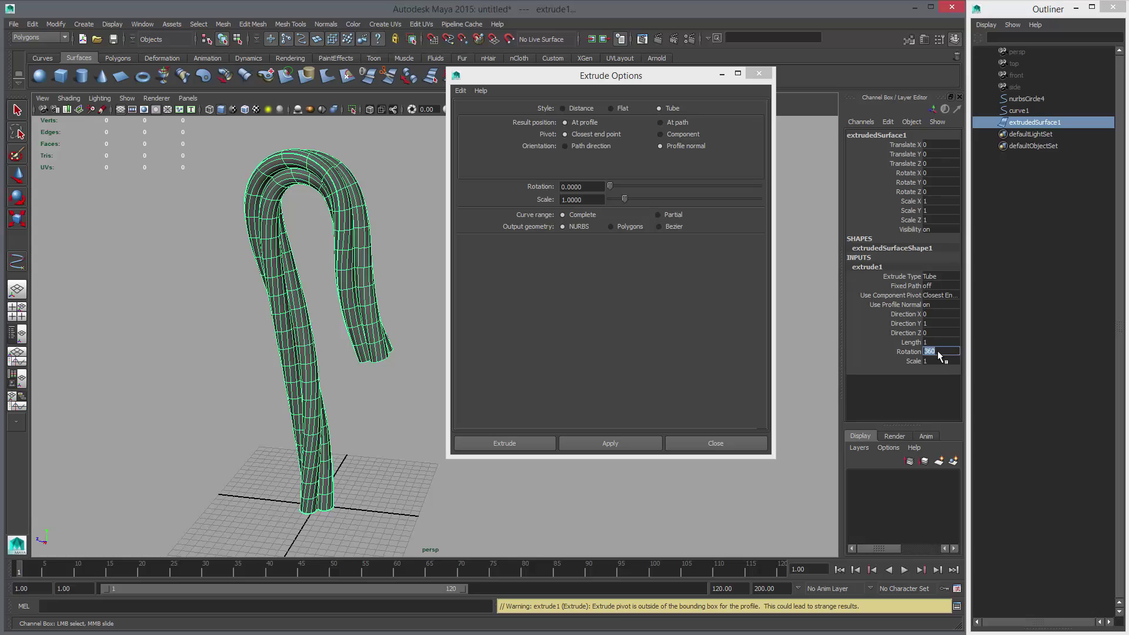
key(Return)
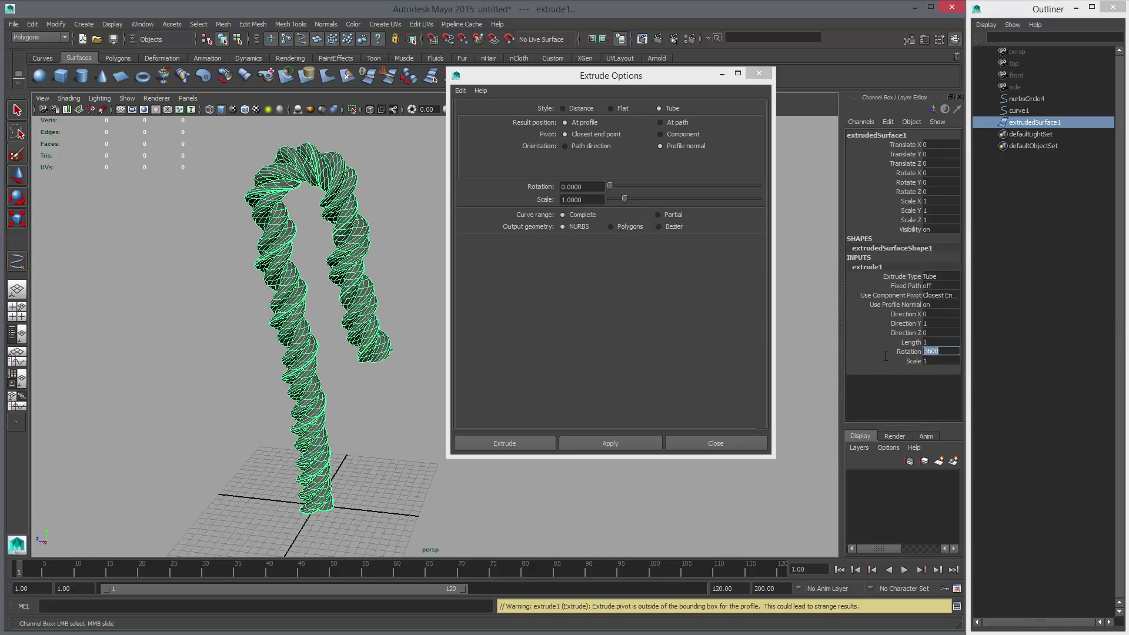
text(2000)
key(Return)
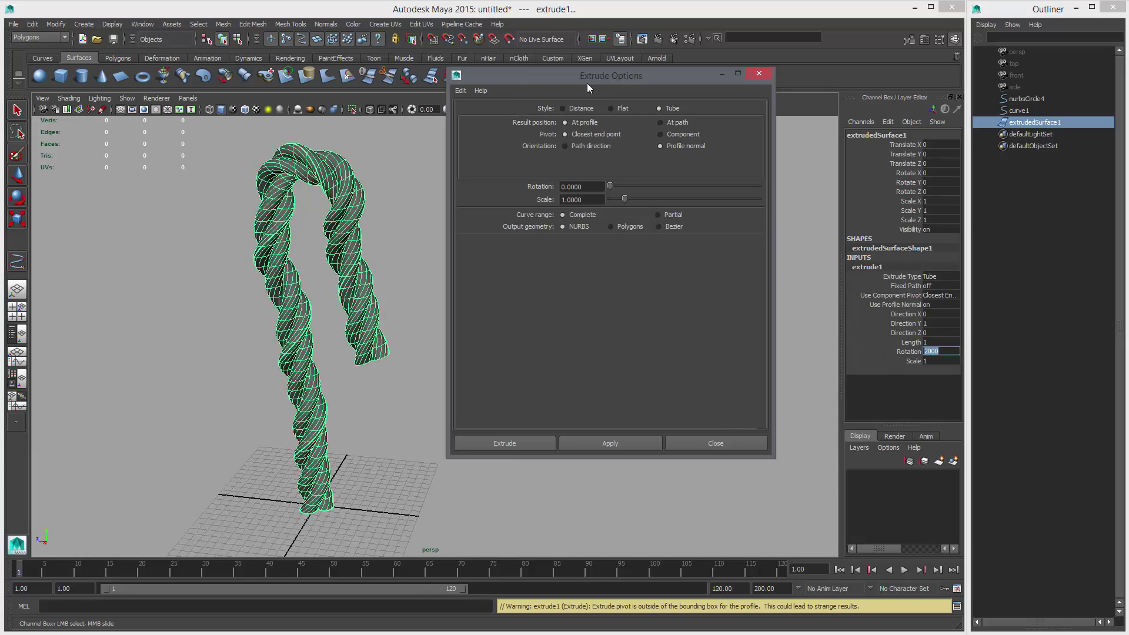
drag(587, 83, 735, 96)
click(398, 333)
alt+drag(398, 333, 548, 255)
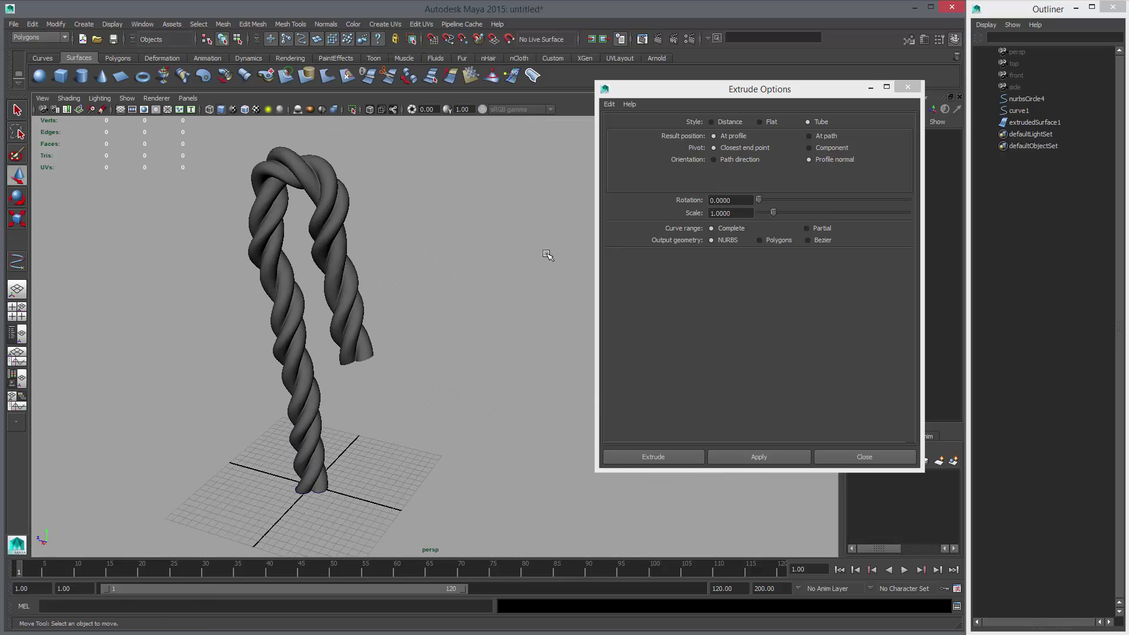
drag(764, 91, 588, 118)
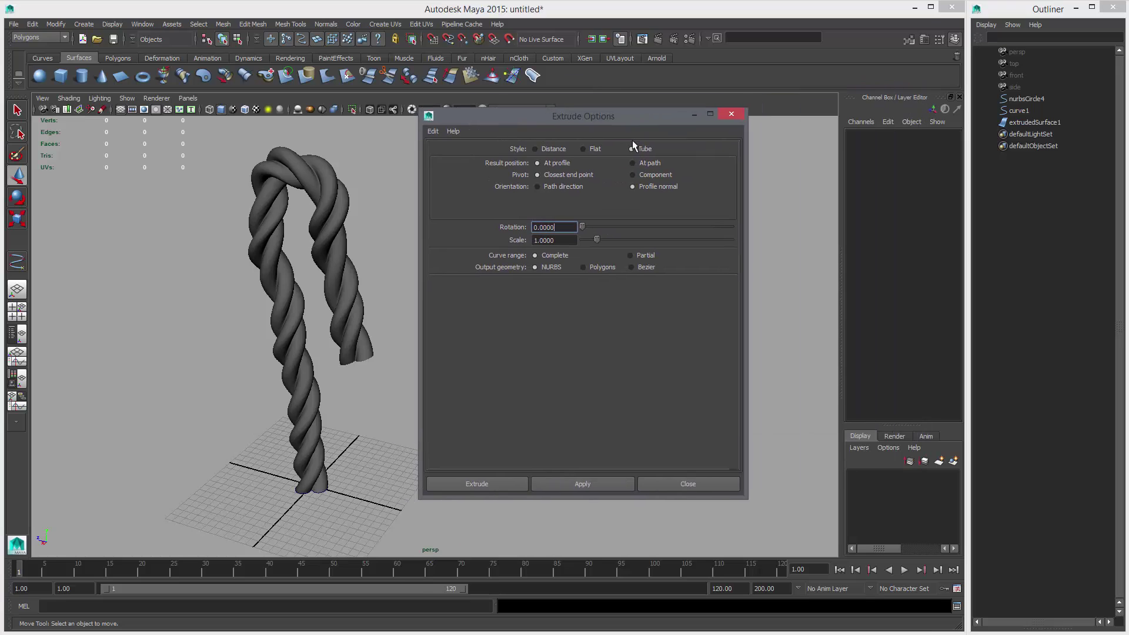
Try turning on Fixed Path for the twisted surface's extrusion, undo it and inspect the rope shape
click(339, 212)
click(862, 267)
click(939, 287)
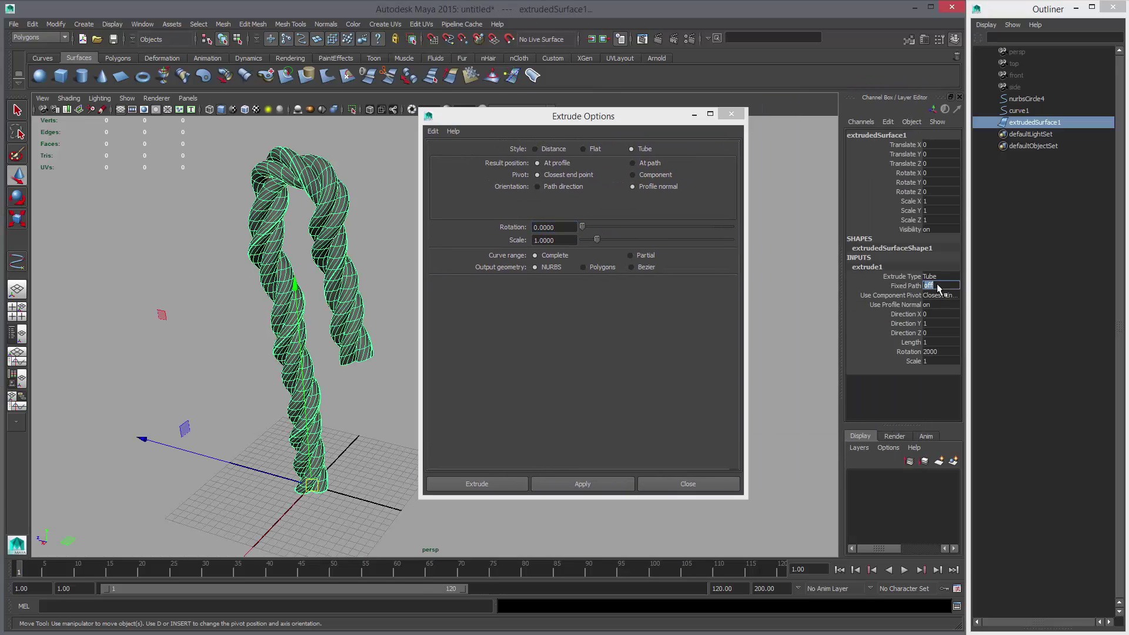
text(on)
key(Return)
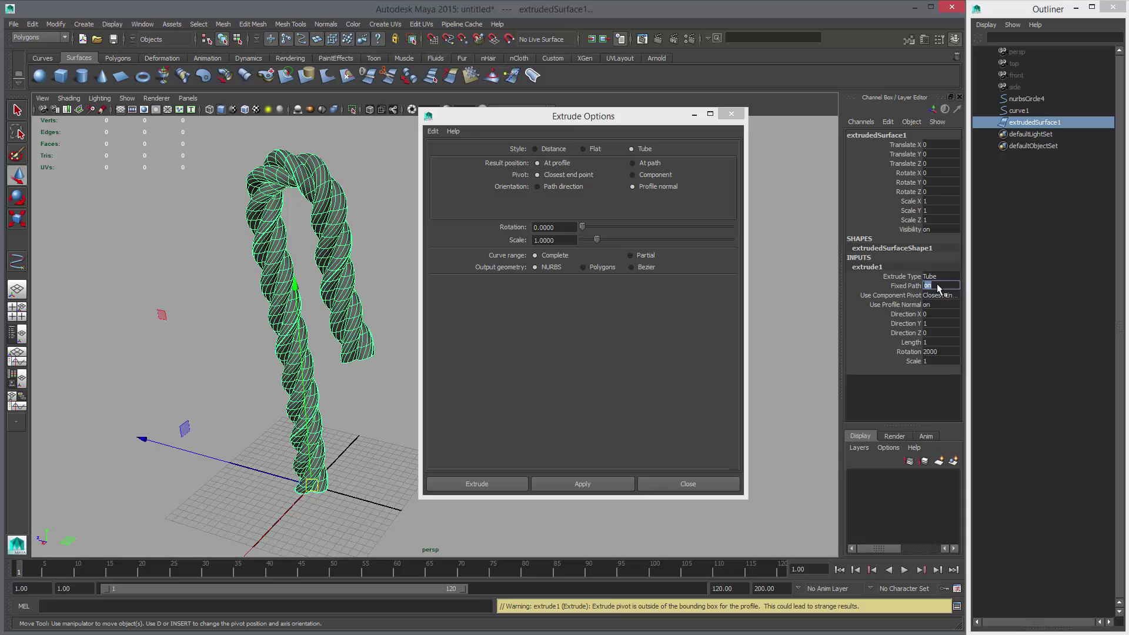
key(ctrl+z)
alt+drag(379, 335, 404, 323)
click(384, 253)
mouse_move(384, 253)
alt+mouse_down()
mouse_move(408, 241)
mouse_move(364, 227)
mouse_move(372, 213)
mouse_move(388, 226)
mouse_move(345, 239)
mouse_move(298, 325)
mouse_move(196, 415)
mouse_move(348, 336)
mouse_move(295, 269)
mouse_move(333, 325)
mouse_move(330, 280)
mouse_move(367, 268)
alt+mouse_up()
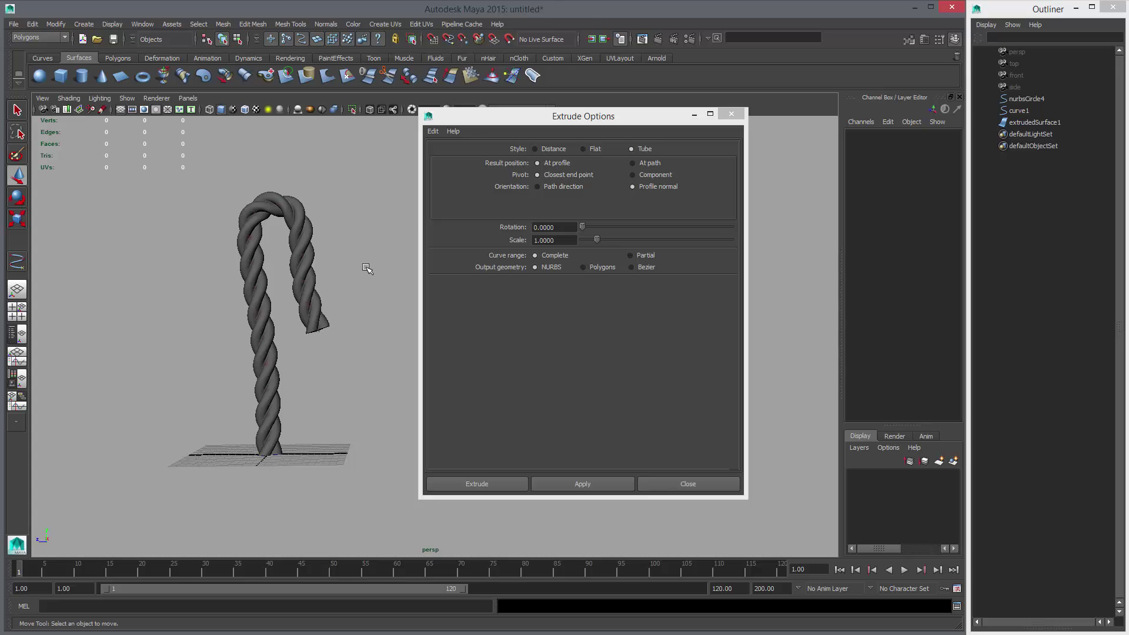
Undo the latest changes to the twisted surface and its selection, and delete the surface
key(ctrl+z)
key(ctrl+z)
key(ctrl+z)
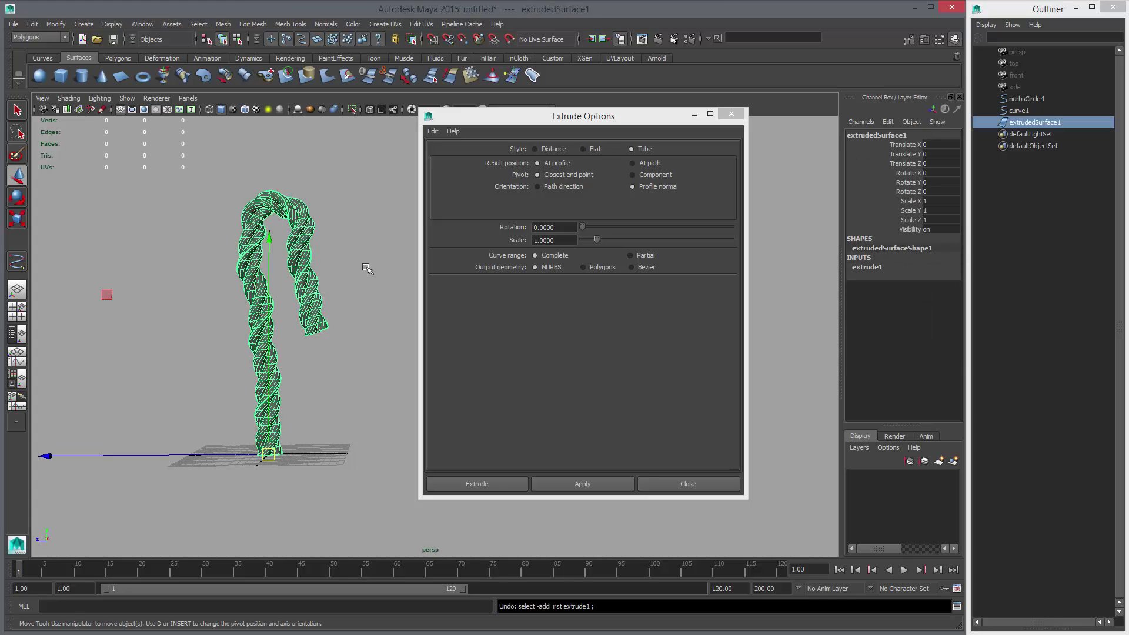
key(ctrl+z)
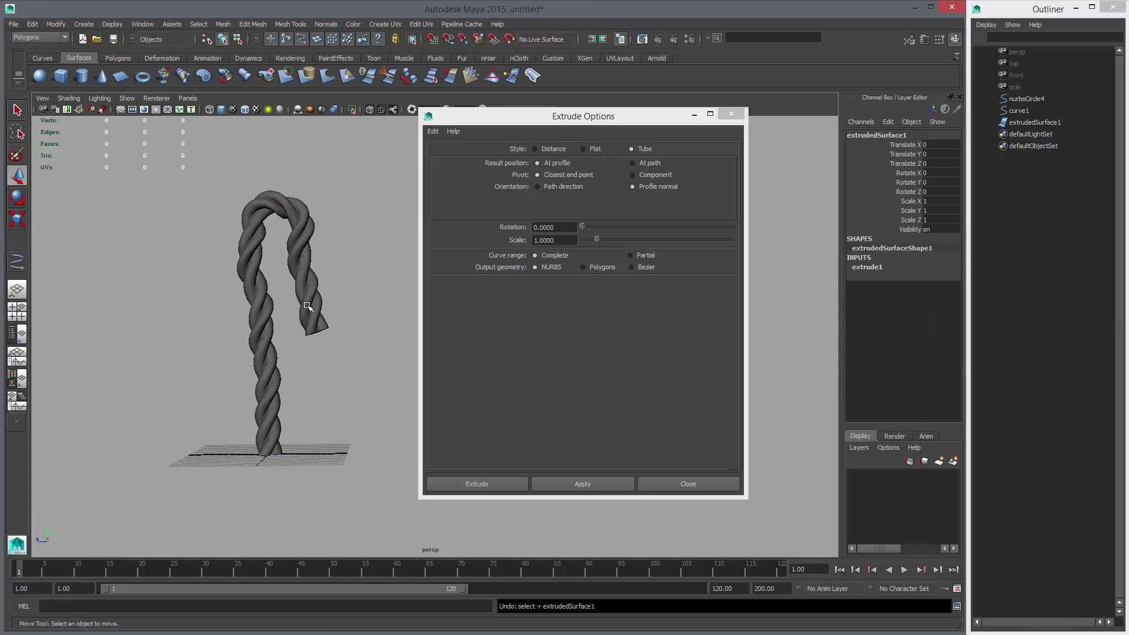
click(313, 277)
key(Delete)
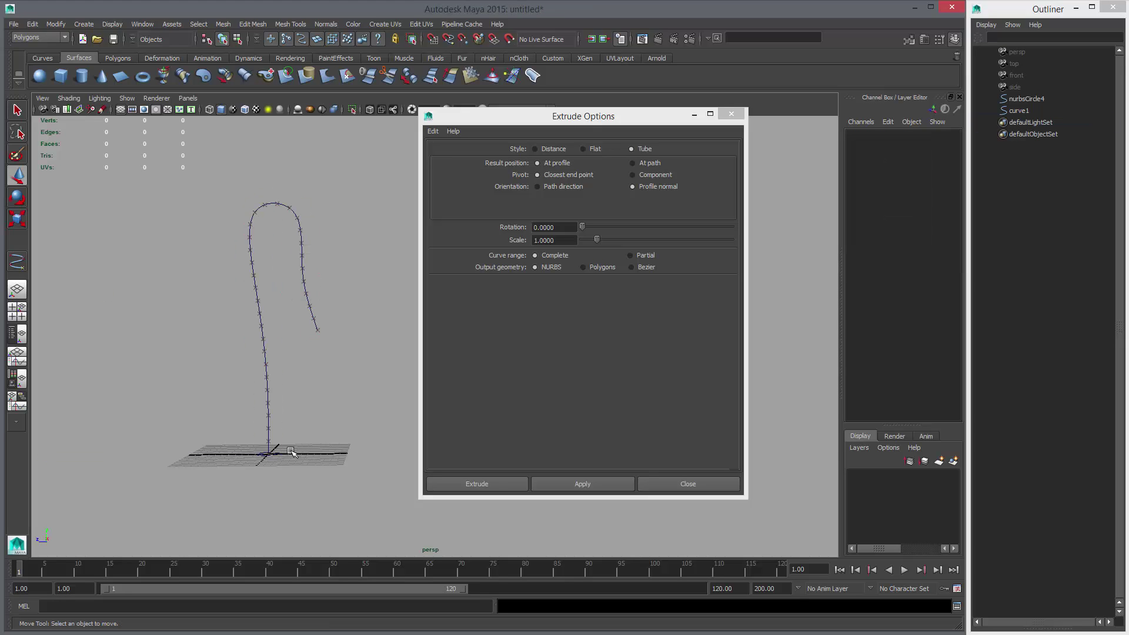
Select the three-lobed profile followed by the path curve, and set the Extrude Result position to At path
click(275, 450)
key(q)
shift+click(245, 361)
scroll(399, 323, up, 3)
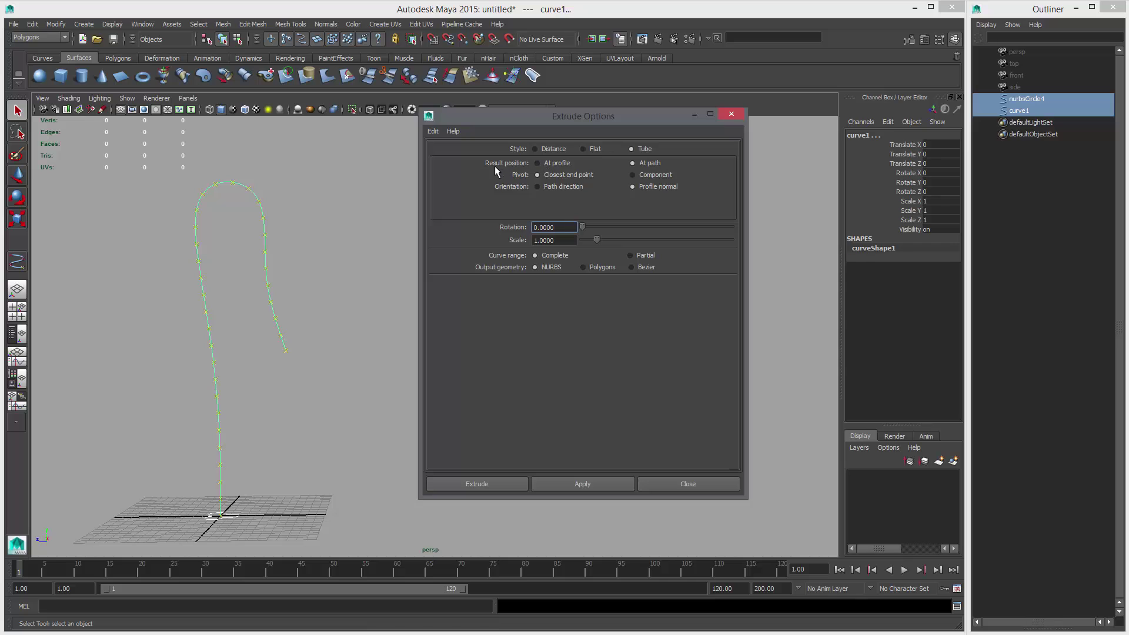
drag(567, 118, 698, 112)
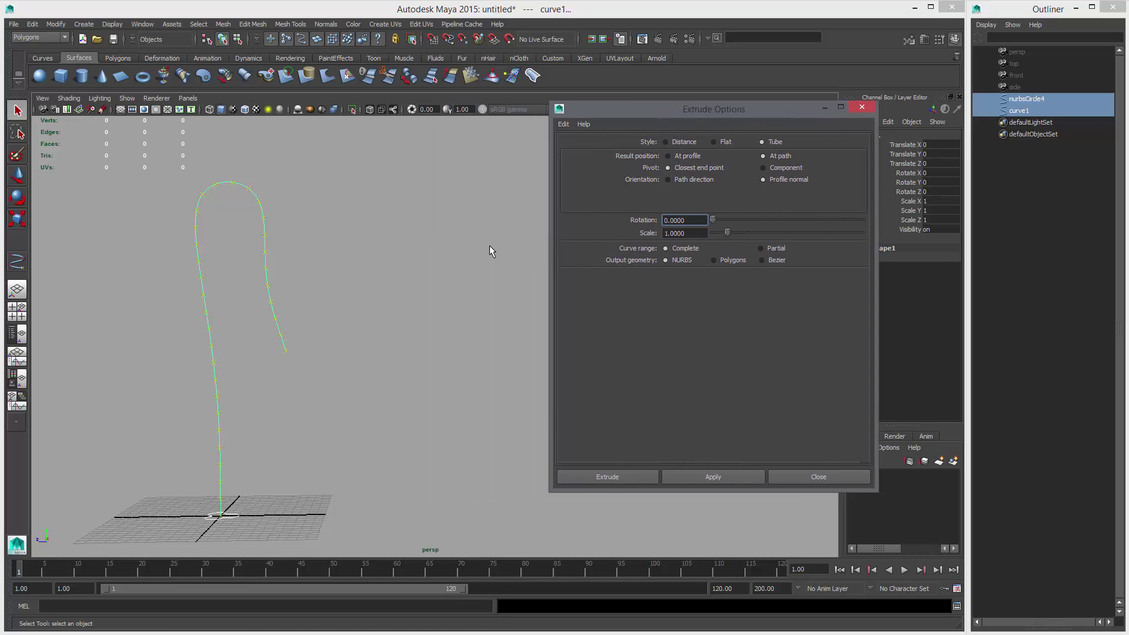
alt+drag(428, 290, 582, 306)
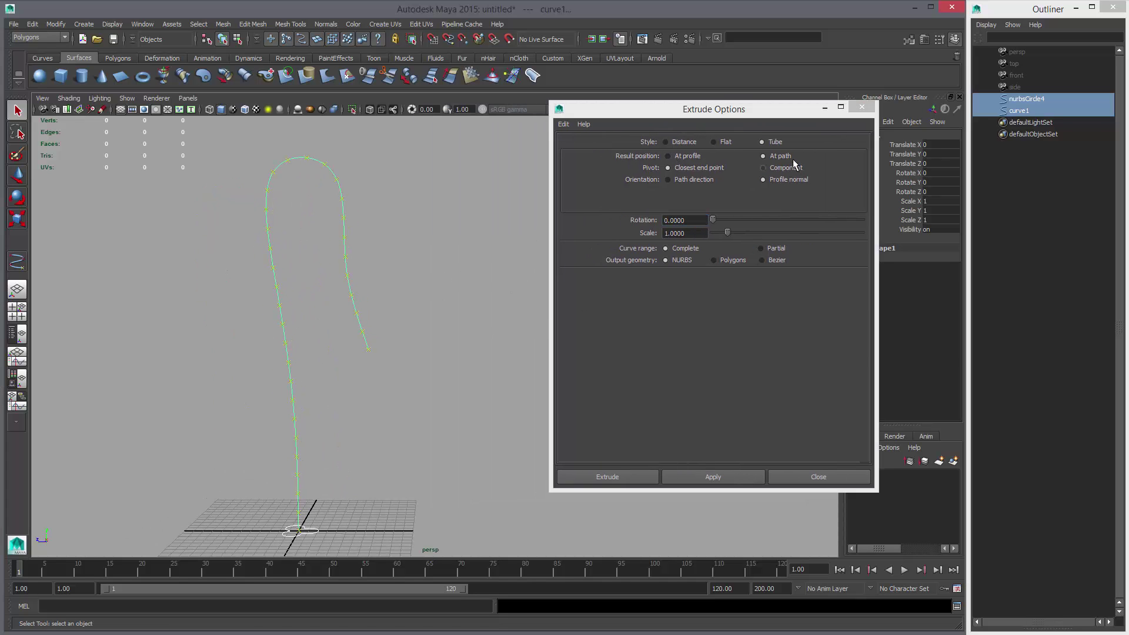
Try moving the path curve away from the profile and the profile towards it, and undo both moves
drag(381, 215, 388, 223)
key(w)
middle_drag(403, 349, 498, 277)
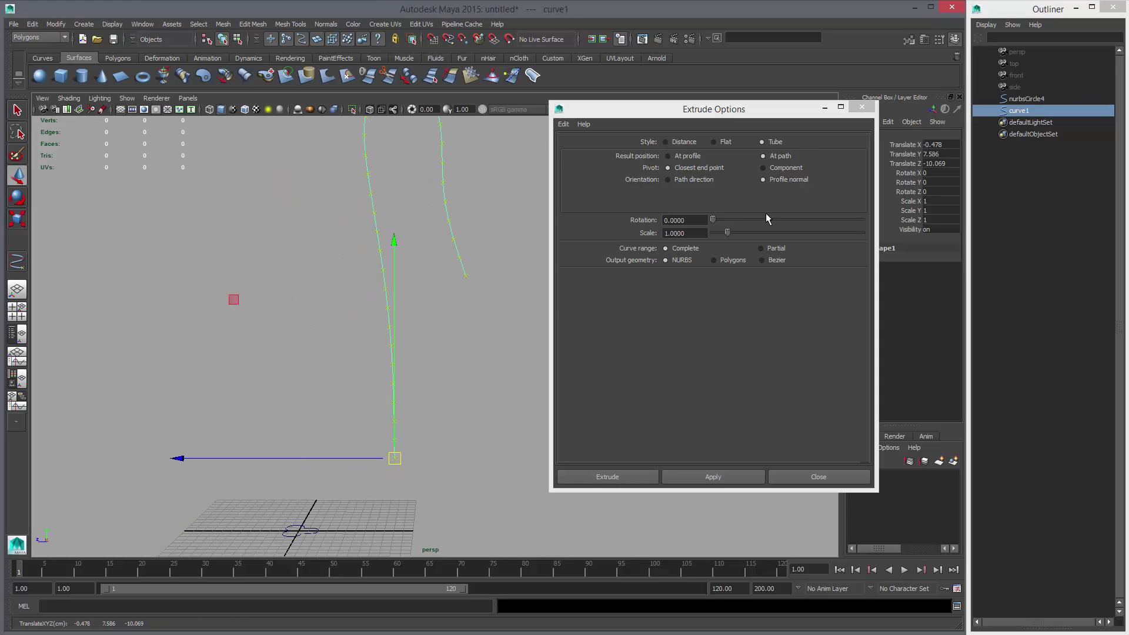
alt+drag(474, 290, 328, 488)
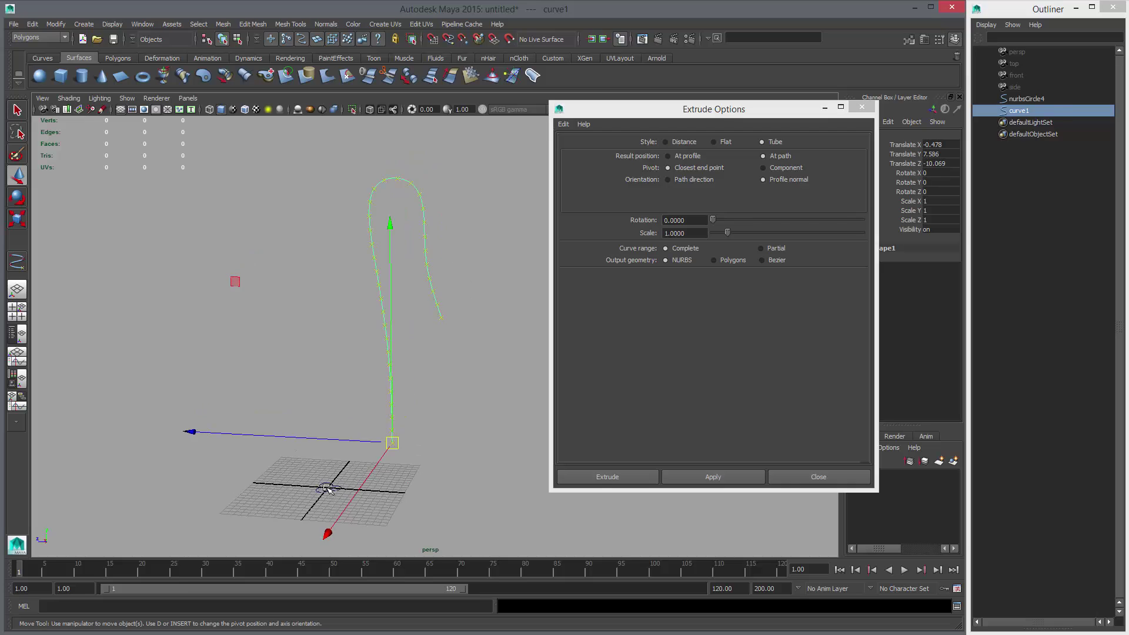
click(327, 489)
middle_drag(454, 494, 462, 458)
key(ctrl+z)
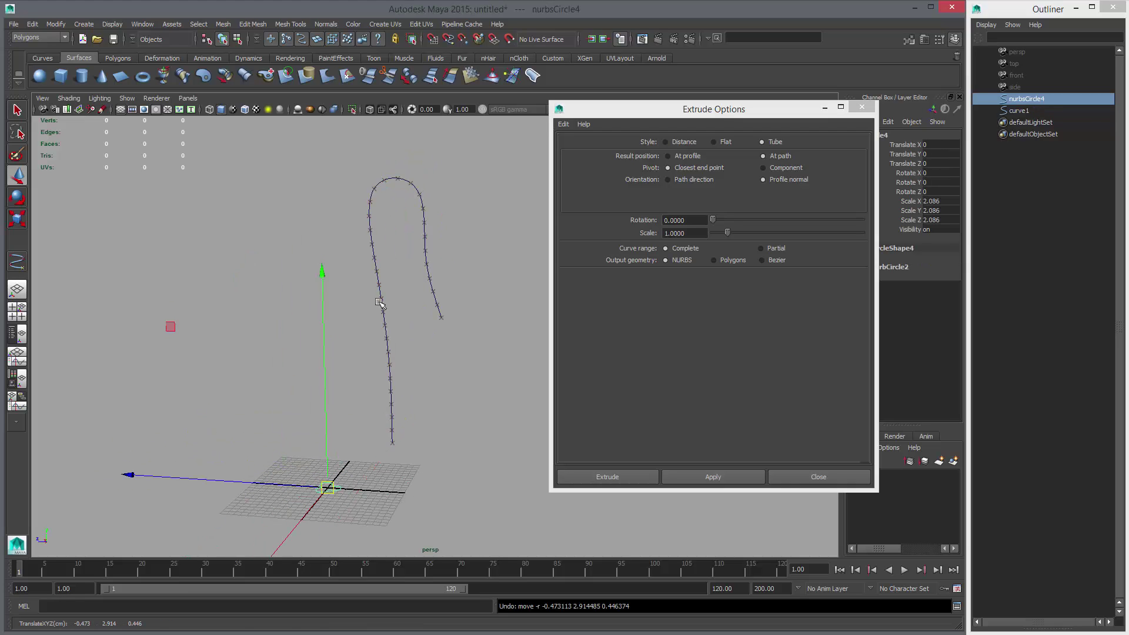
key(ctrl+z)
key(ctrl+z)
key(ctrl+z)
key(ctrl+z)
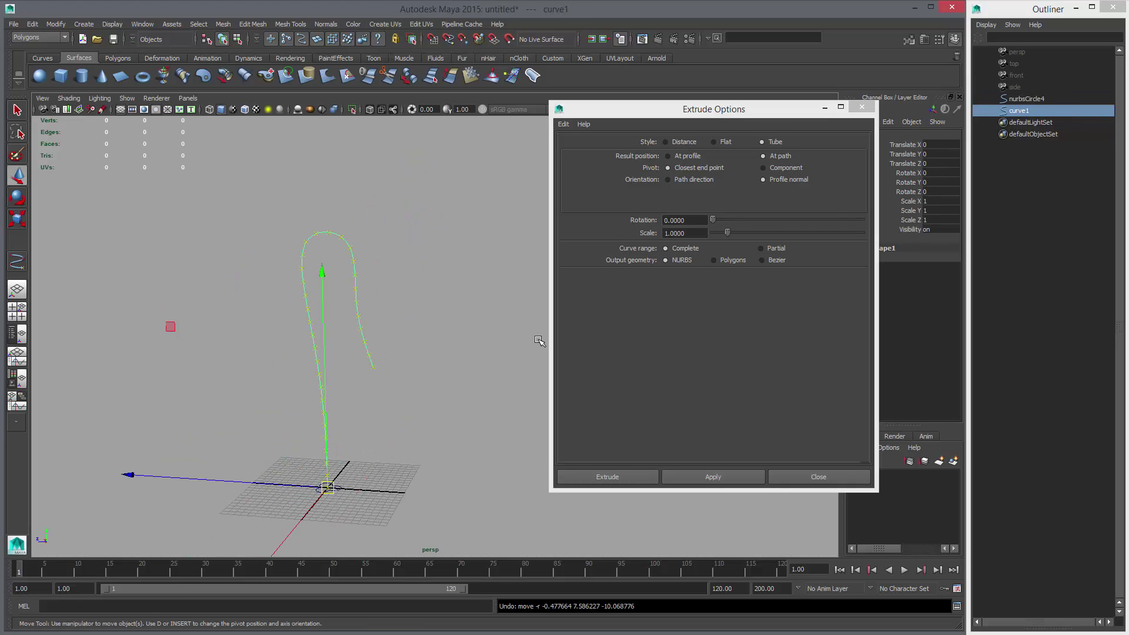
Select the profile followed by the path curve and extrude a NURBS tube with Result position At path and Pivot Closest end point
alt+drag(496, 252, 518, 293)
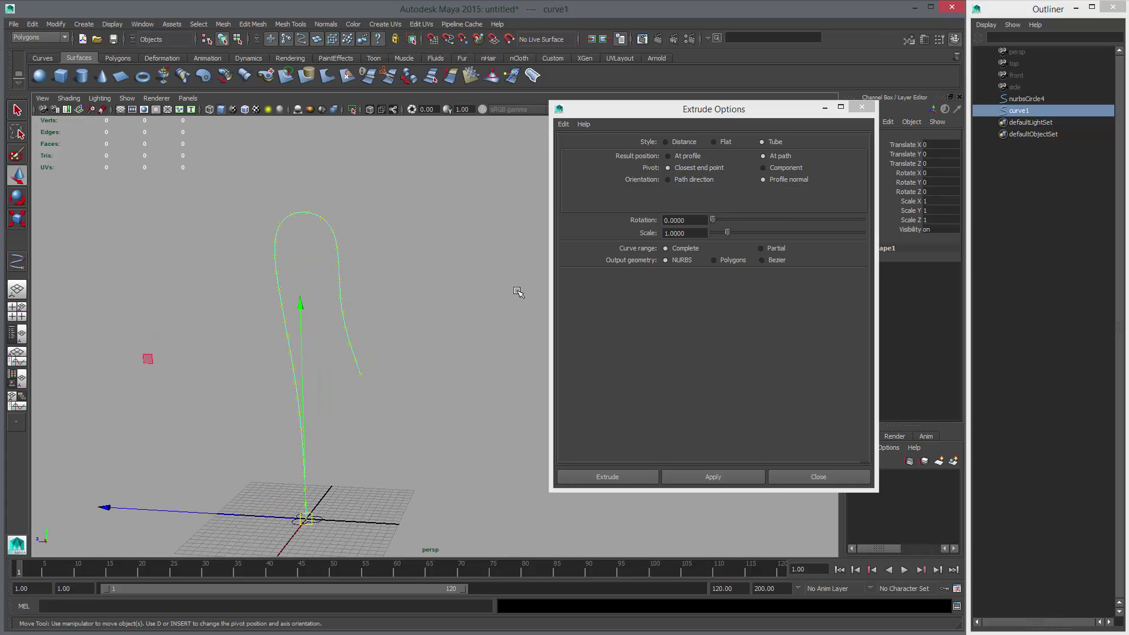
alt+drag(493, 386, 579, 496)
click(384, 470)
alt+drag(384, 470, 325, 460)
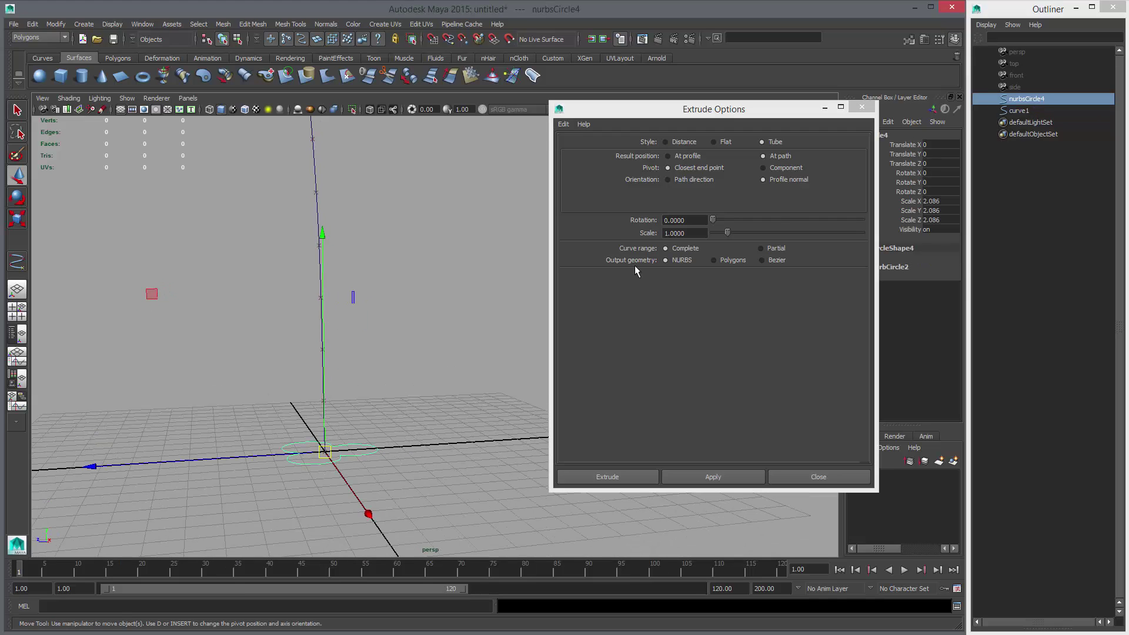
alt+drag(444, 353, 412, 415)
click(410, 415)
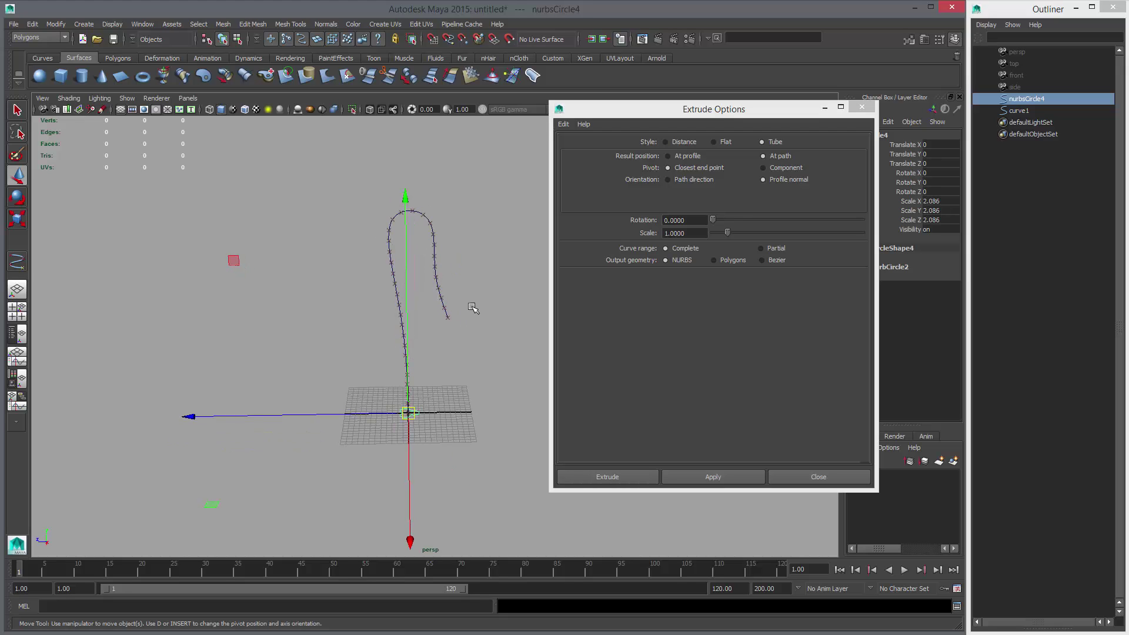
alt+drag(469, 307, 471, 388)
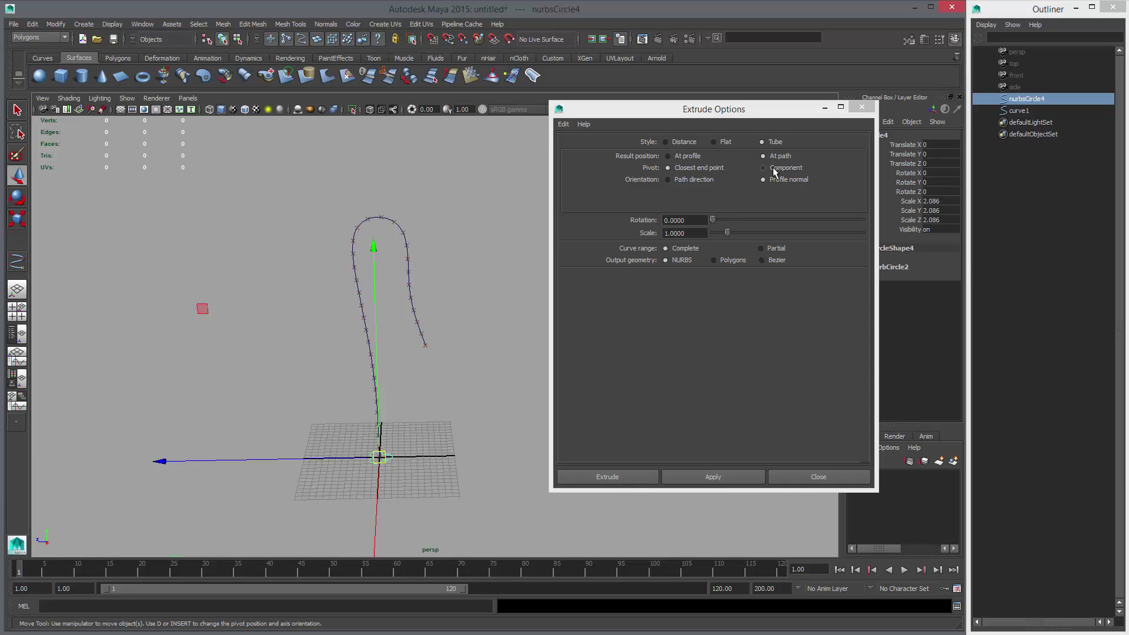
alt+right_drag(488, 283, 511, 300)
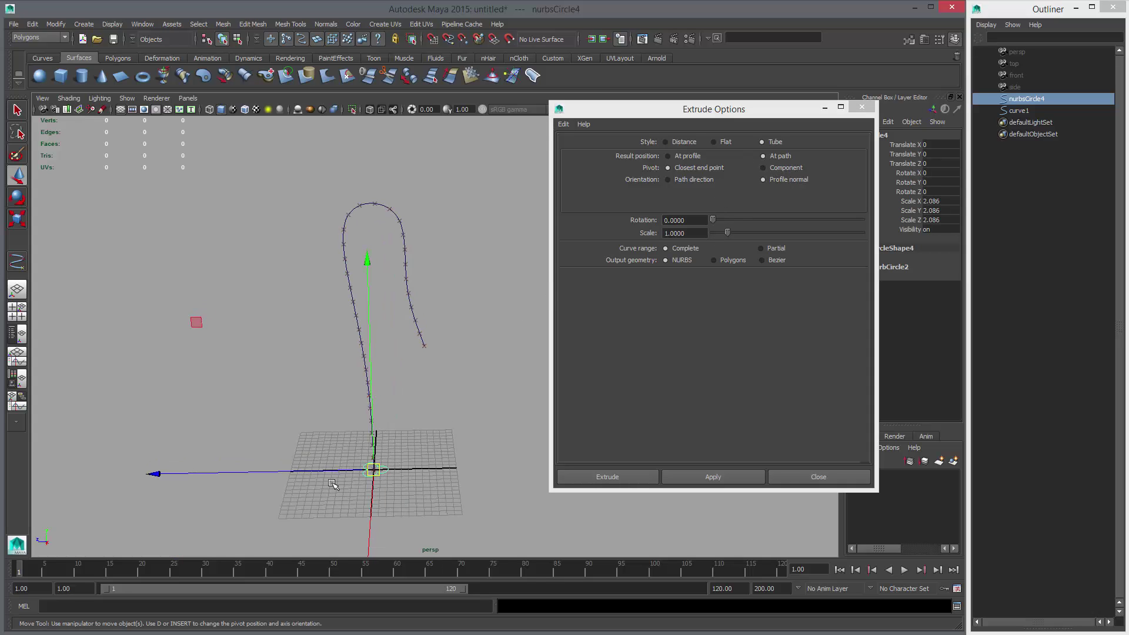
key(q)
shift+click(370, 403)
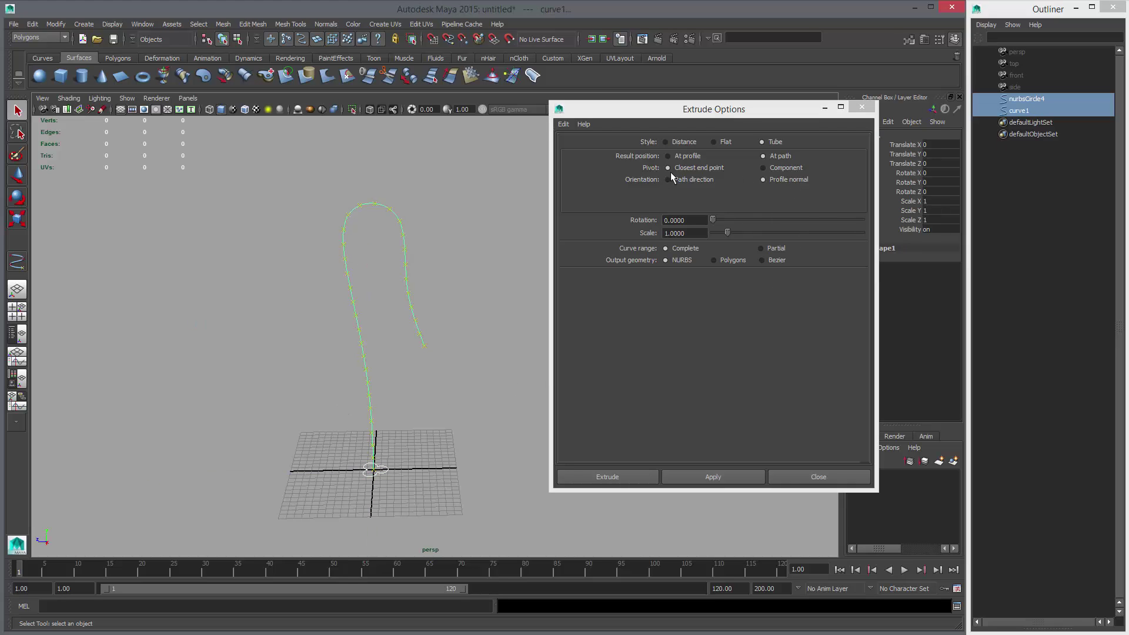
click(696, 474)
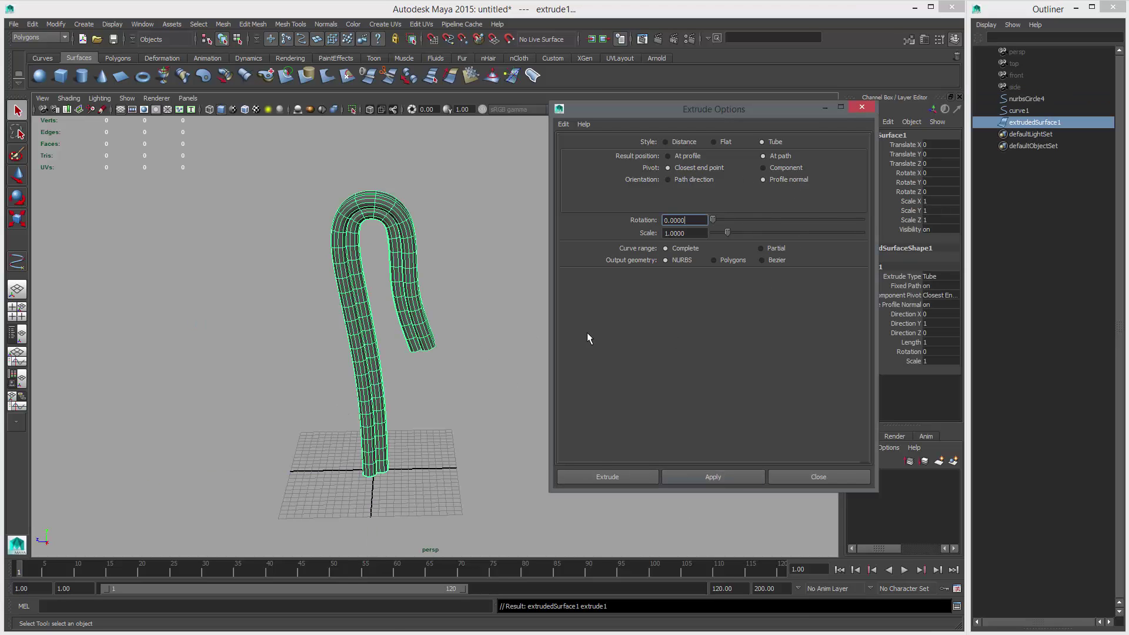
Twist the extruded tube into a rope by setting its extrude Rotation to 2000
alt+middle_drag(469, 353, 440, 369)
alt+right_drag(440, 370, 458, 410)
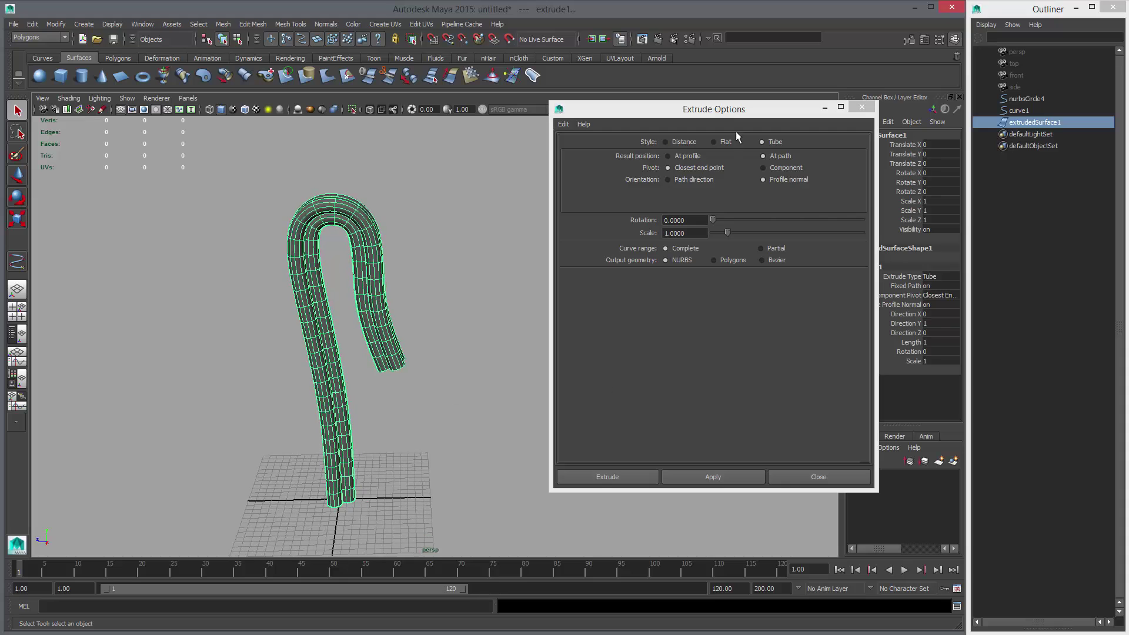
drag(718, 108, 636, 108)
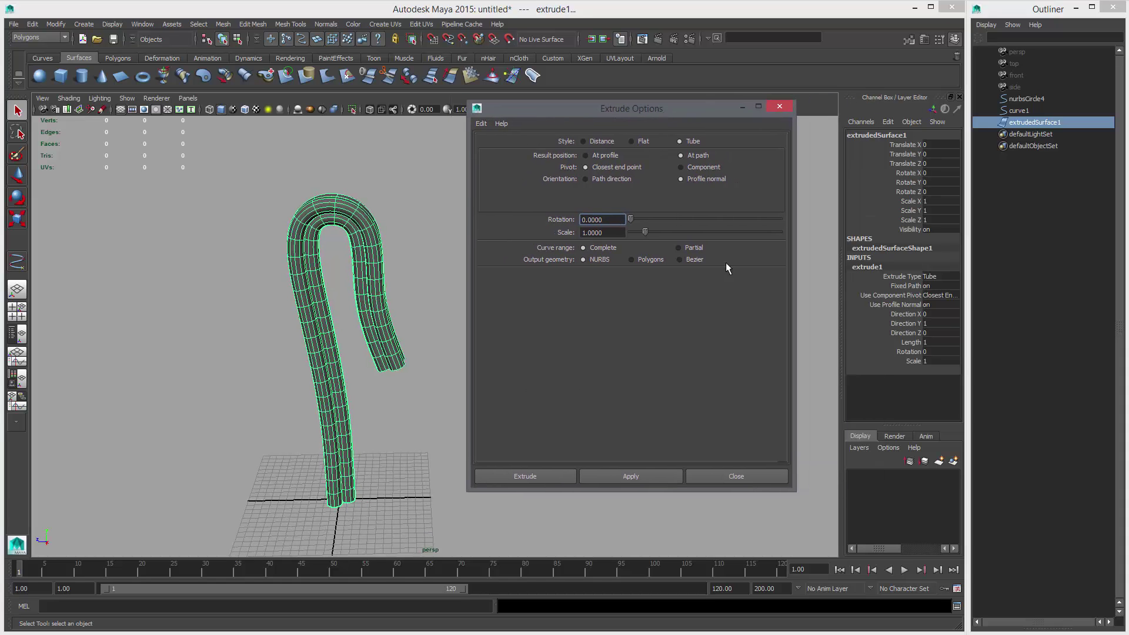
click(911, 352)
middle_drag(265, 370, 675, 382)
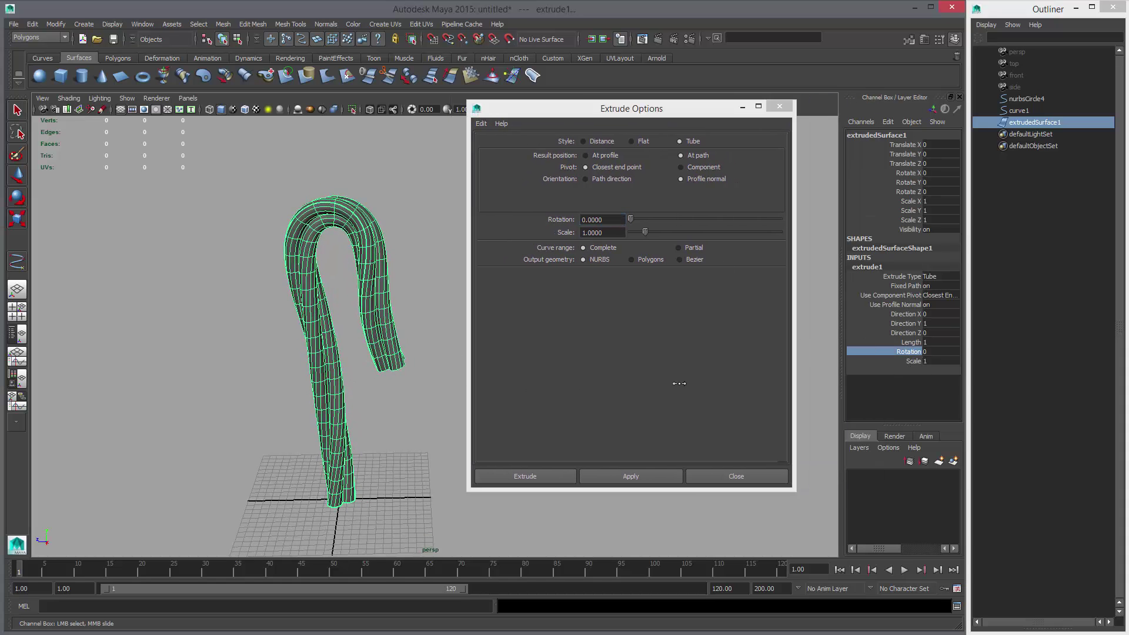
click(929, 351)
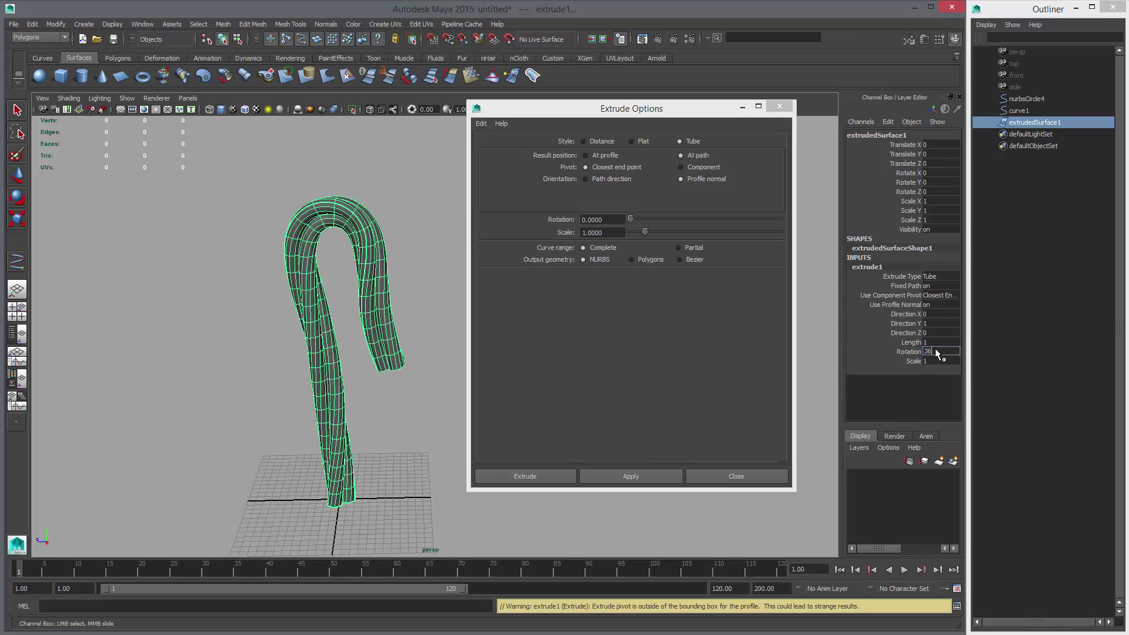
key(Return)
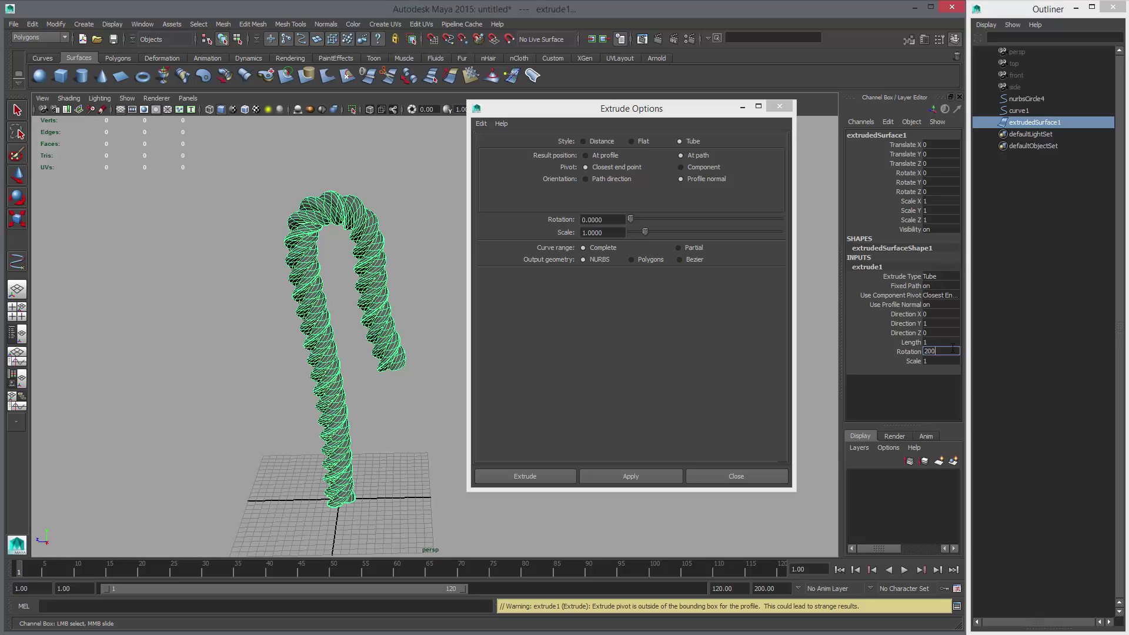
text(0)
key(Return)
Deselect the surface and examine the twisted rope in shaded display from several angles, including its open ends
click(462, 334)
mouse_move(391, 347)
alt+mouse_down()
mouse_move(389, 294)
mouse_move(374, 331)
mouse_move(413, 322)
mouse_move(441, 353)
mouse_move(429, 376)
mouse_move(245, 356)
alt+mouse_up()
key(4)
key(5)
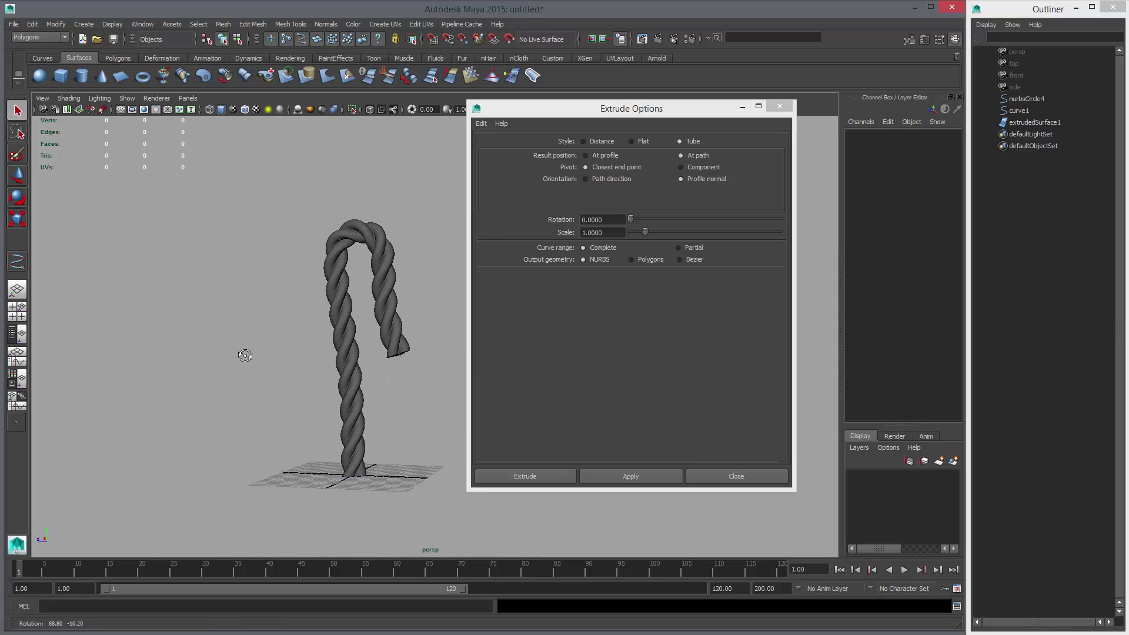
drag(583, 108, 675, 114)
alt+drag(436, 353, 403, 257)
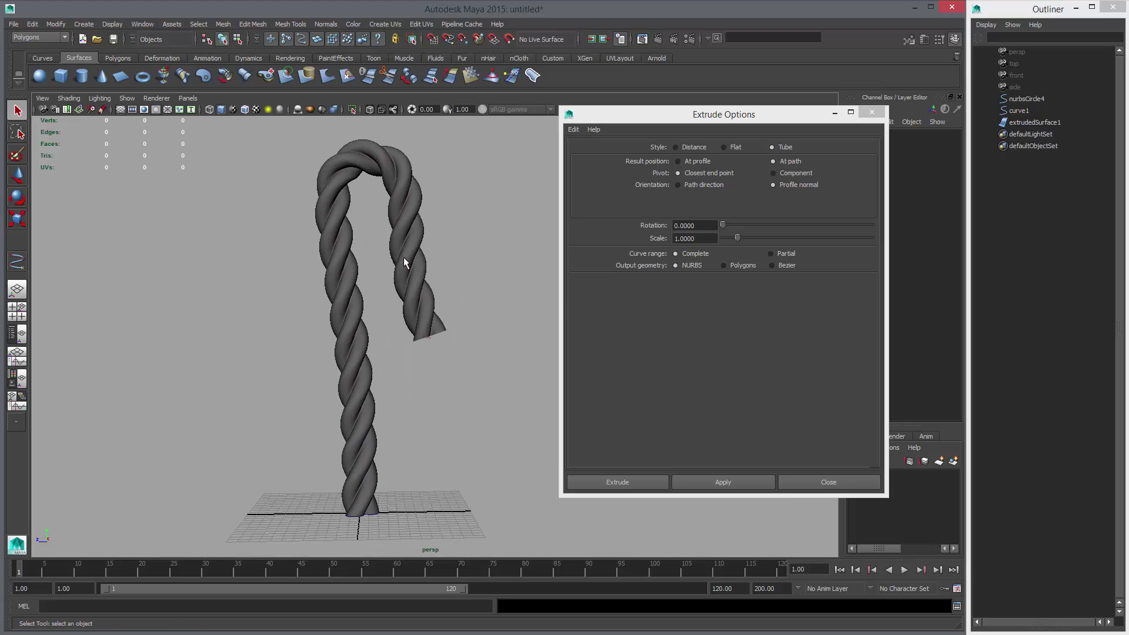
alt+drag(457, 358, 436, 327)
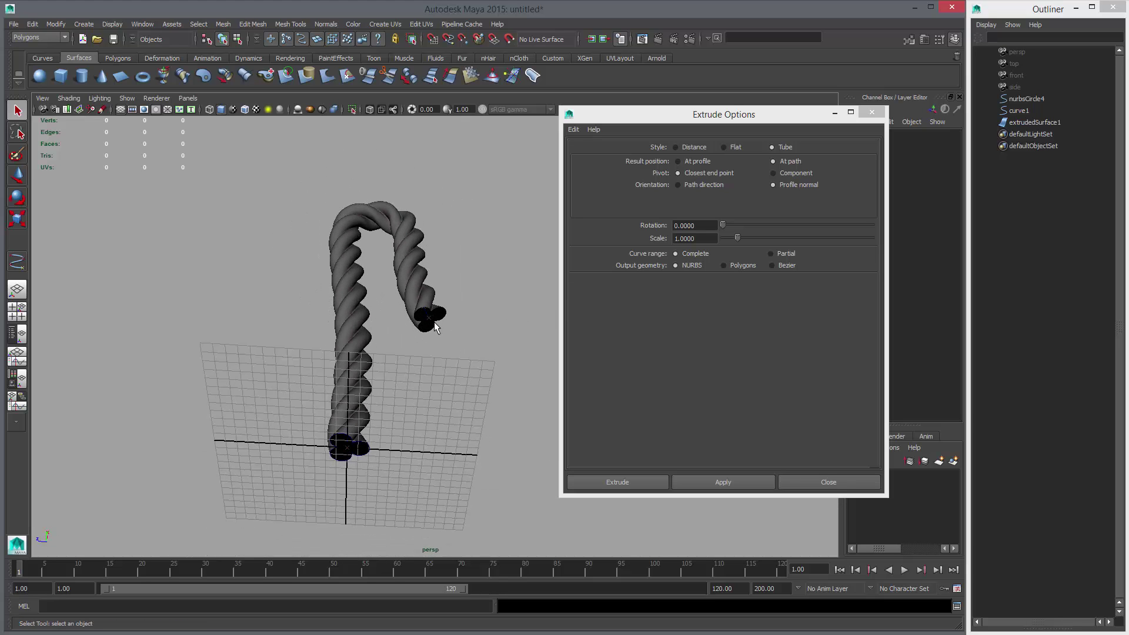
Show the path curve's control vertices in wireframe, select one on the long side, and adjust the soft-selection falloff radius to 18.64
click(429, 317)
right_drag(429, 317, 398, 318)
alt+drag(398, 318, 359, 334)
key(4)
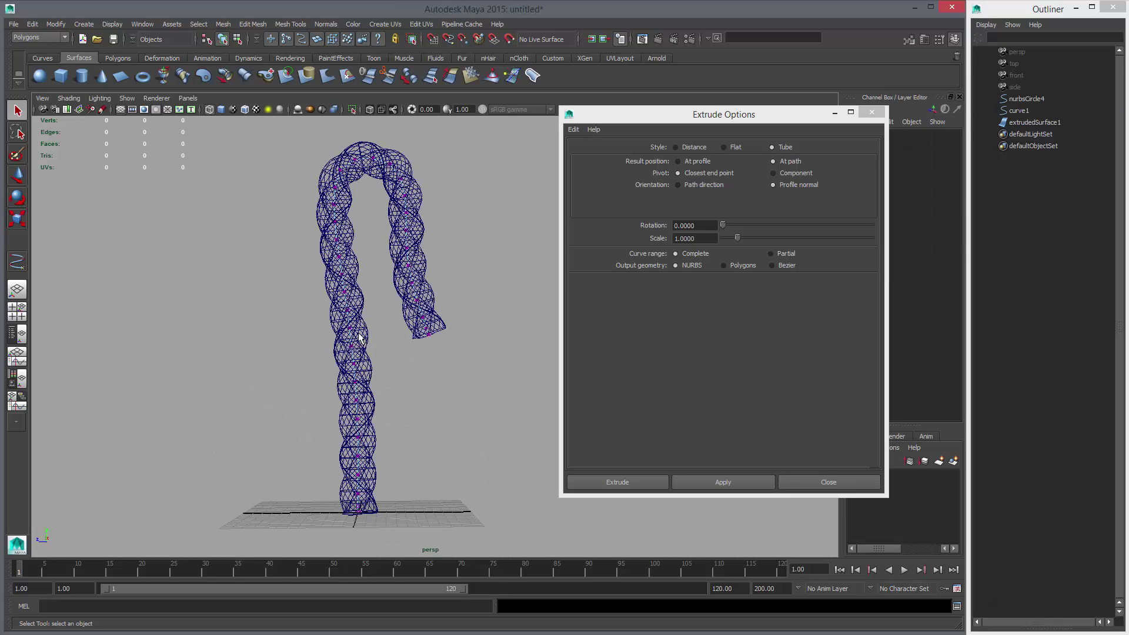
drag(285, 232, 360, 259)
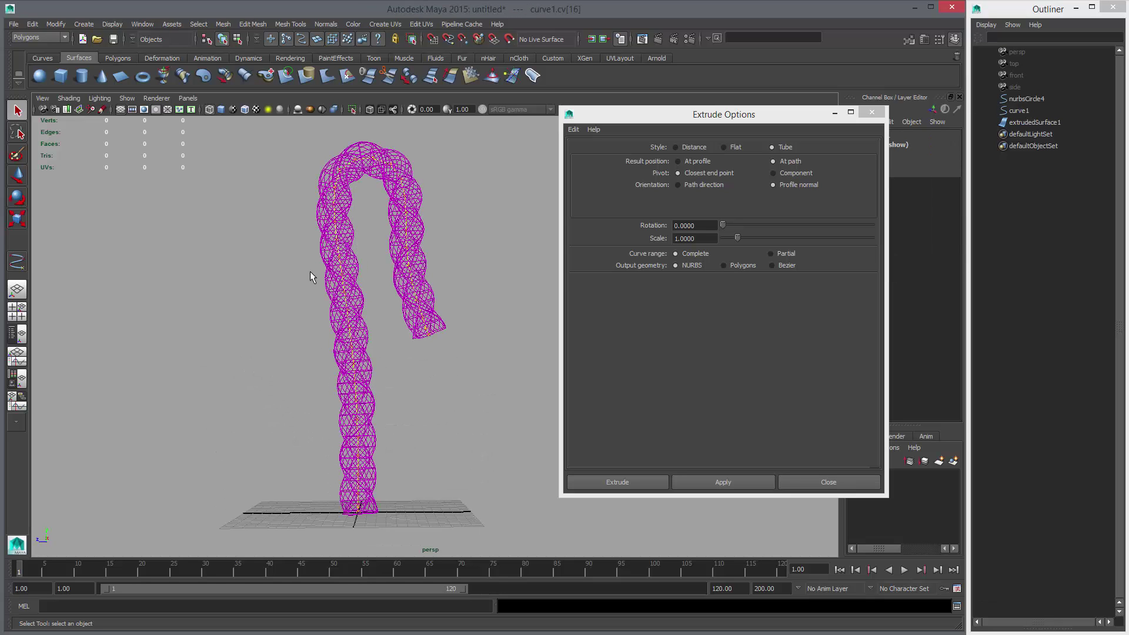
key(b)
drag(228, 277, 405, 289)
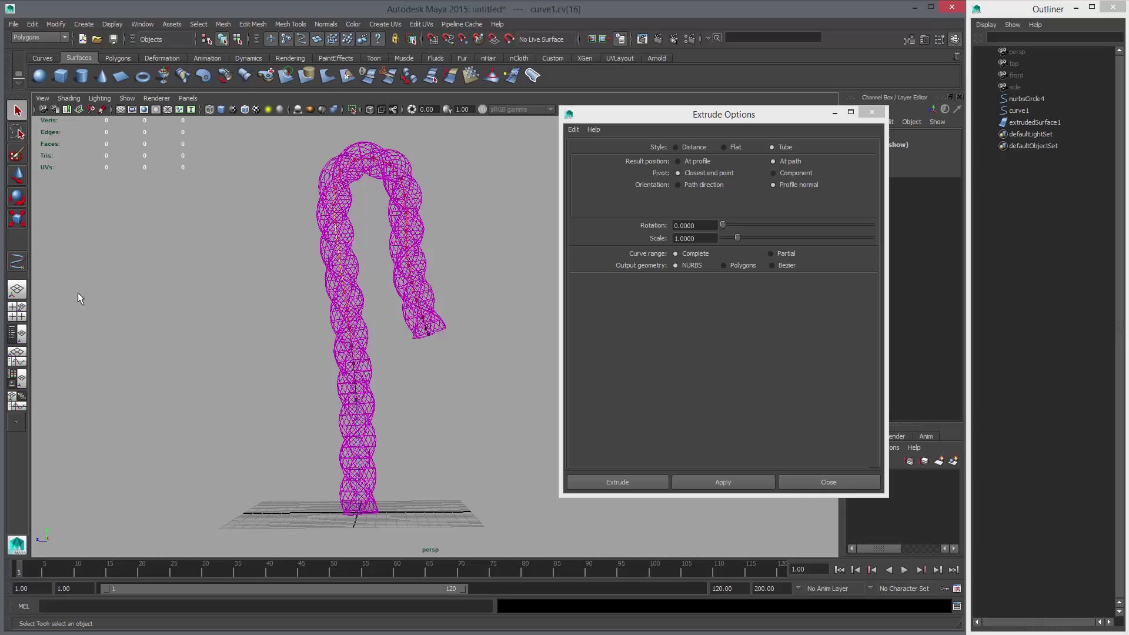
Set the Move tool's soft-selection Falloff mode to Surface
click(17, 175)
double_click(17, 175)
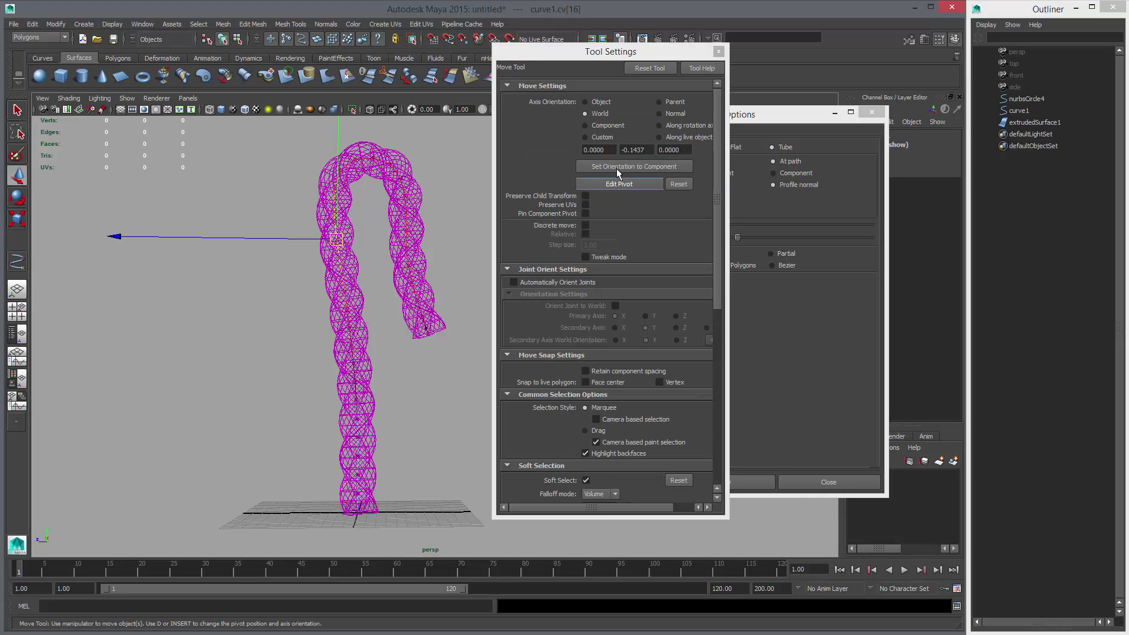
scroll(706, 294, down, 5)
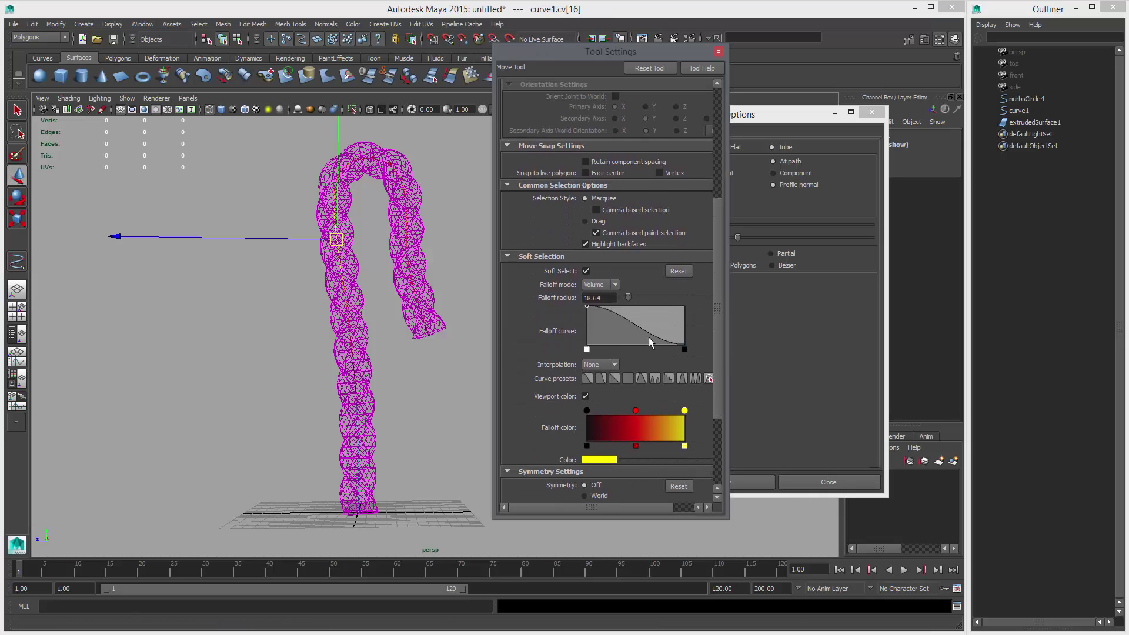
click(600, 285)
click(595, 300)
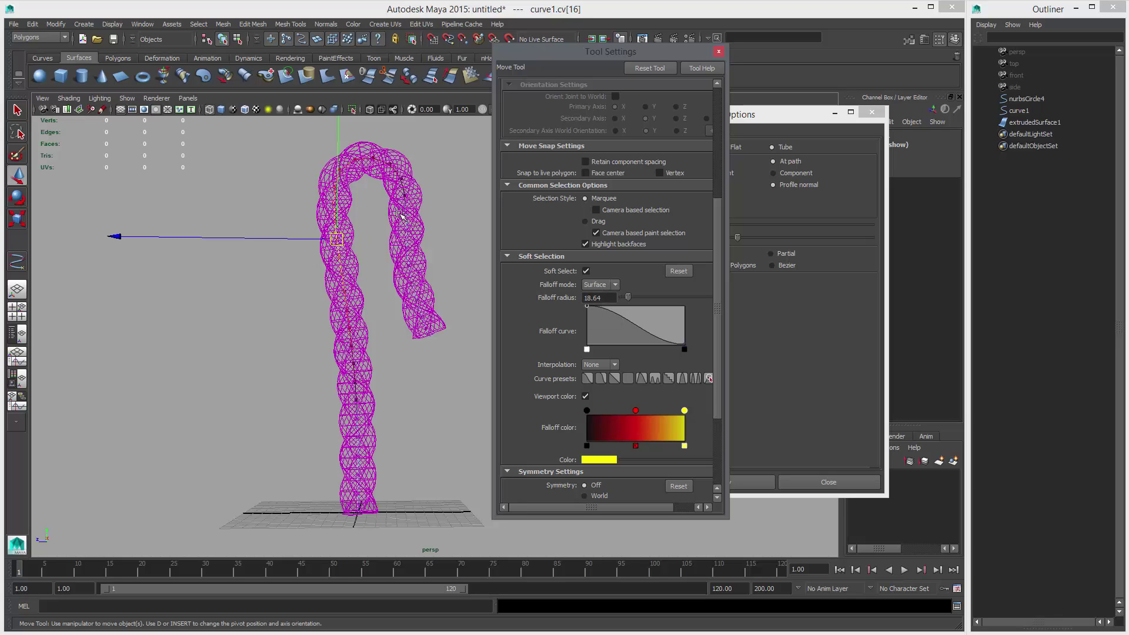
Pull the control vertices on the hook's long side and short side outward to widen the loop
middle_drag(409, 314, 347, 333)
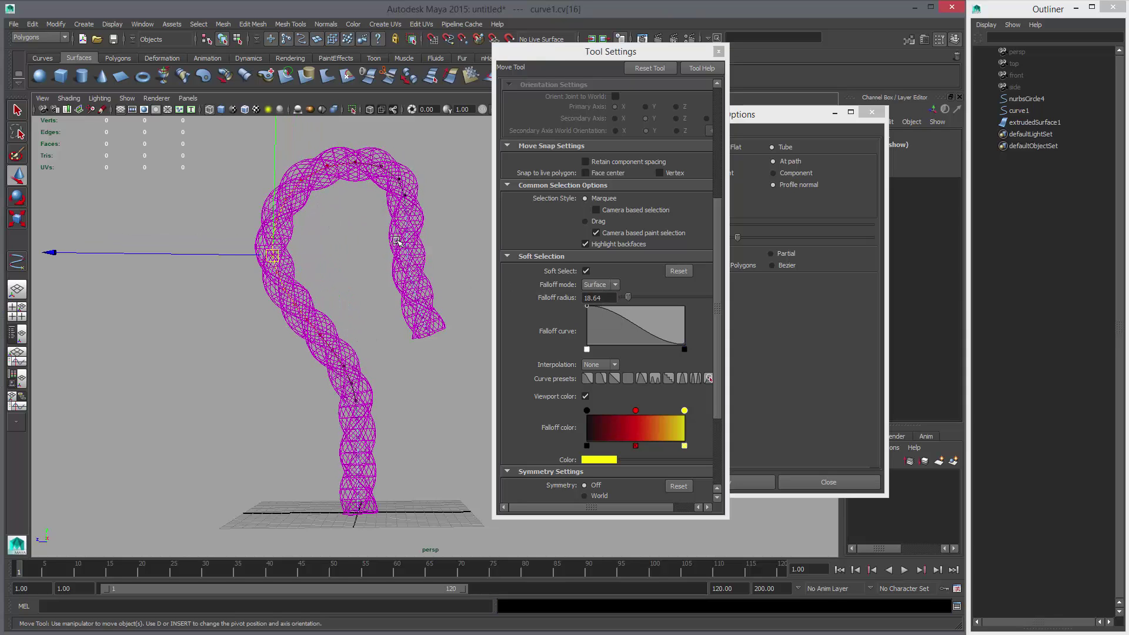
click(404, 239)
middle_drag(405, 239, 442, 230)
Try moving the control vertices in the path's lower section slightly sideways, and undo that move
drag(340, 356, 393, 407)
middle_drag(393, 407, 384, 410)
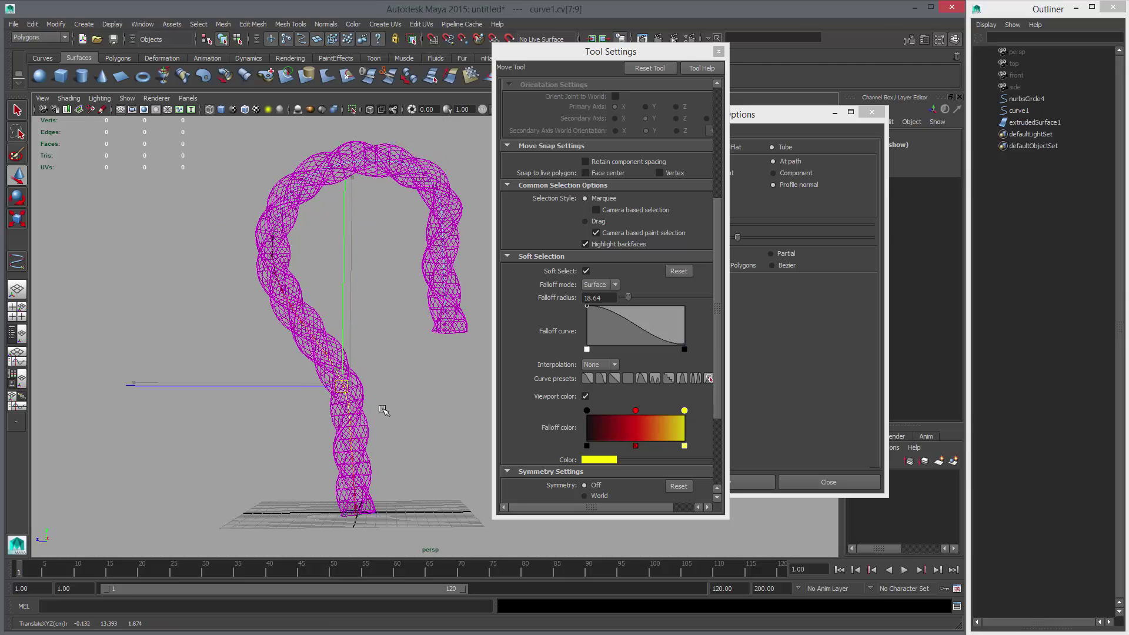
key(ctrl+z)
key(ctrl+z)
key(ctrl+z)
key(ctrl+z)
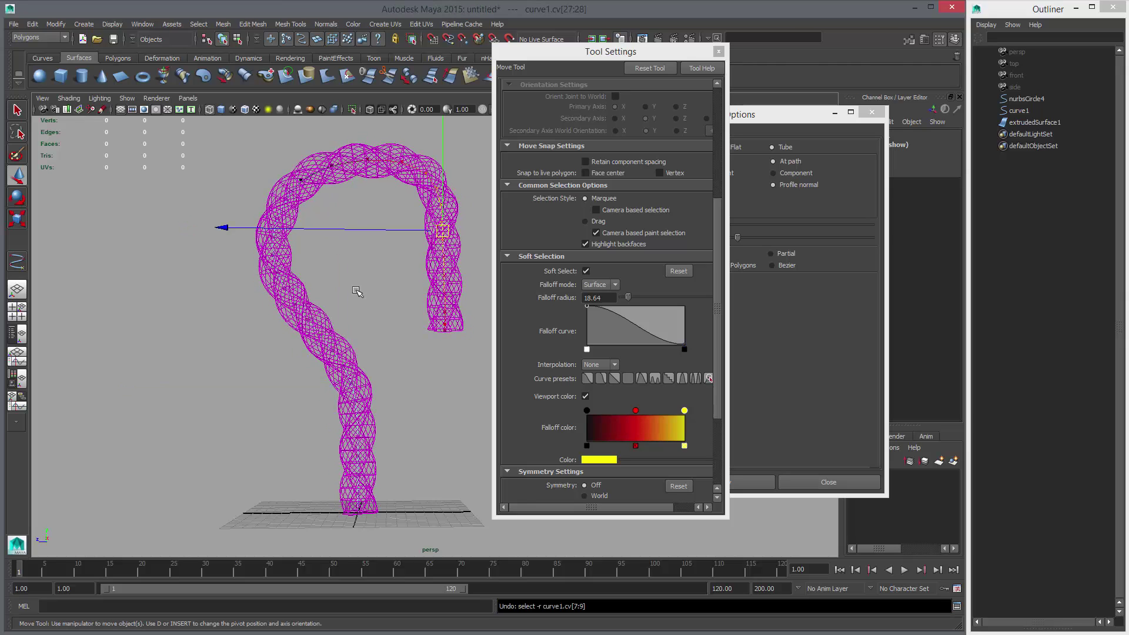
key(shift+z)
key(shift+z)
Move the control vertices at the top of the hook up and outward, and display the rope shaded
alt+middle_drag(410, 356, 389, 456)
drag(320, 241, 347, 303)
middle_drag(351, 307, 329, 285)
key(5)
alt+drag(358, 350, 374, 352)
alt+middle_drag(374, 353, 374, 345)
Fine-tune the control vertex near the path's free end, and close the Move tool settings and the extrude options
key(ctrl+z)
key(ctrl+z)
key(ctrl+z)
key(ctrl+z)
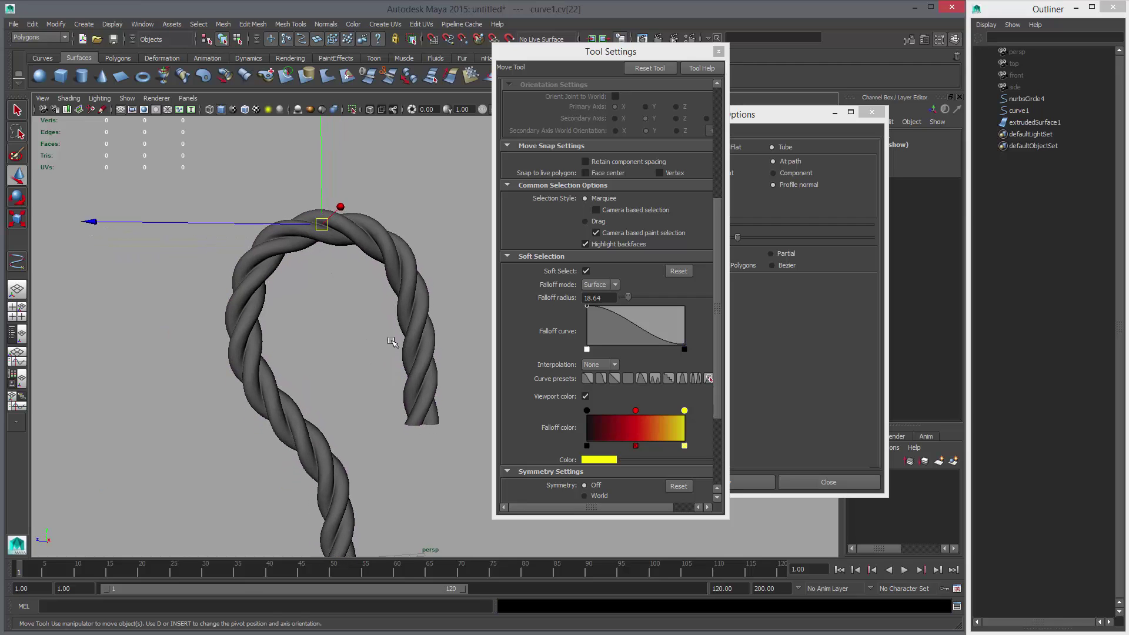
key(ctrl+z)
key(ctrl+z)
key(ctrl+z)
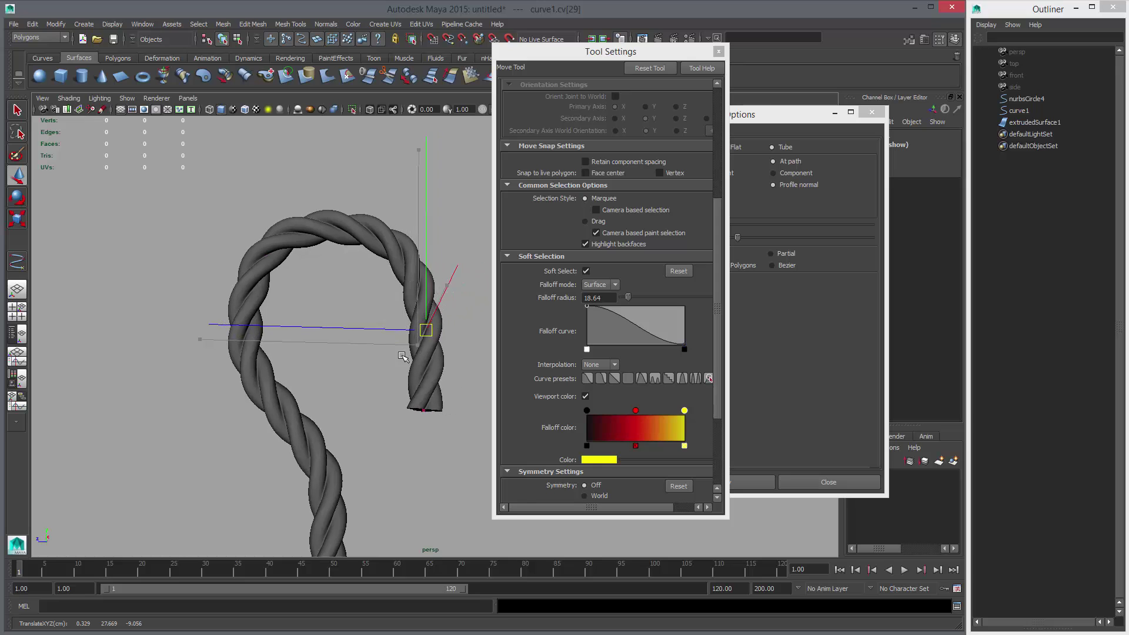
click(718, 51)
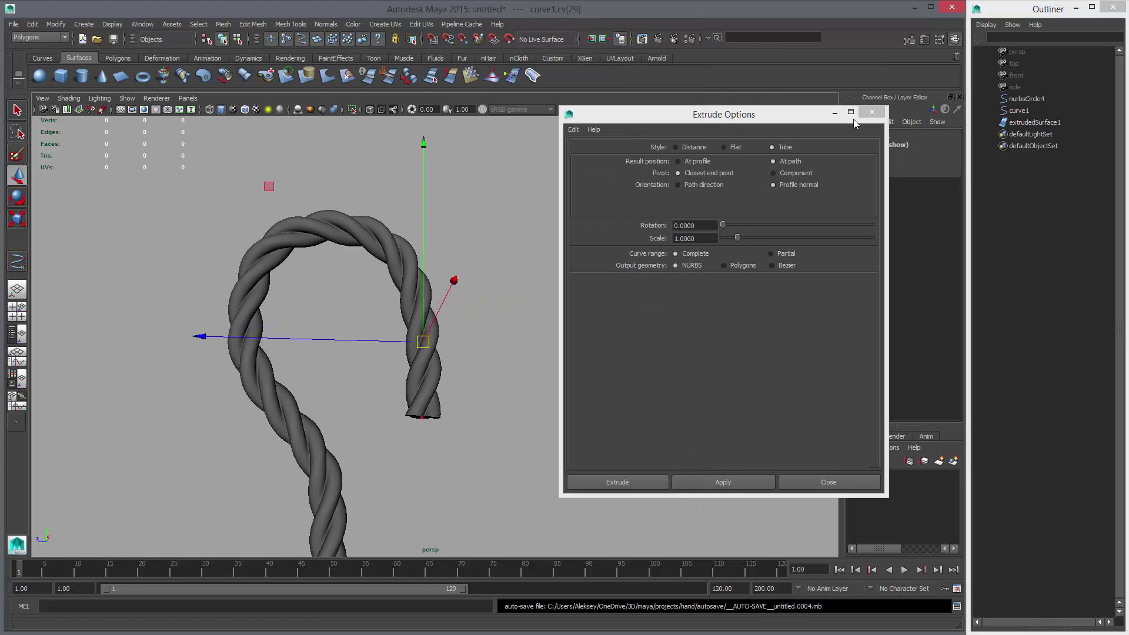
click(871, 112)
Select the twisted rope surface and delete it, keeping the profile and the reshaped path curve
alt+drag(561, 255, 582, 277)
alt+middle_drag(417, 392, 524, 292)
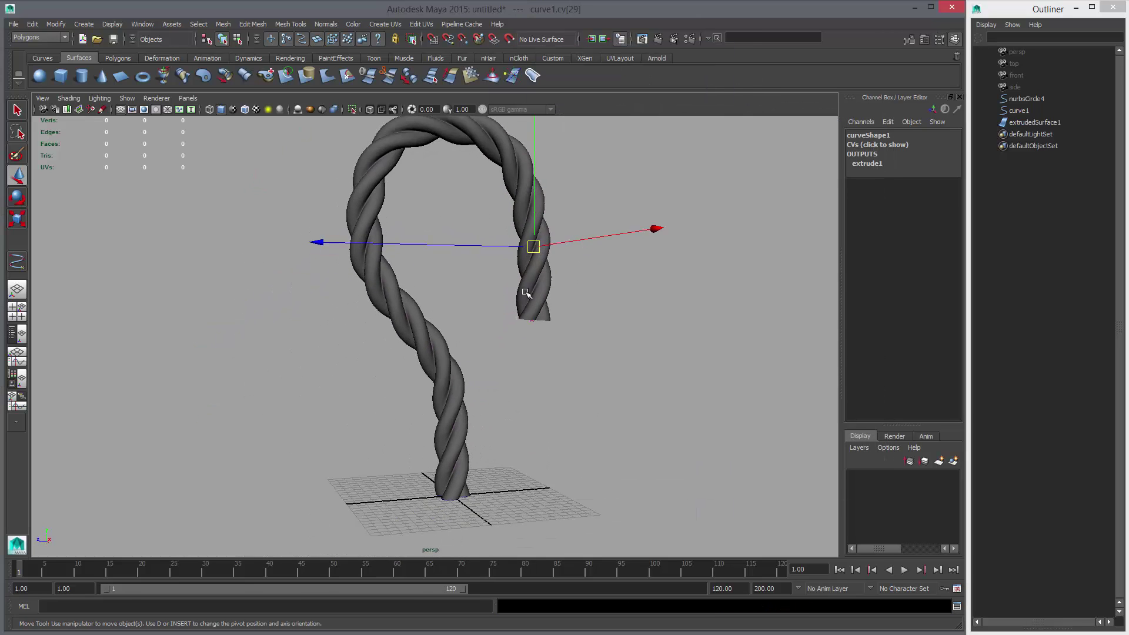
click(524, 292)
alt+middle_drag(627, 272, 619, 297)
alt+drag(501, 233, 562, 269)
key(ctrl+z)
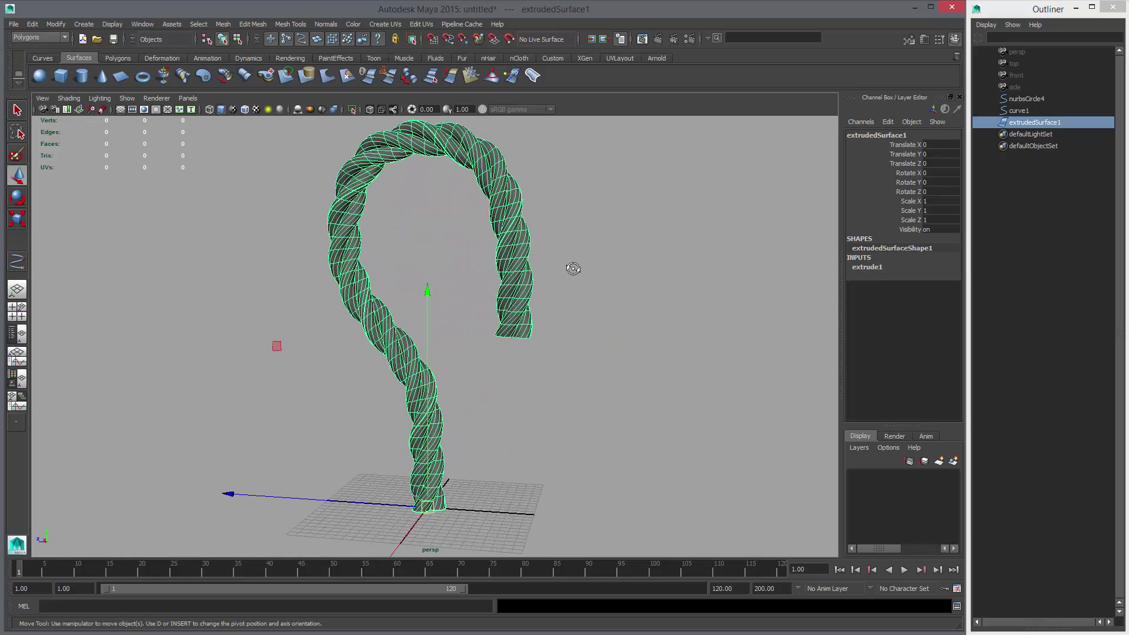
key(ctrl+z)
Select the three-lobed profile followed by the reshaped path curve
click(437, 509)
key(q)
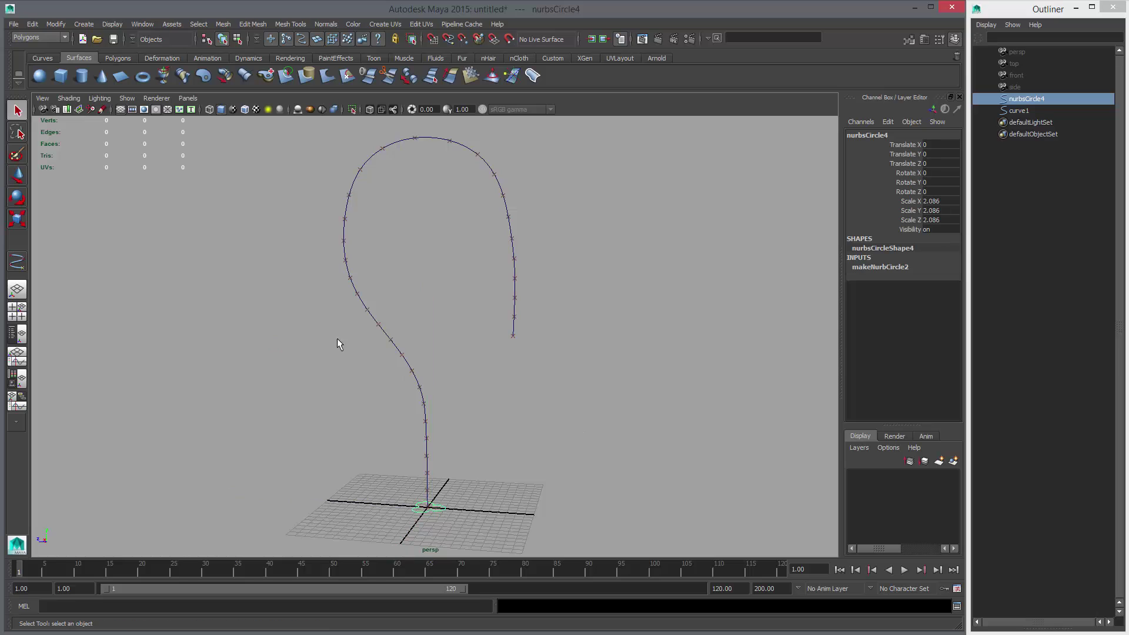
shift+click(340, 272)
alt+drag(411, 283, 468, 282)
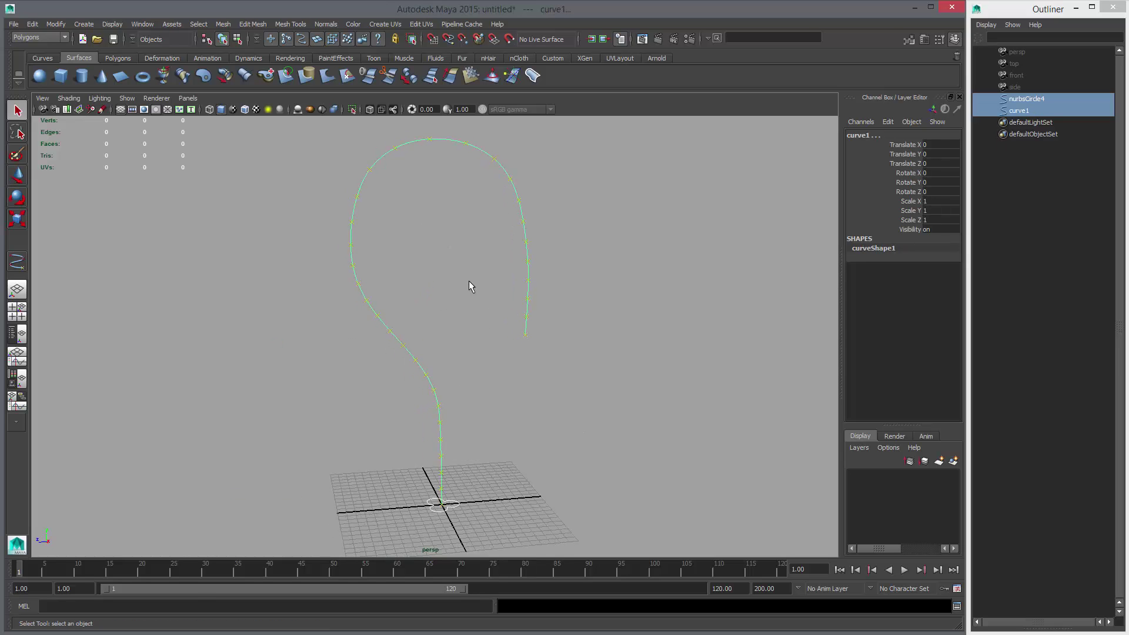
Set the Extrude output geometry to Polygons with Type Quads and Tessellation method General
click(225, 76)
key(ctrl+z)
double_click(225, 76)
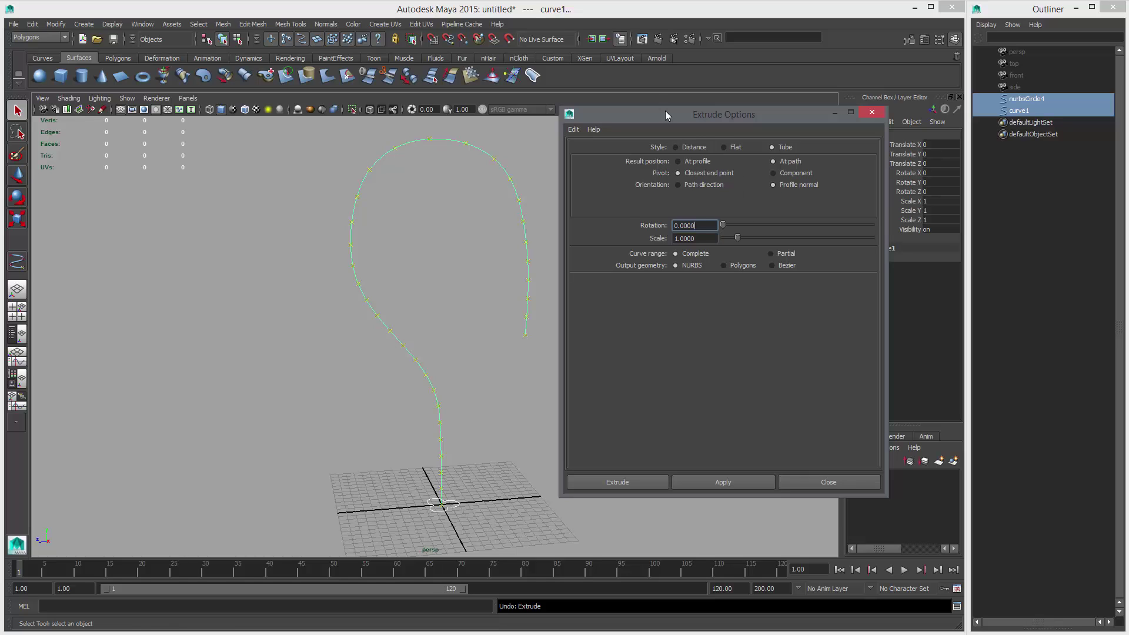
drag(665, 111, 638, 76)
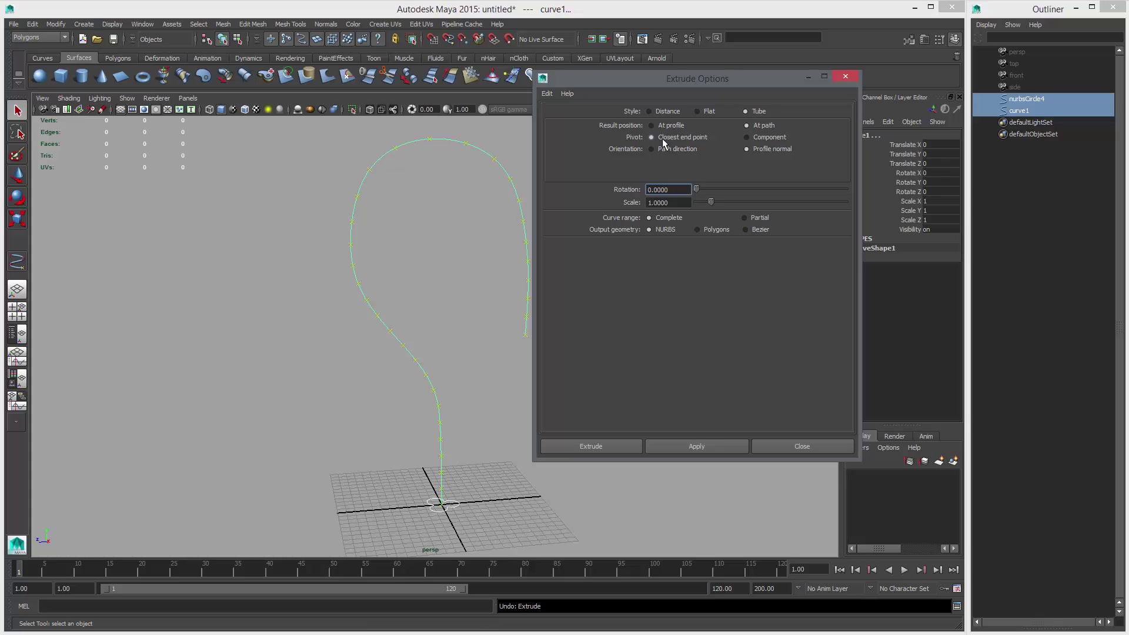
click(714, 229)
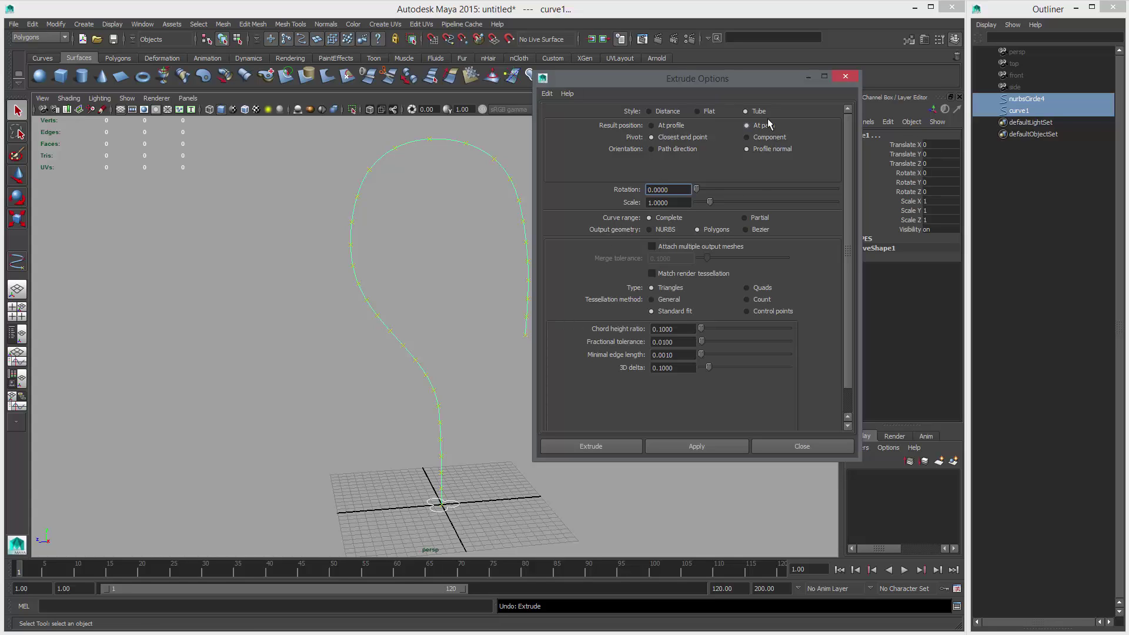
drag(745, 72, 748, 33)
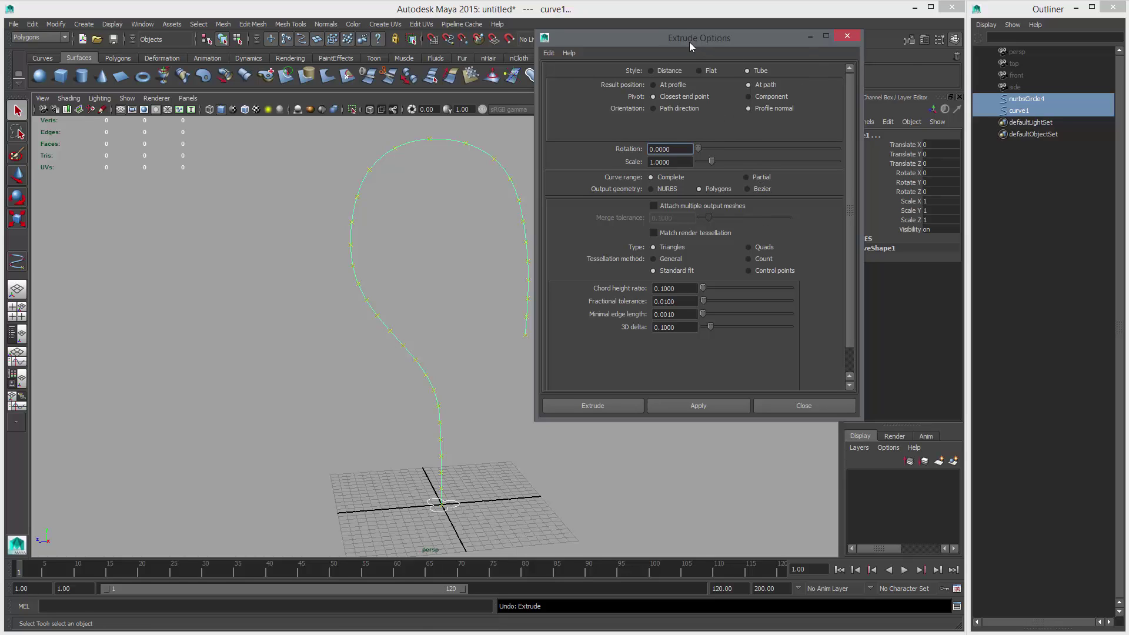
drag(690, 43, 728, 38)
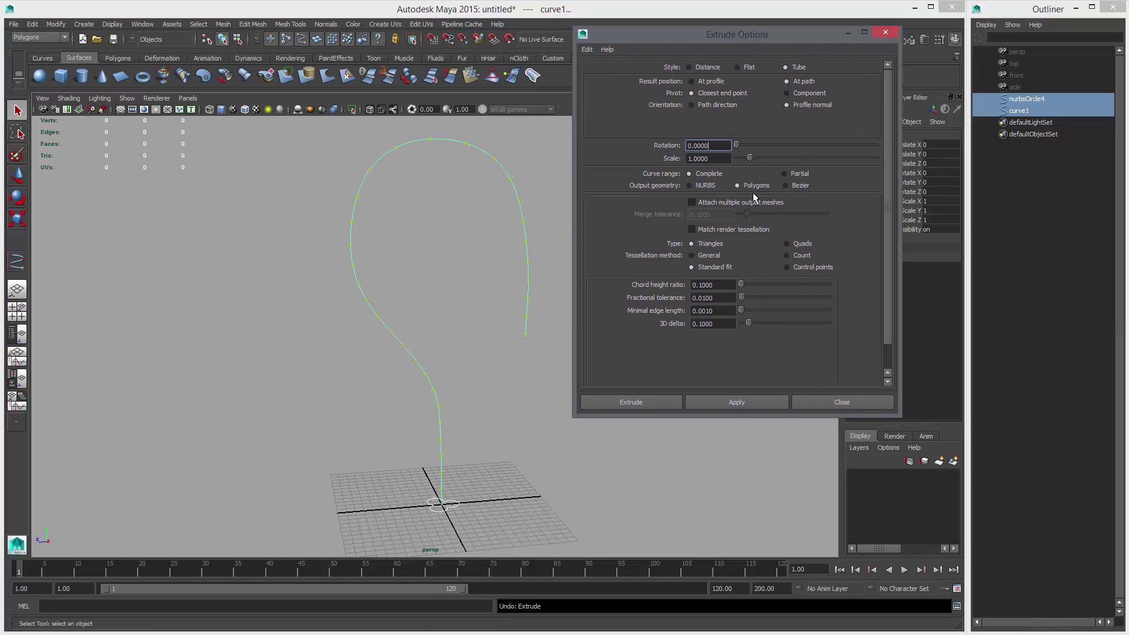
click(707, 256)
Examine the U type and V type tessellation choices against the profile and path curve
alt+middle_drag(440, 276, 355, 254)
alt+right_drag(355, 254, 417, 284)
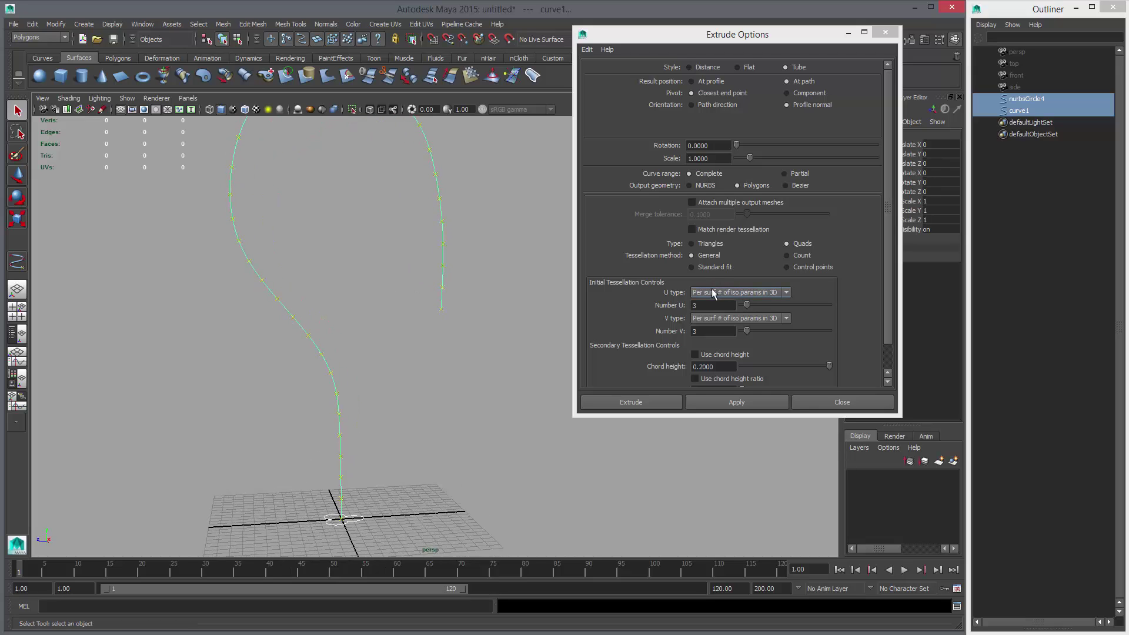
alt+drag(461, 298, 529, 350)
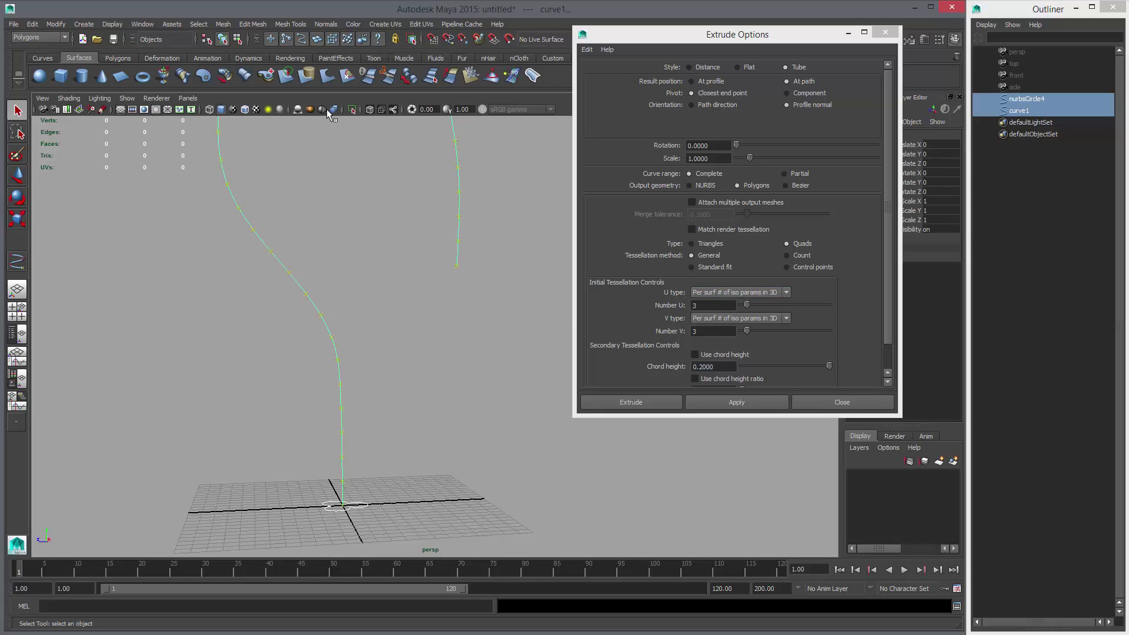
click(713, 294)
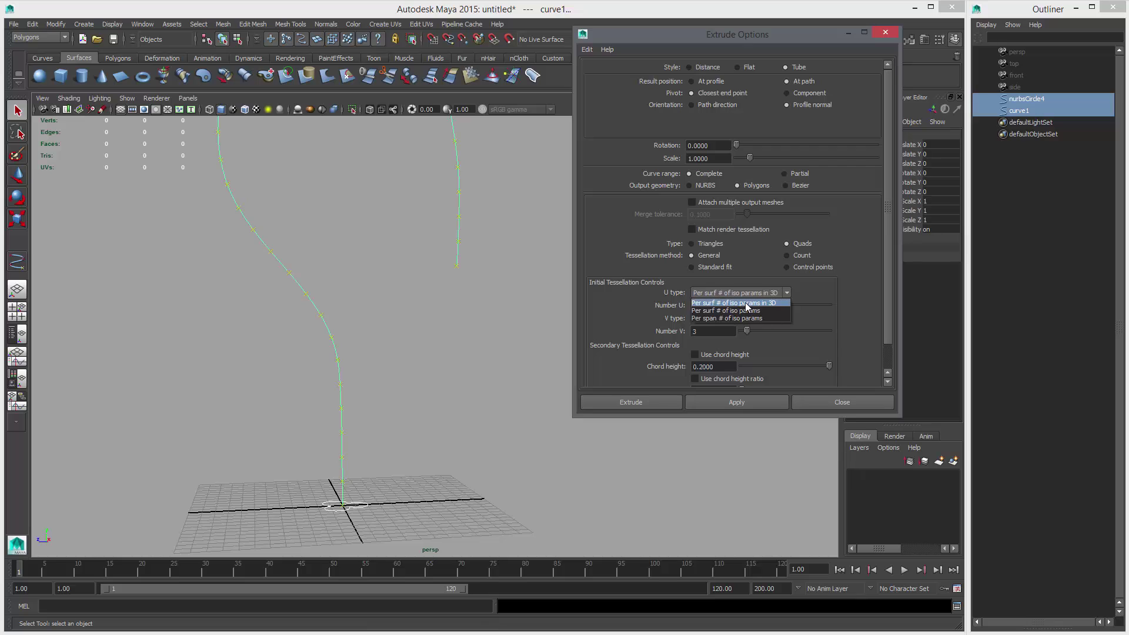
click(852, 336)
click(778, 318)
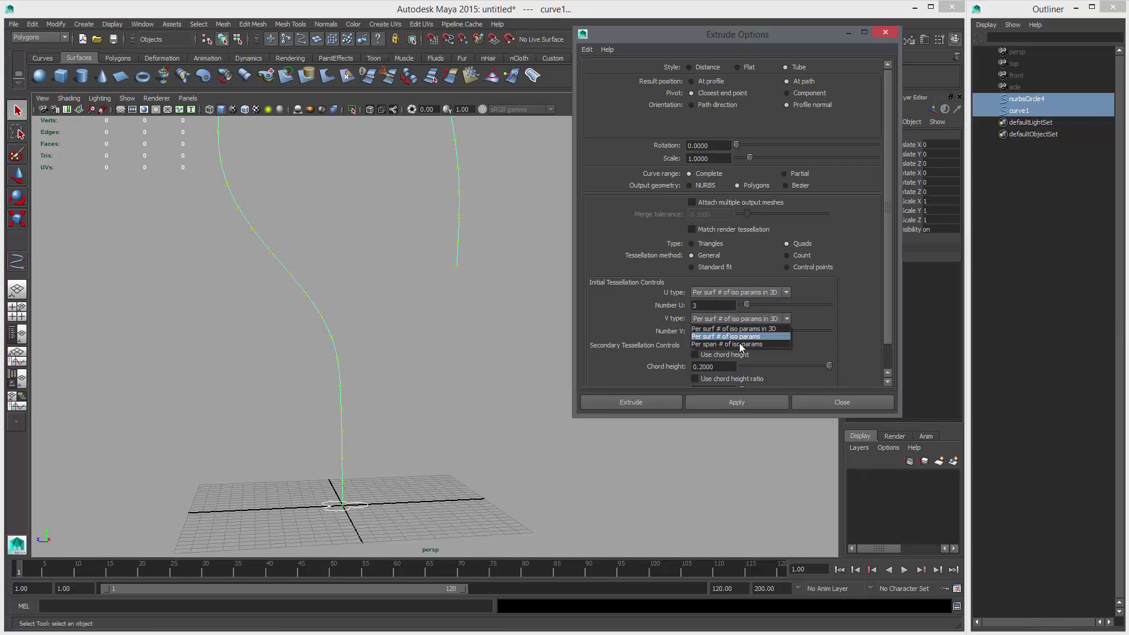
click(652, 308)
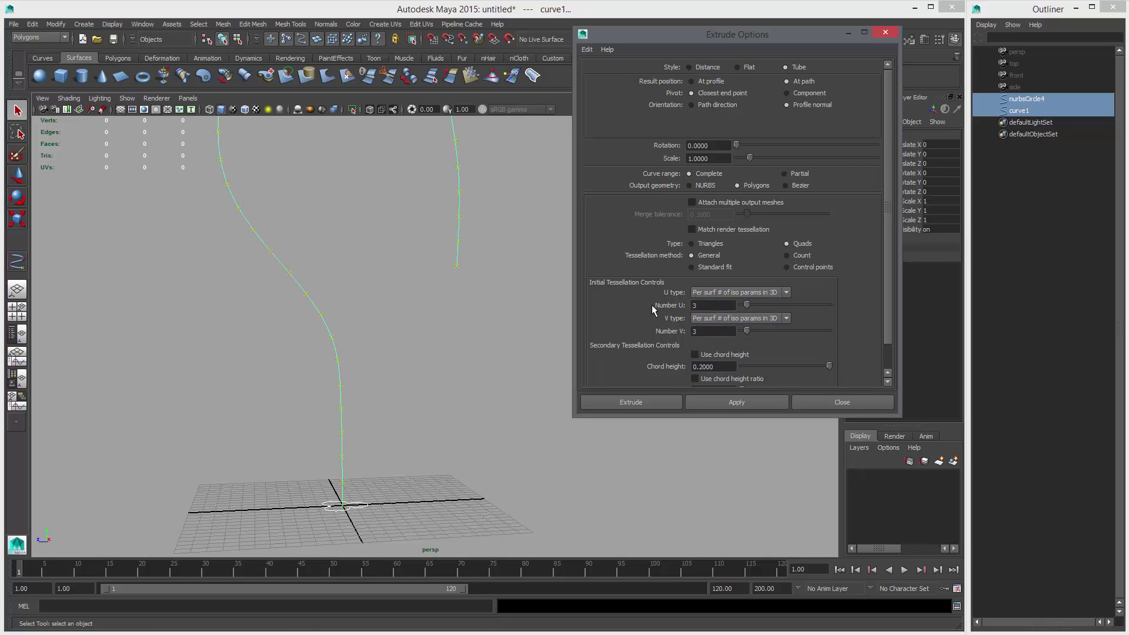
click(716, 293)
click(716, 294)
mouse_move(471, 349)
alt+middle_down()
mouse_move(417, 340)
mouse_move(456, 345)
alt+middle_up()
alt+right_drag(455, 345, 494, 383)
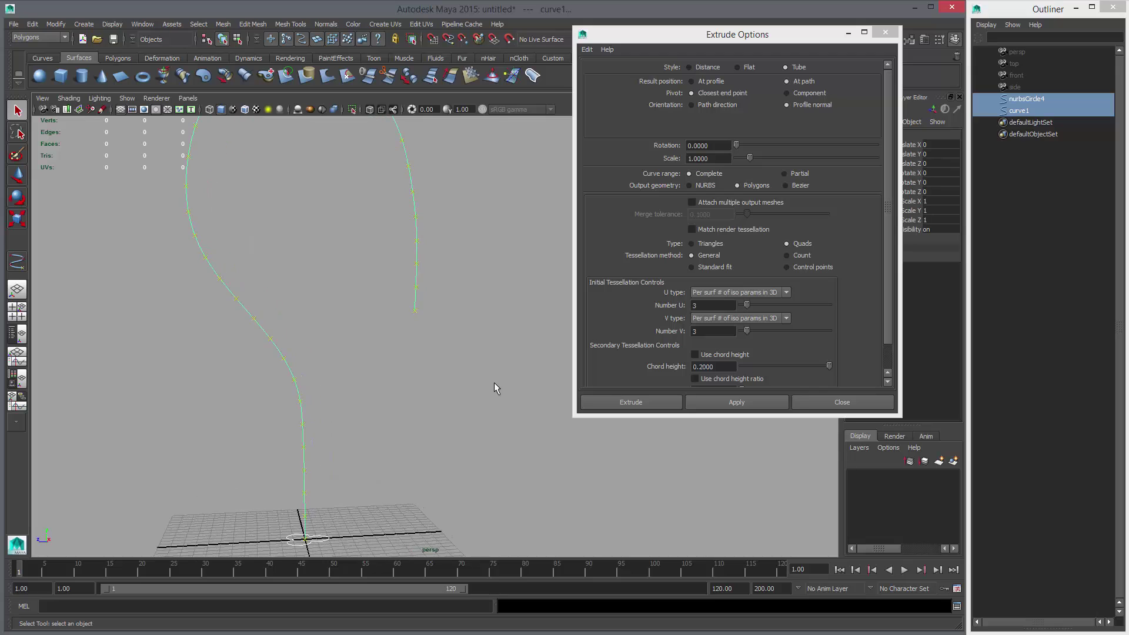
Set the Extrude tessellation's U type and V type to Per span # of iso params, with Number U and Number V at 1
alt+middle_drag(491, 361, 517, 330)
alt+right_drag(516, 330, 521, 369)
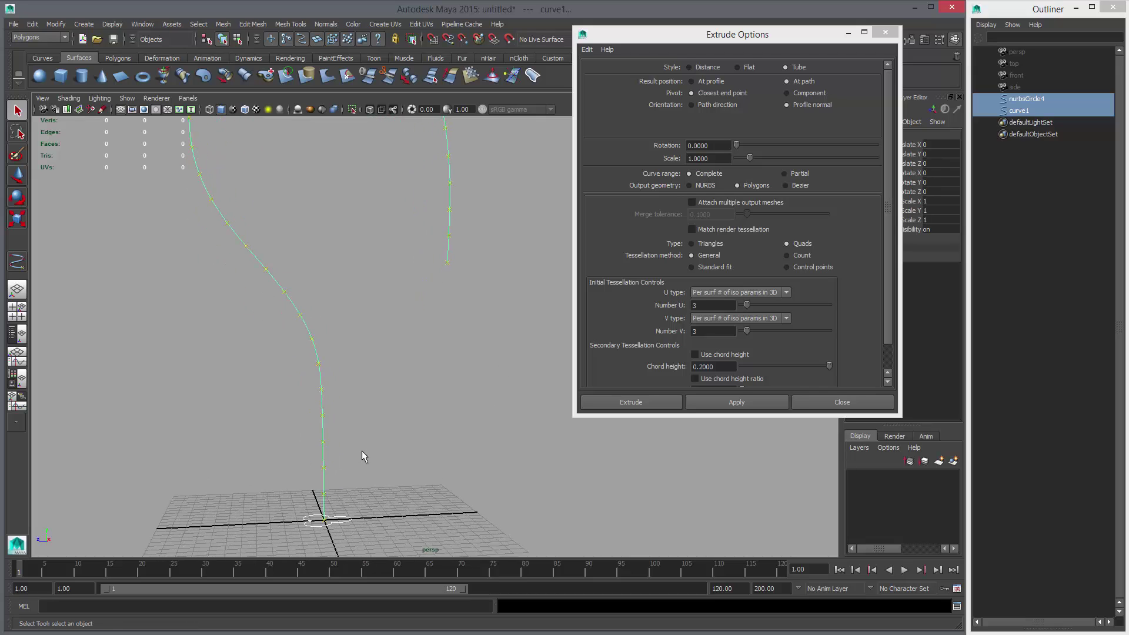
alt+drag(362, 457, 366, 506)
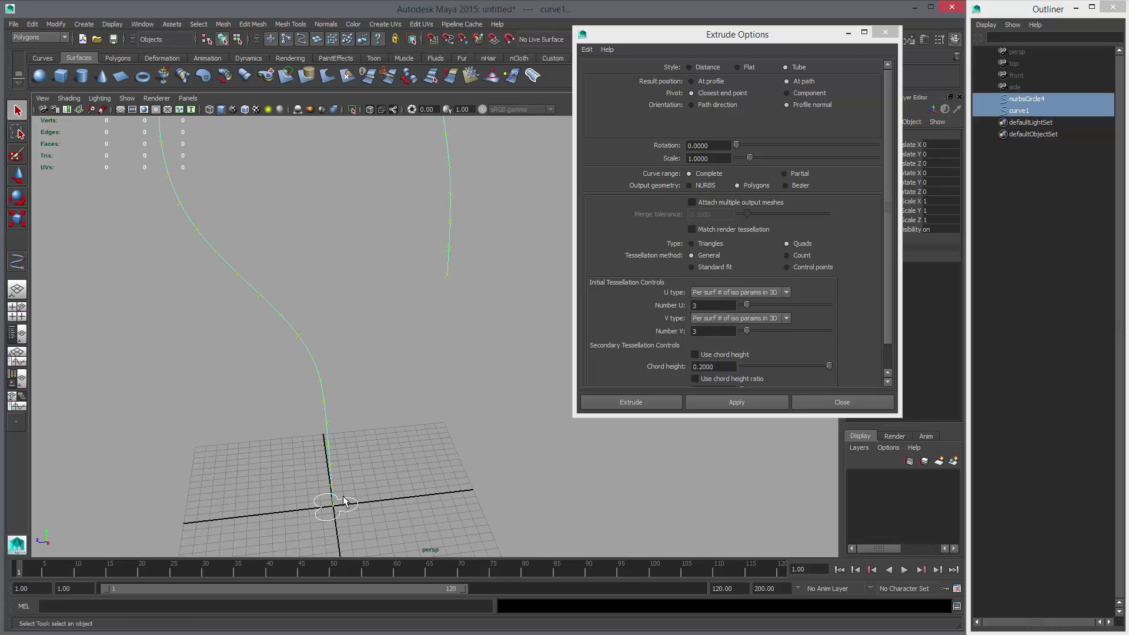
alt+drag(383, 512, 344, 474)
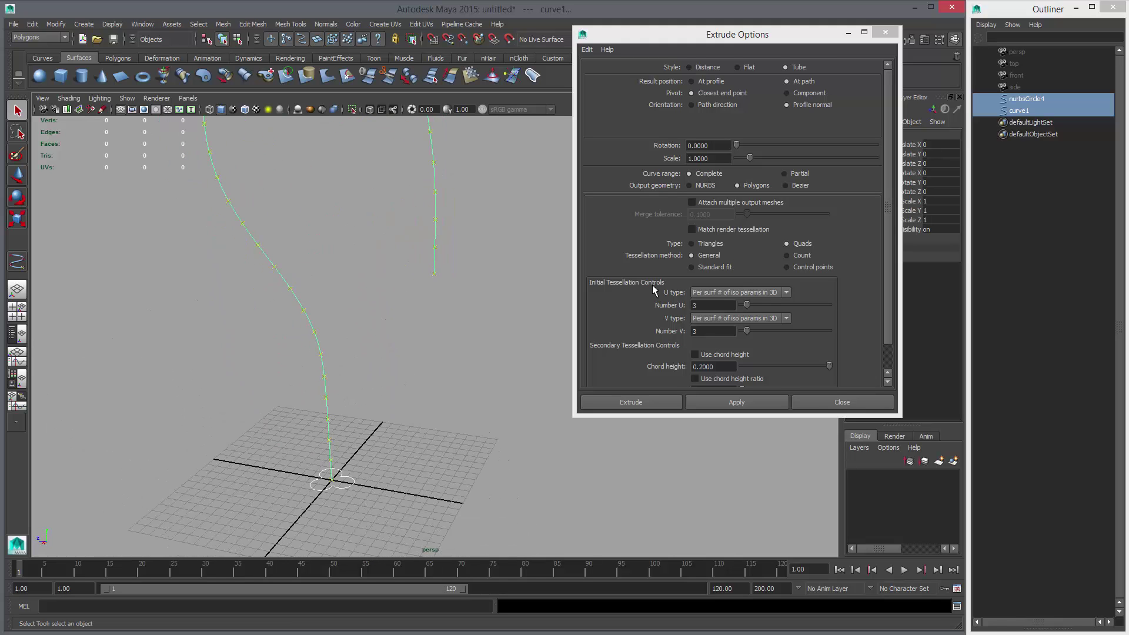
click(710, 293)
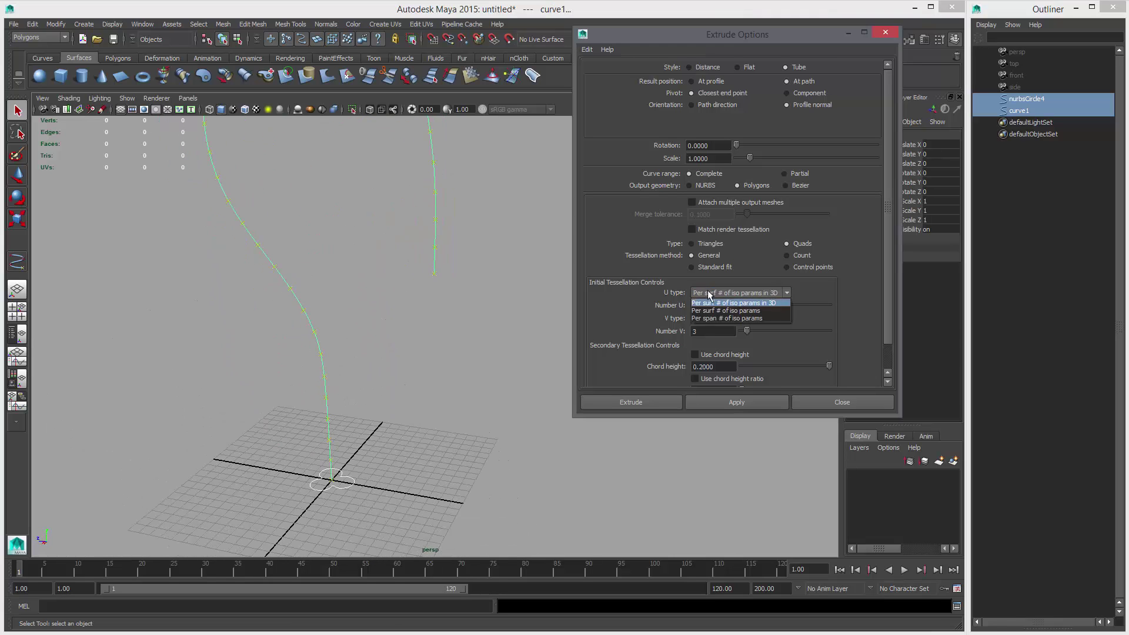
click(752, 320)
click(738, 318)
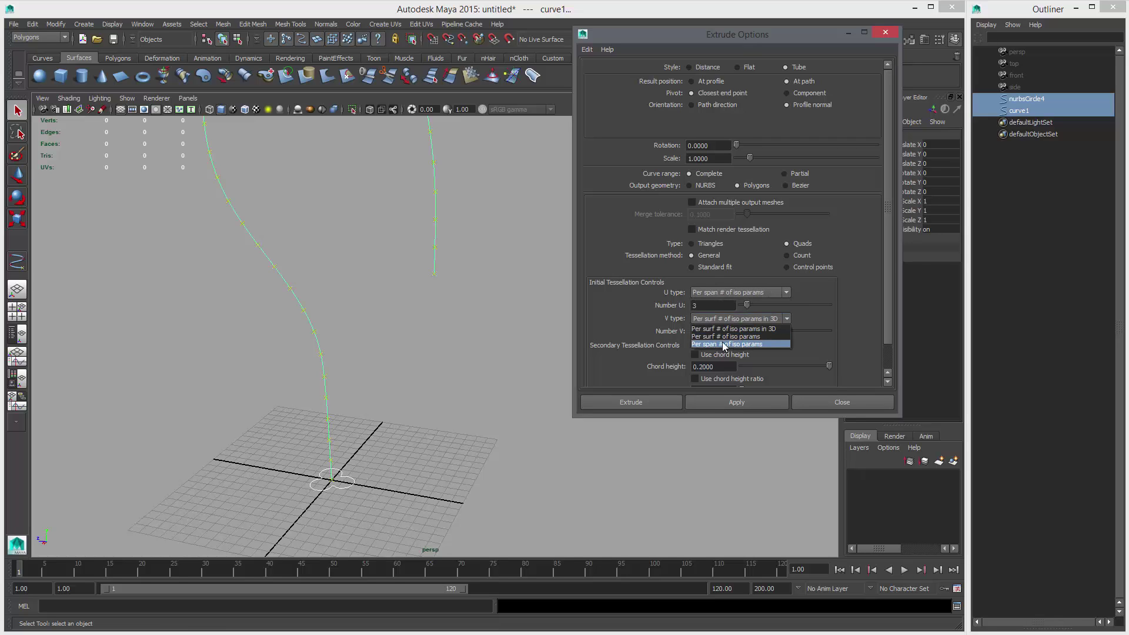
click(724, 344)
double_click(715, 308)
text(1)
click(685, 332)
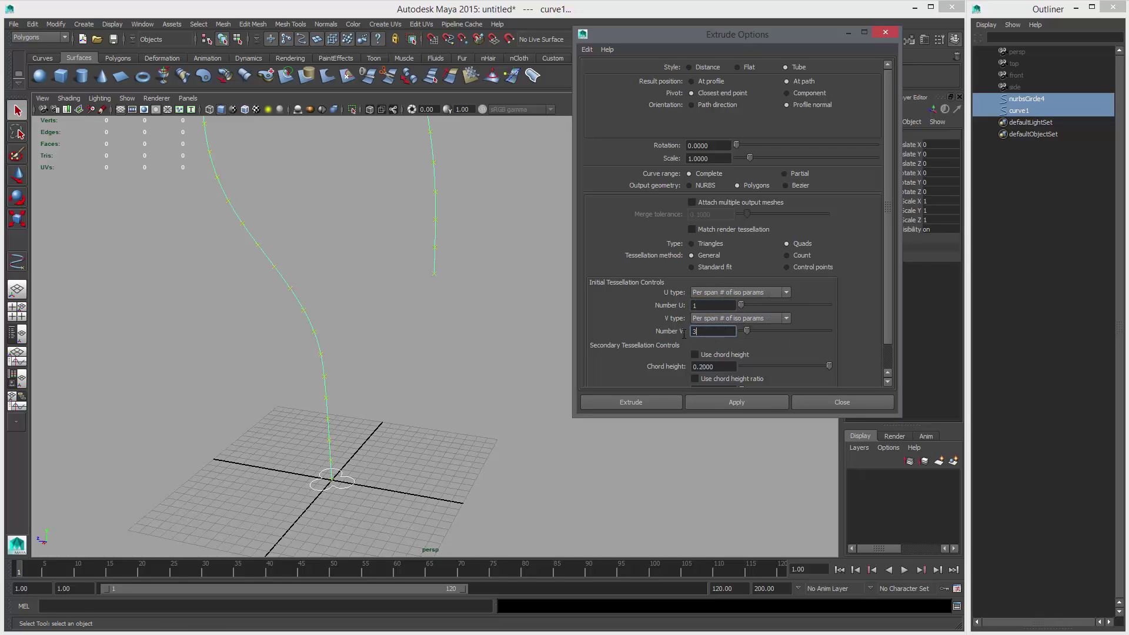
Extrude the three-lobed profile along the path curve as a quad polygon tube and close the Extrude options
alt+middle_drag(396, 333, 403, 362)
alt+right_drag(404, 362, 338, 336)
alt+middle_drag(338, 336, 349, 327)
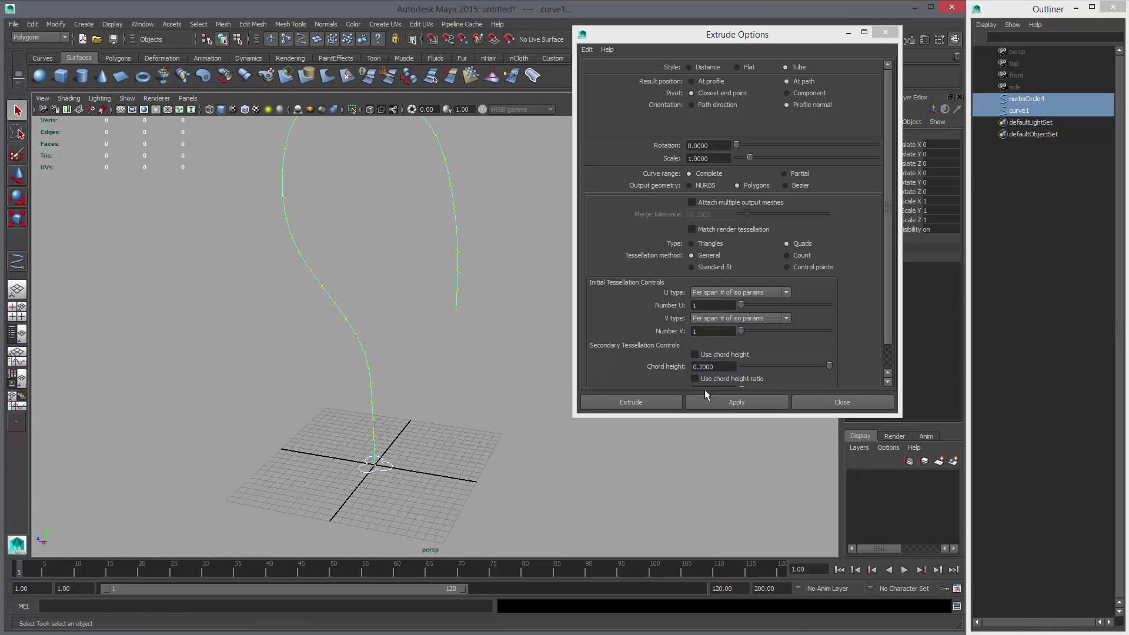
click(740, 404)
click(825, 399)
alt+drag(554, 380, 635, 388)
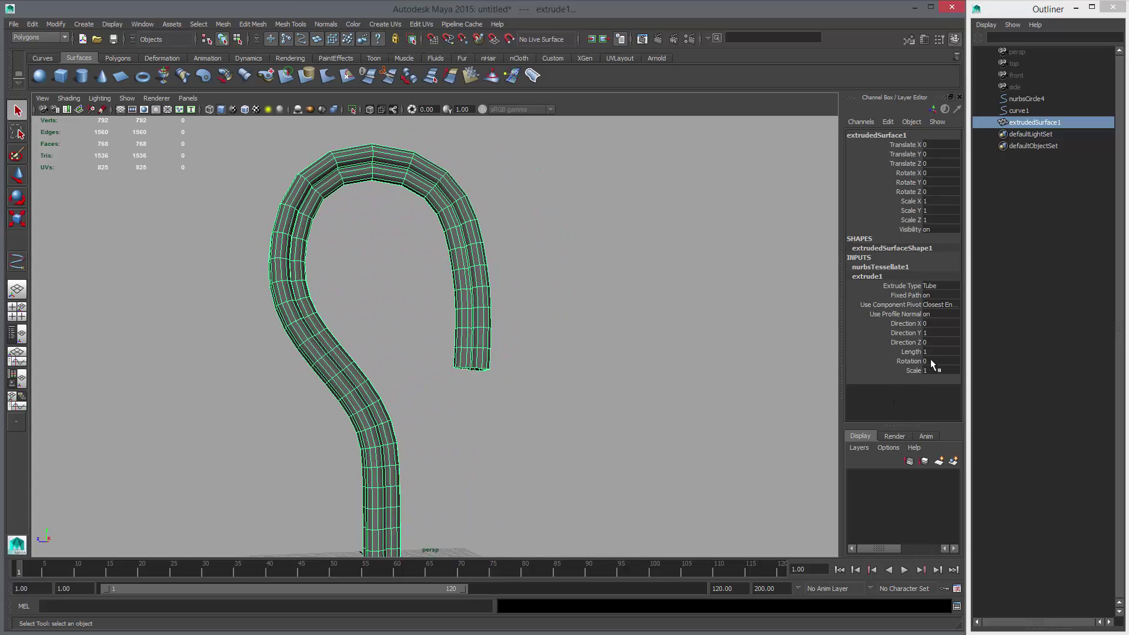
Try an extrude Rotation of 200 to twist the polygon tube into a rope
click(937, 361)
text(200)
key(Return)
click(659, 355)
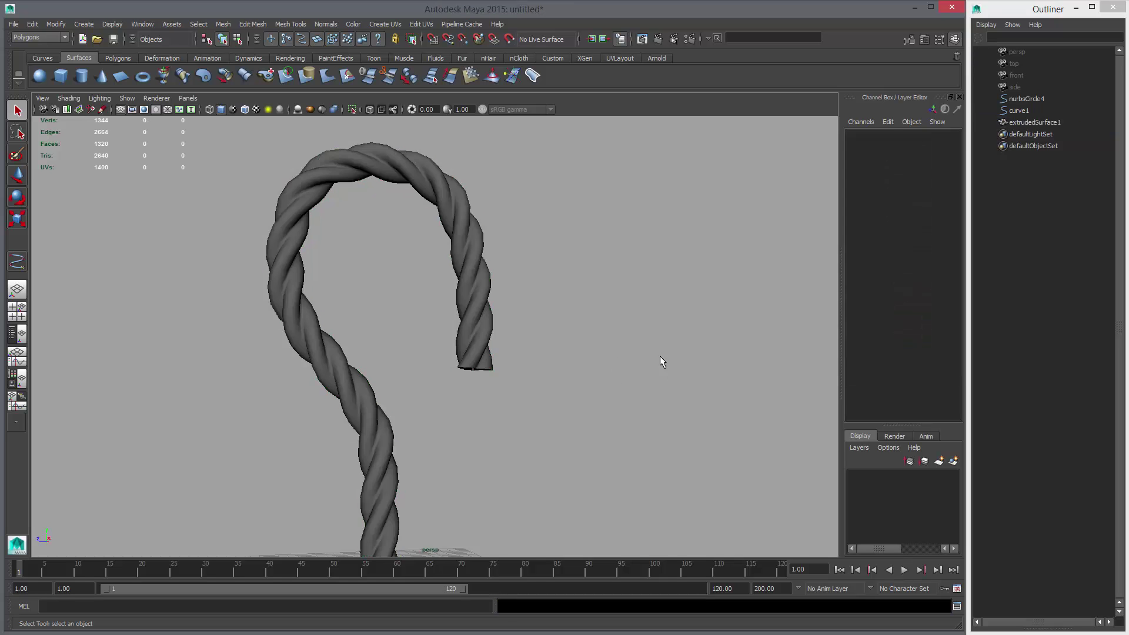
alt+right_drag(660, 356, 404, 270)
click(449, 253)
alt+drag(459, 259, 536, 348)
Undo the tube's twist along with the latest selection changes
key(ctrl+z)
key(ctrl+z)
key(ctrl+z)
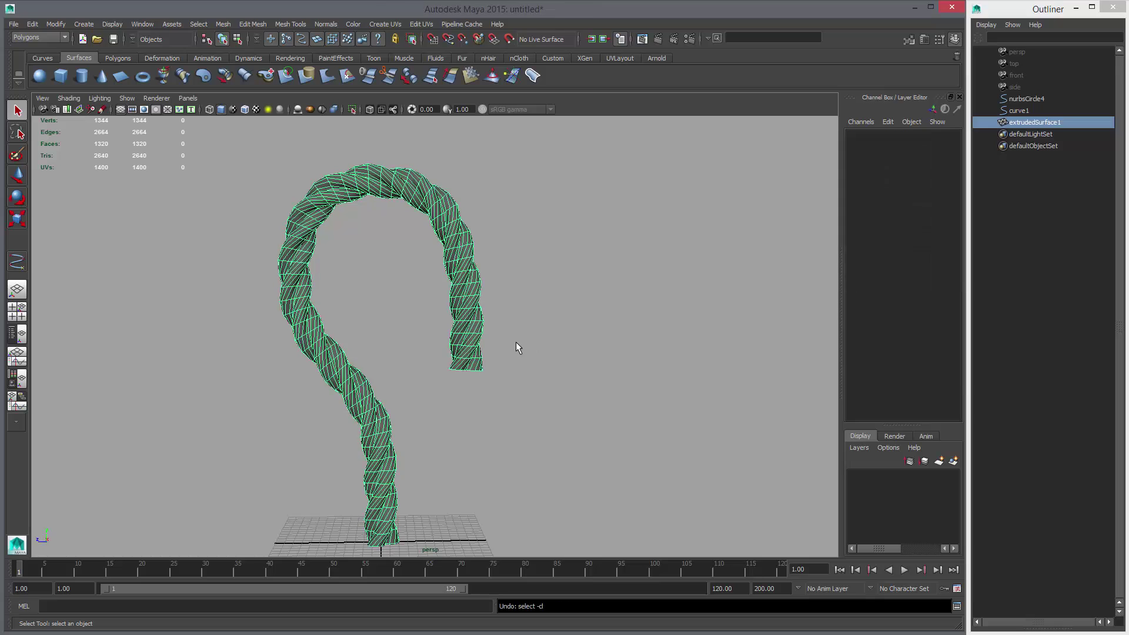
alt+drag(510, 281, 427, 313)
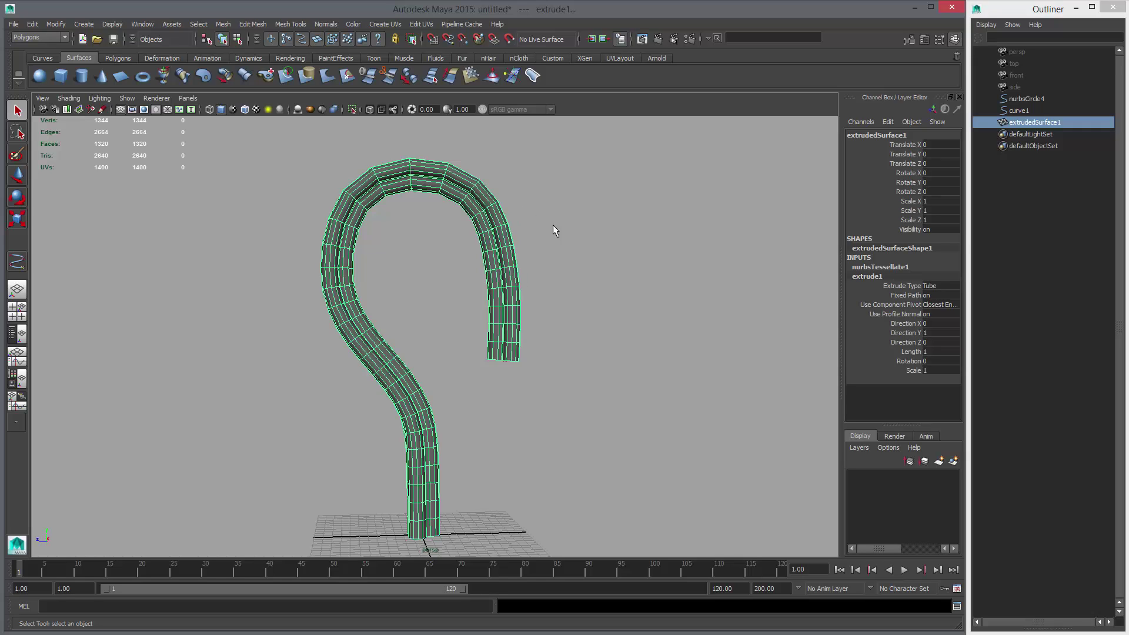
Try other U Number and V Number values on the tube's nurbsTessellate1 input
click(906, 268)
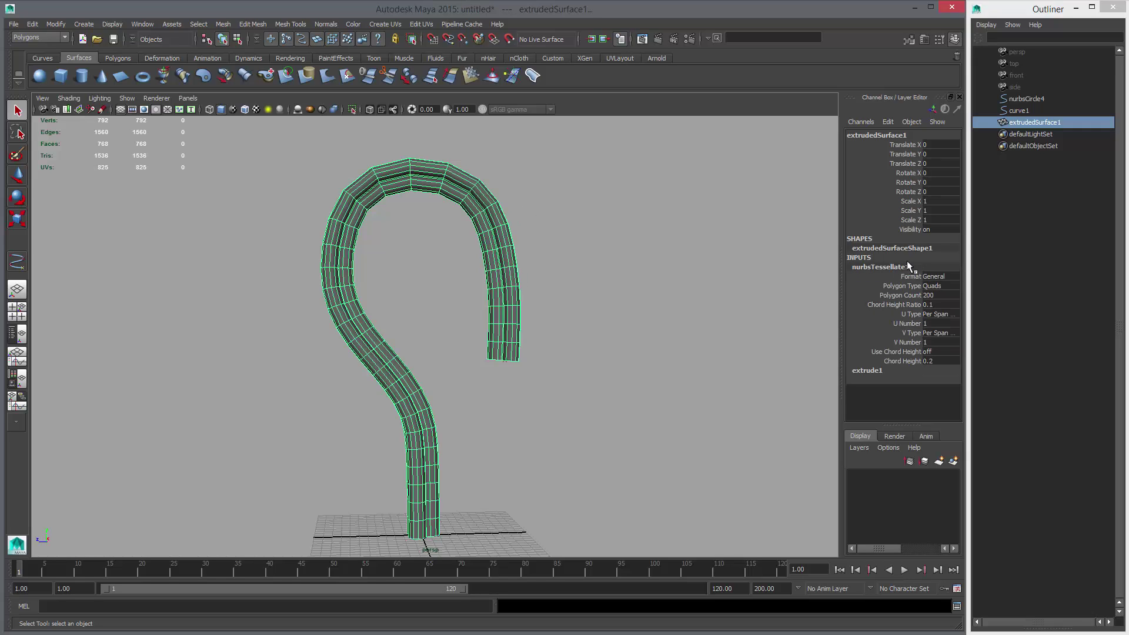
click(907, 323)
middle_drag(684, 297, 724, 319)
click(907, 342)
key(ctrl+z)
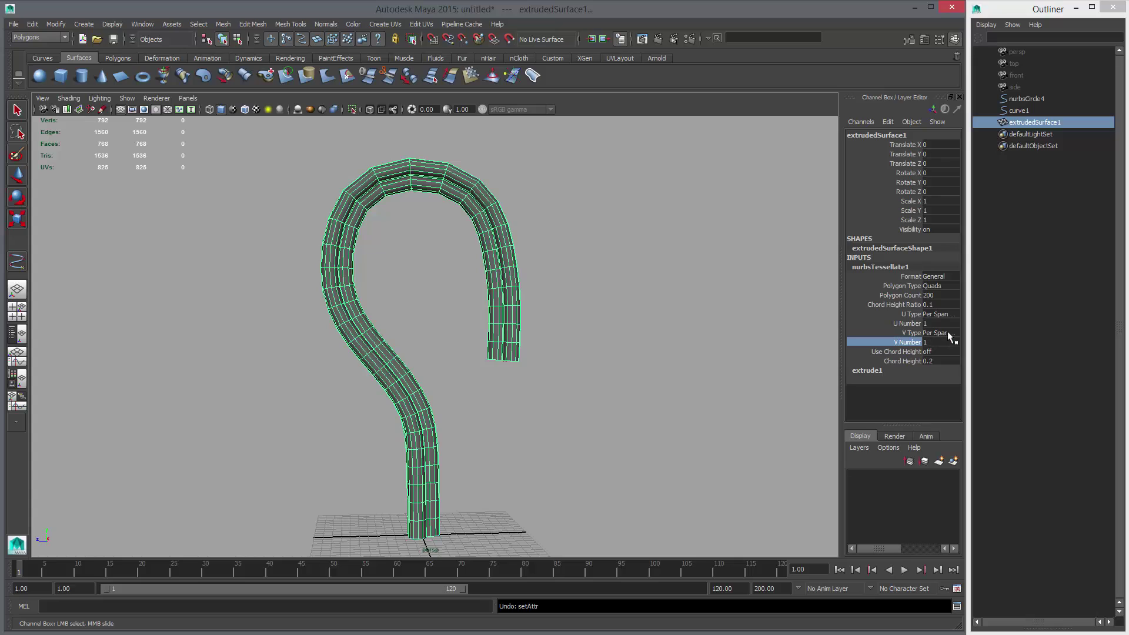
Change the tube's tessellation V Type to Per Surf # of Isoparms in 3D and raise V Number to 32
click(946, 333)
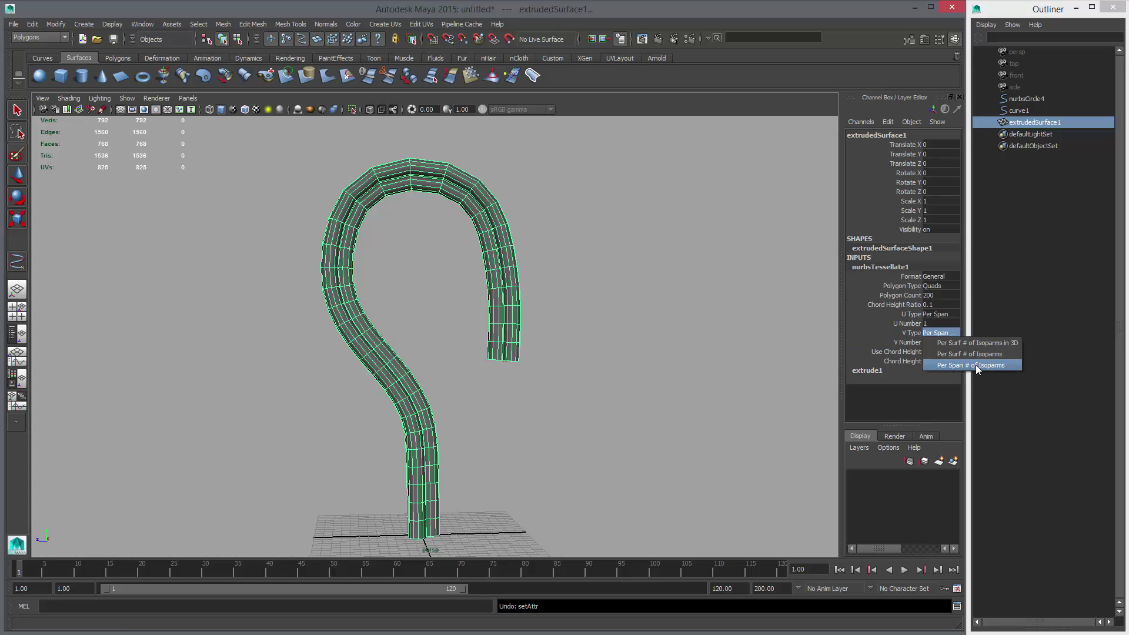
click(995, 342)
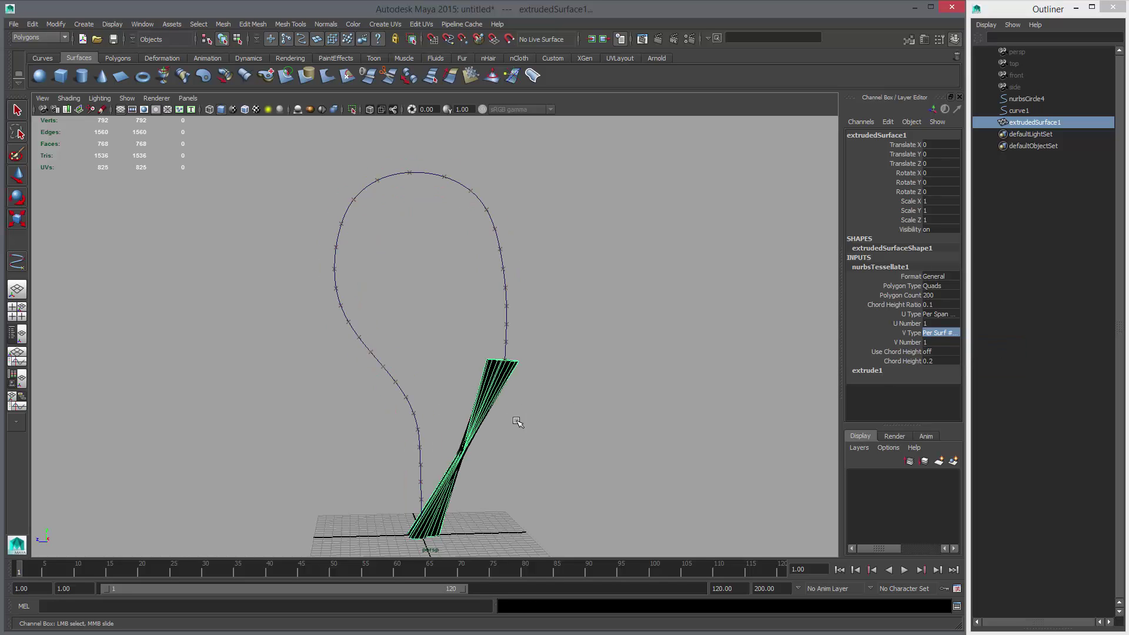
click(909, 342)
mouse_move(507, 343)
middle_down()
mouse_move(348, 332)
mouse_move(529, 345)
middle_up()
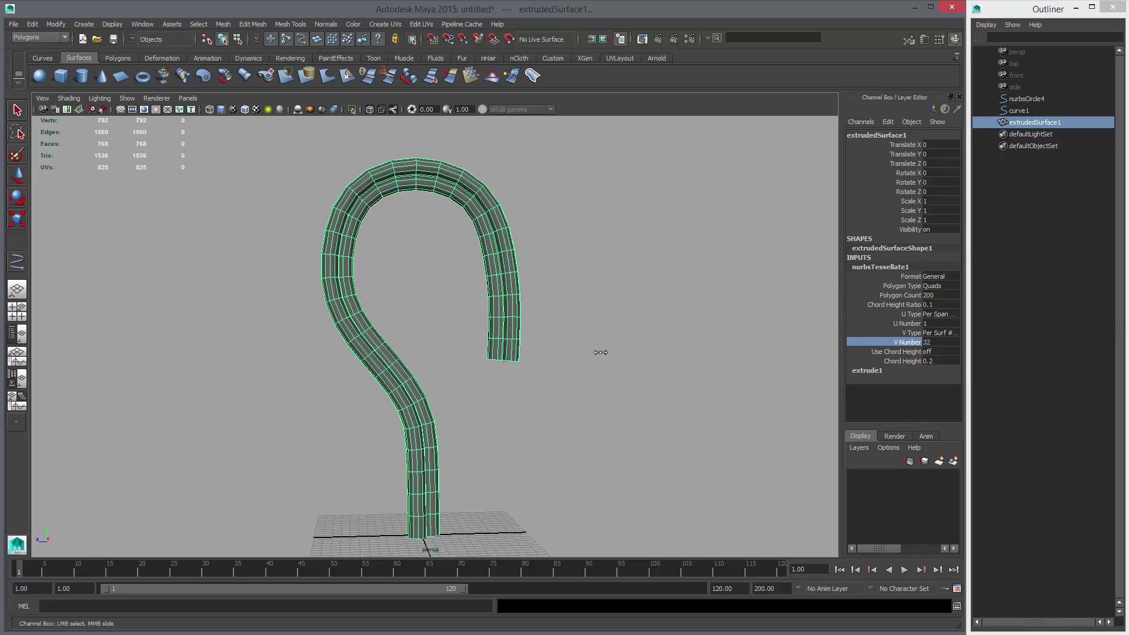
Set the tube's tessellation V Number to 64 for denser divisions along its length
click(948, 333)
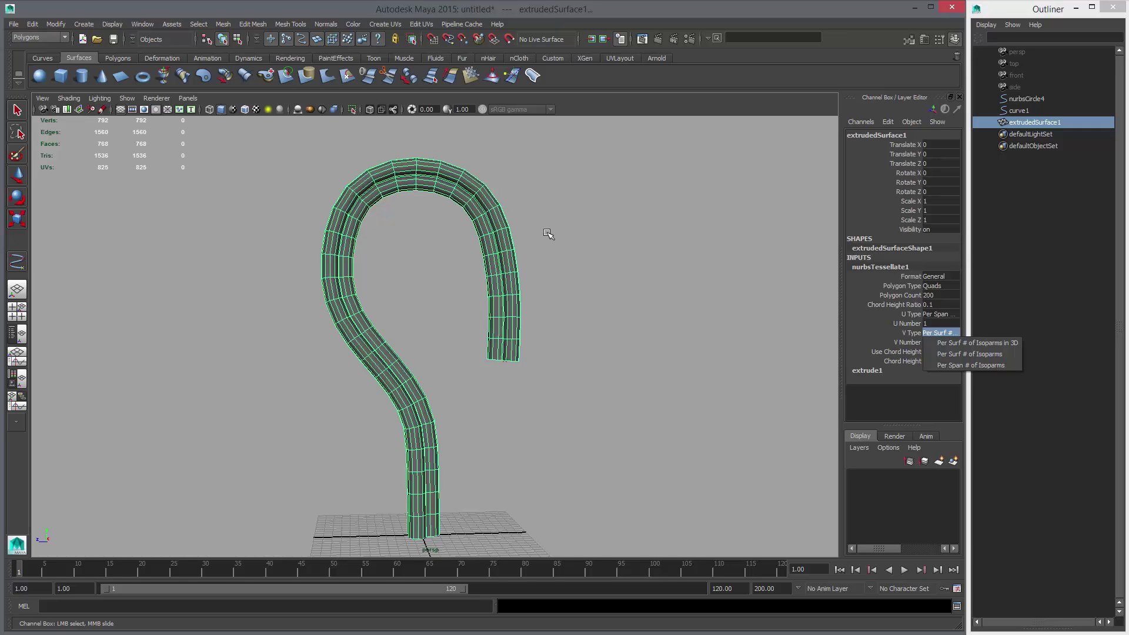
click(928, 343)
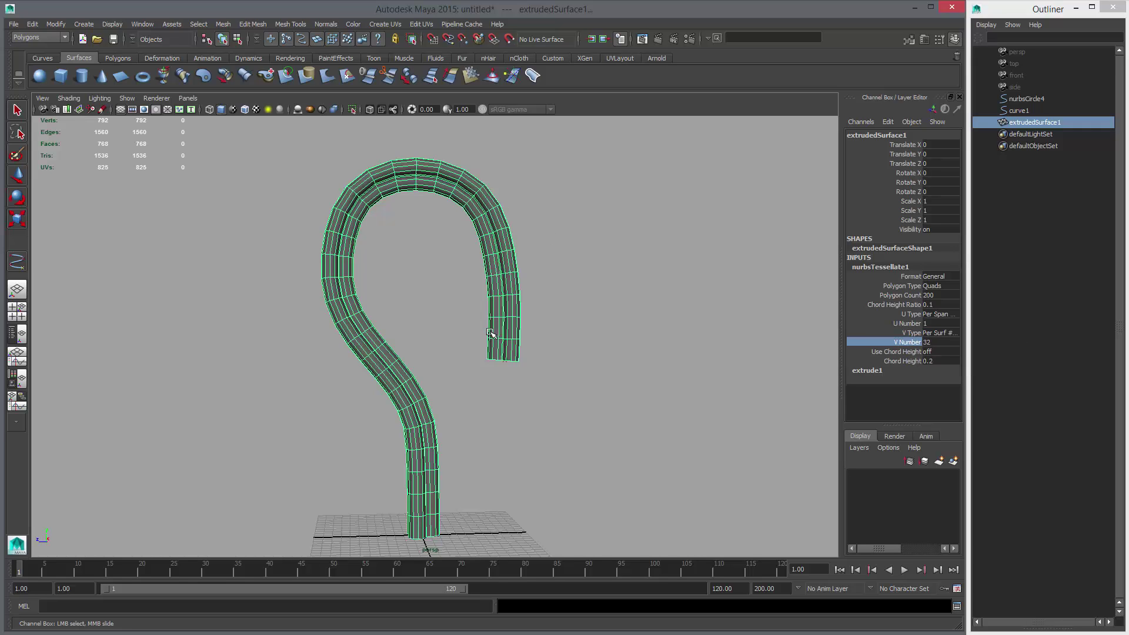
click(933, 342)
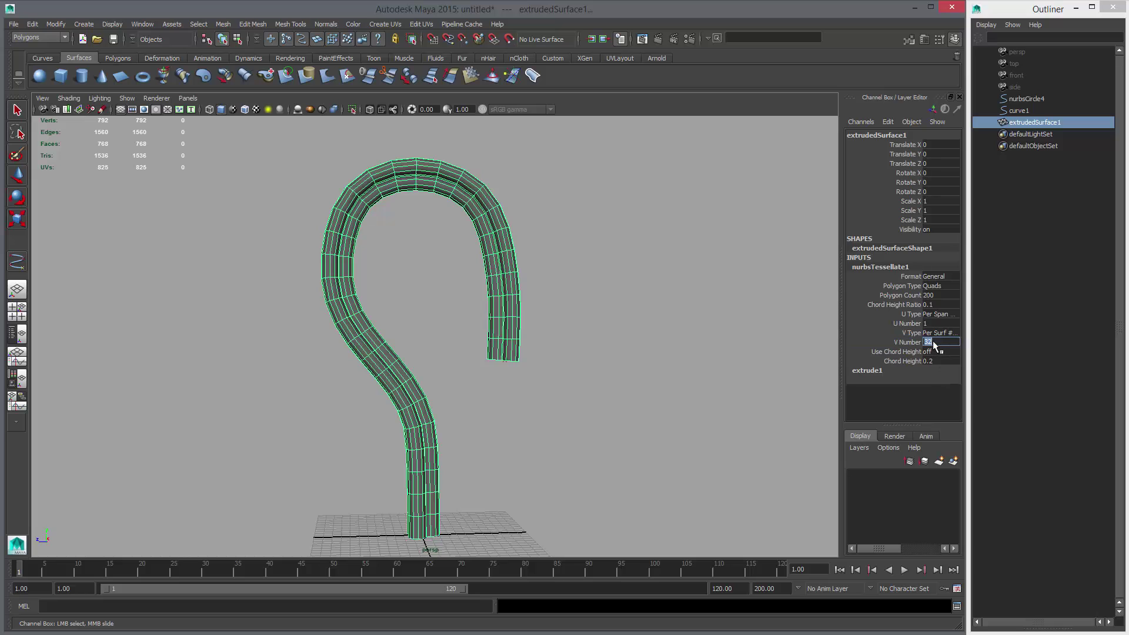
text(64)
key(Return)
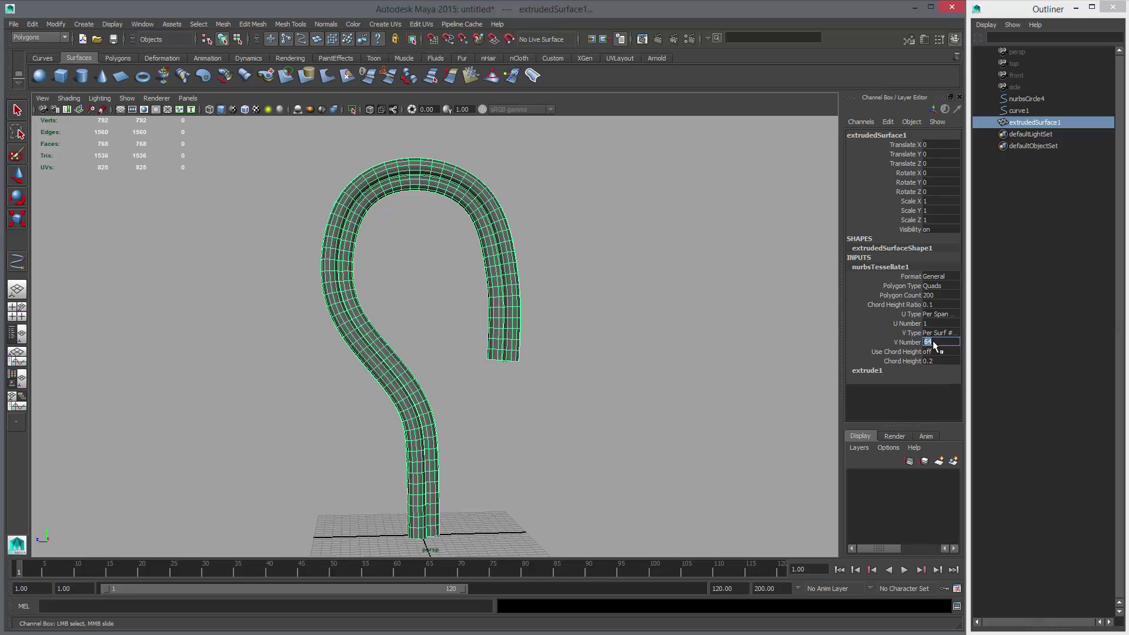
Set the extrude1 input's Rotation to 200 to twist the denser tube into a rope
alt+drag(486, 424, 571, 451)
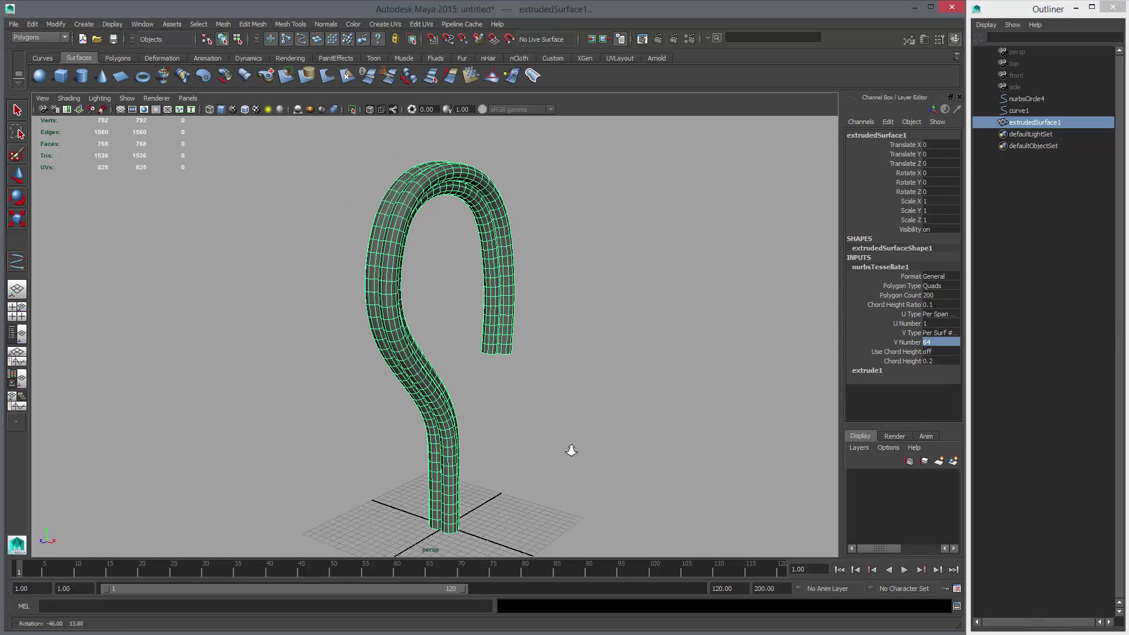
scroll(480, 424, up, 5)
alt+drag(480, 424, 435, 426)
click(865, 371)
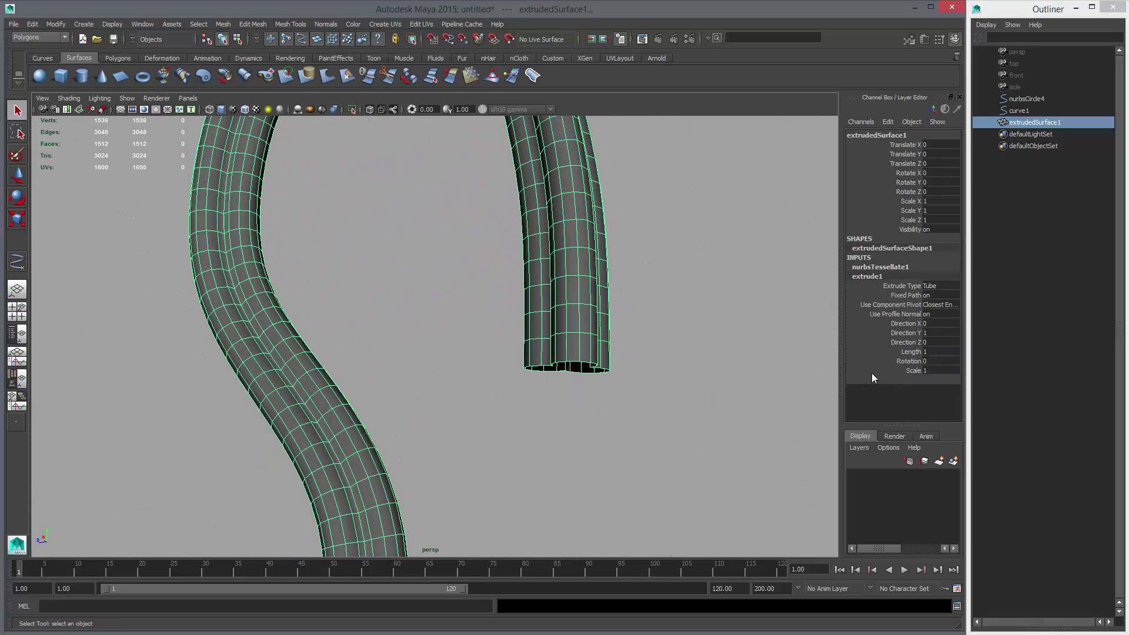
click(931, 360)
text(200.00)
key(Return)
click(700, 385)
scroll(457, 341, down, 6)
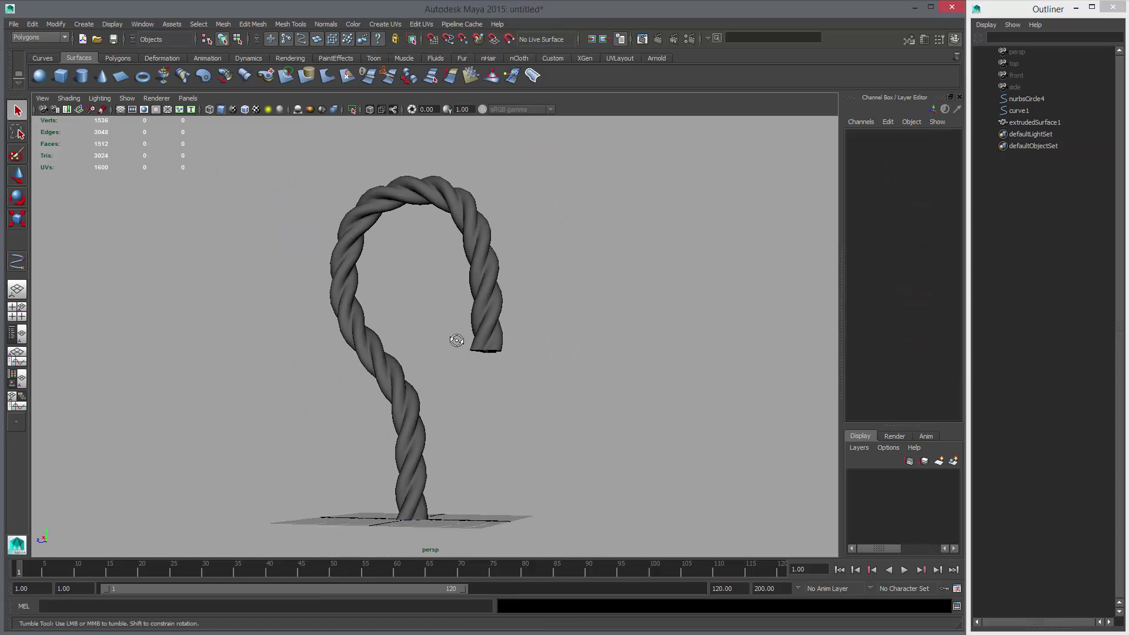
alt+drag(457, 341, 686, 350)
alt+right_drag(685, 351, 505, 353)
In wireframe display, select the path curve's control vertex at the upper bend near the free end and move it outward
click(1027, 99)
key(4)
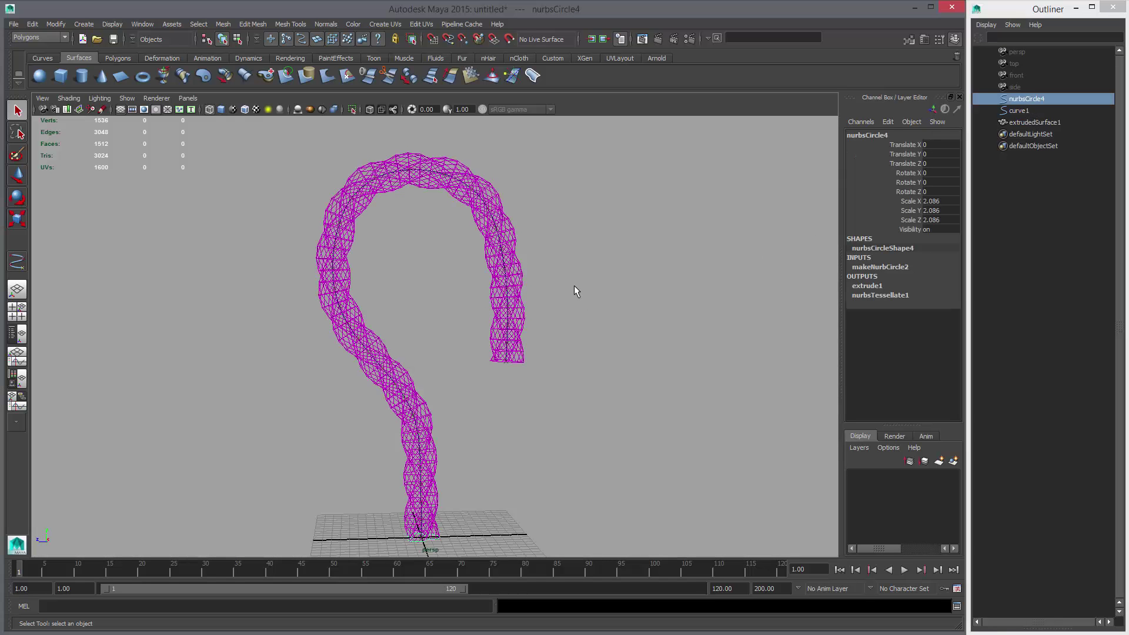
click(585, 252)
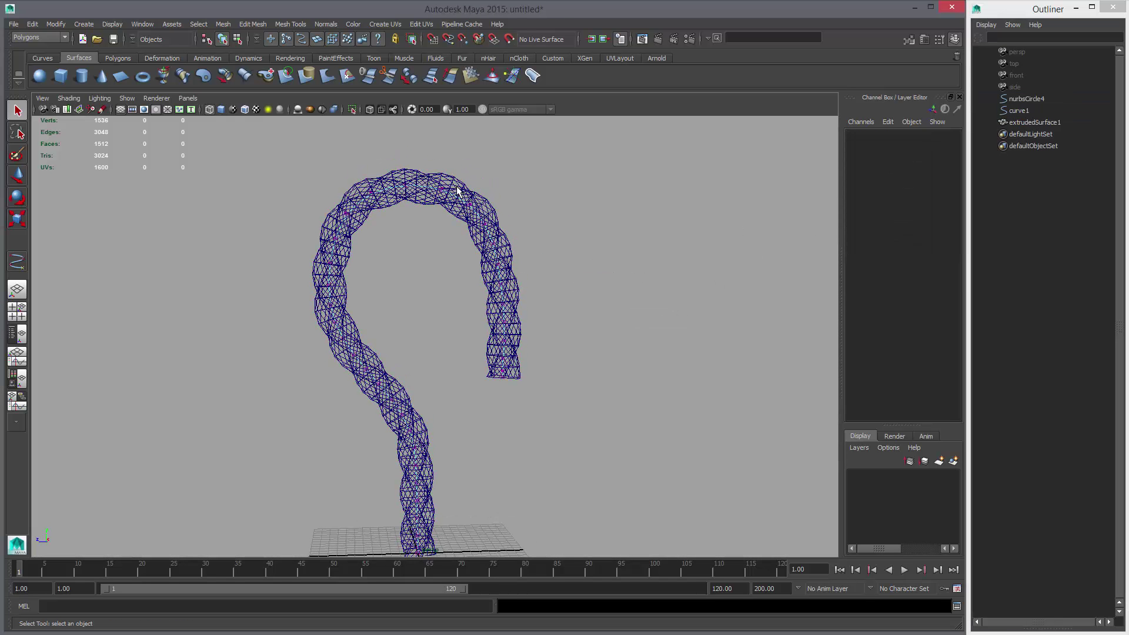
click(458, 191)
key(w)
middle_drag(487, 294, 489, 277)
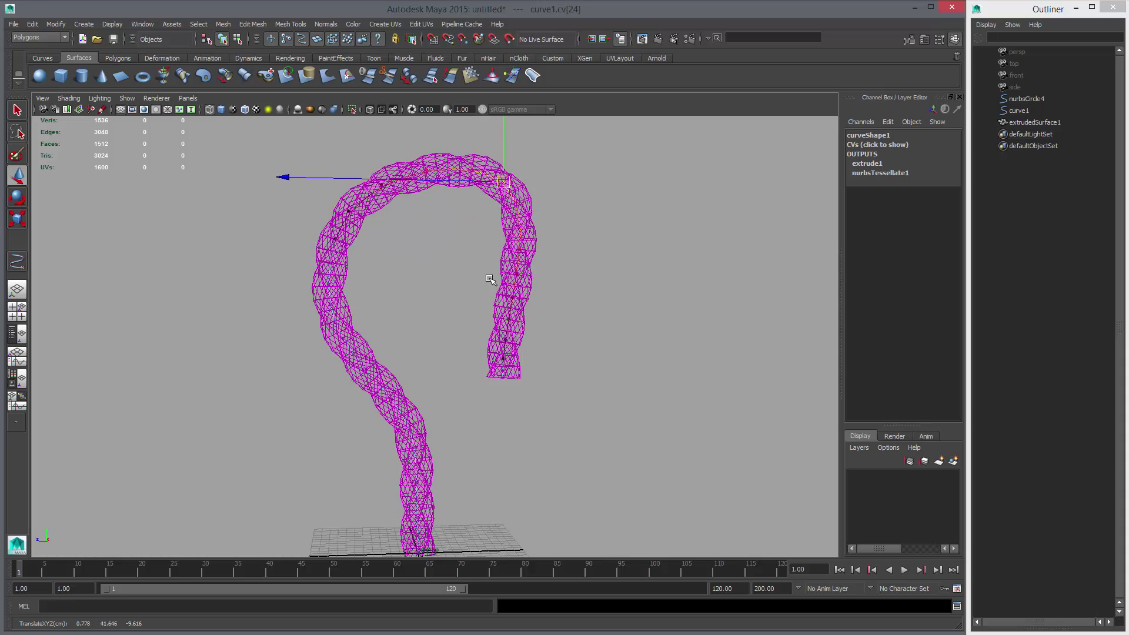
Switch to shaded display and reposition the same control vertex, pulling it upward to stretch the loop into a tall arch
key(5)
mouse_move(552, 297)
middle_down()
mouse_move(517, 320)
mouse_move(571, 333)
middle_up()
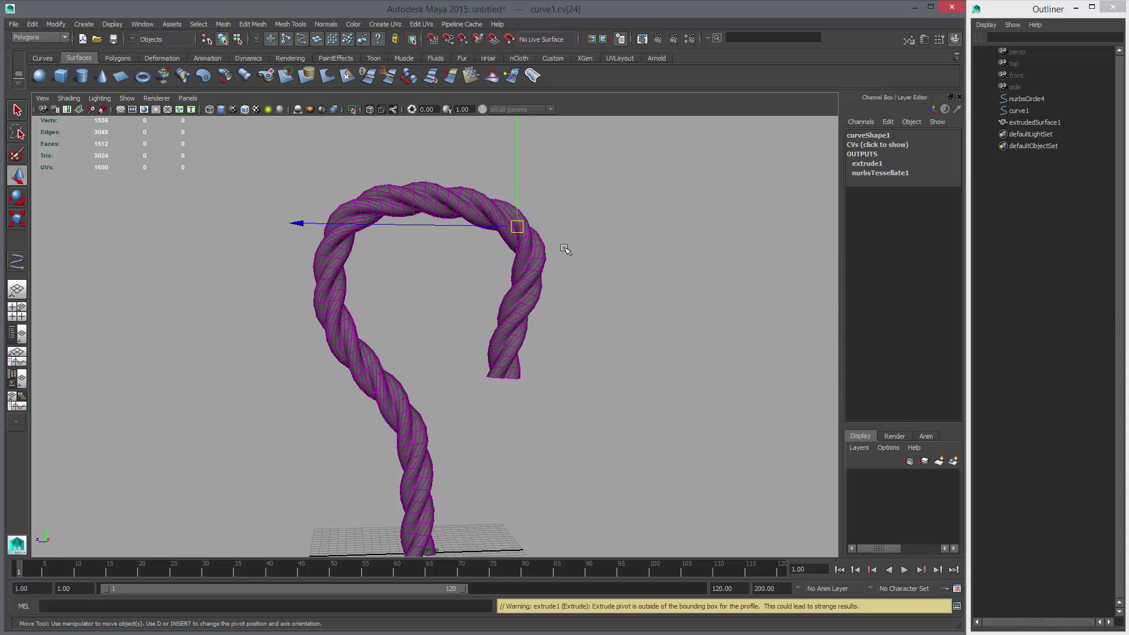
middle_drag(563, 248, 570, 275)
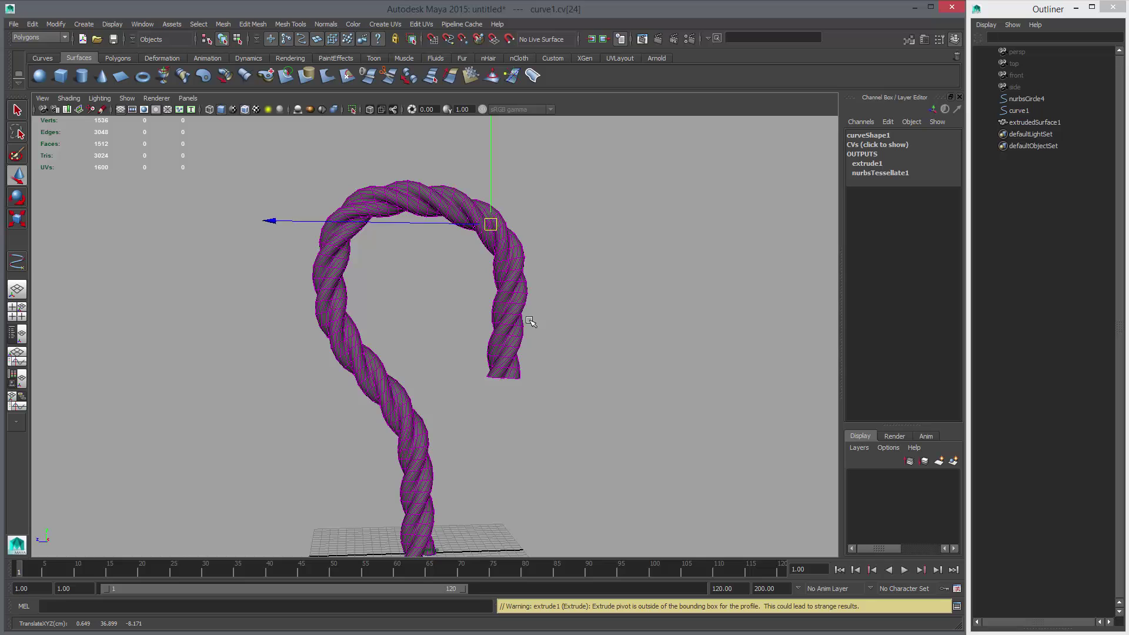
middle_drag(529, 321, 646, 315)
middle_drag(619, 268, 506, 335)
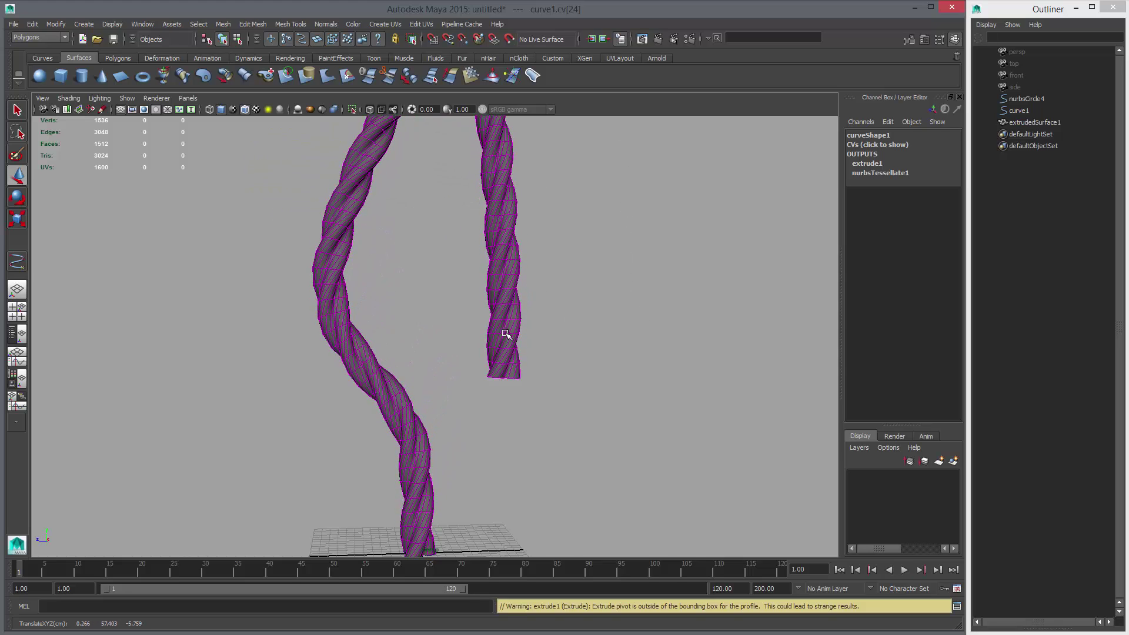
Select the two path control vertices on the arch's long-side slope and move them outward and down to widen the loop
alt+right_drag(638, 272, 461, 158)
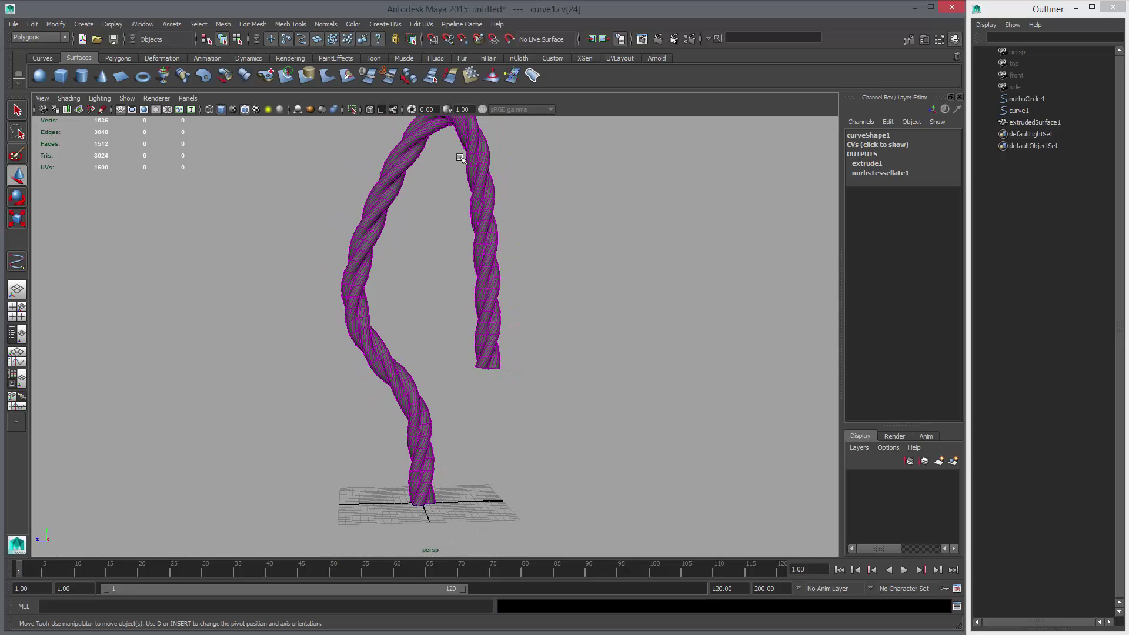
alt+middle_drag(482, 168, 492, 218)
drag(365, 190, 421, 234)
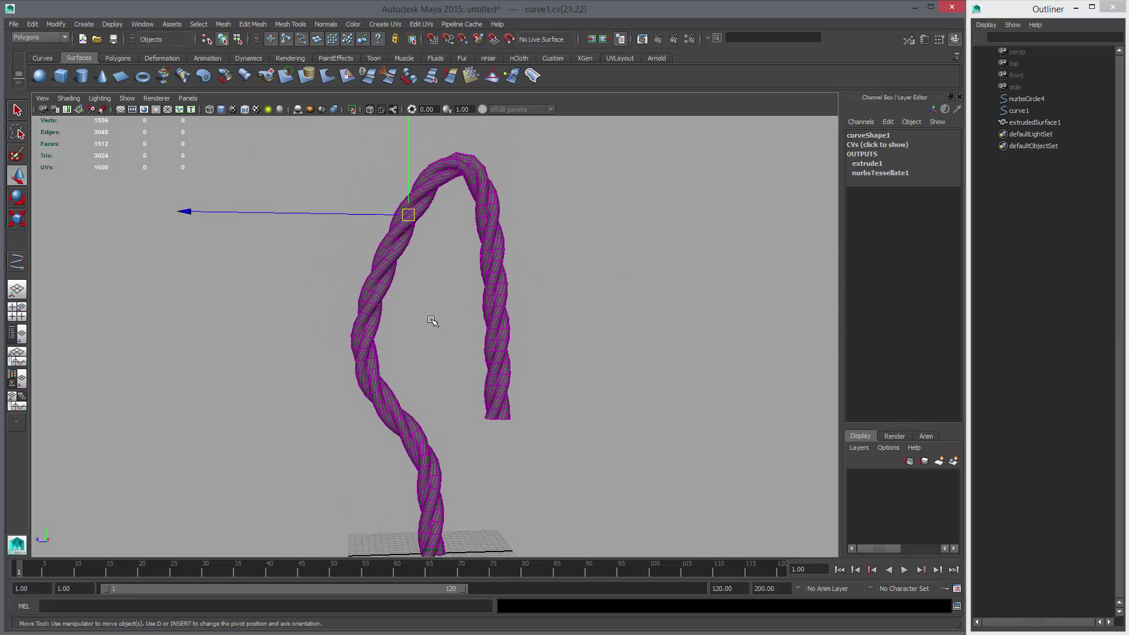
middle_drag(433, 323, 348, 397)
click(388, 198)
middle_drag(475, 262, 483, 291)
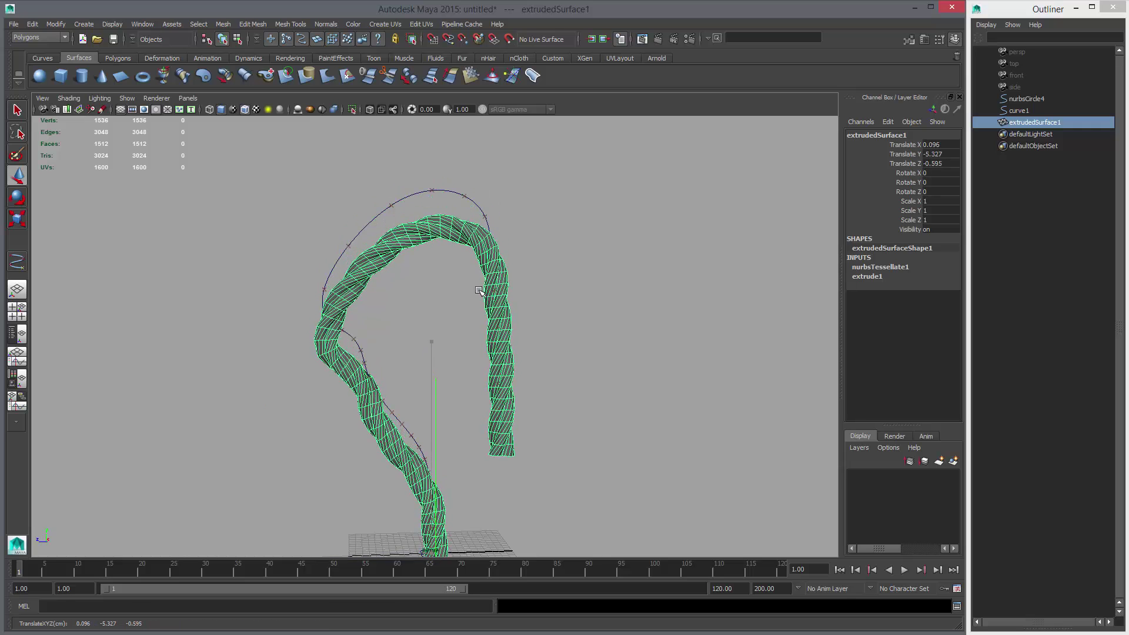
key(z)
key(z)
Lower the two path control vertices at the loop's peak and shift the pair below the loop's long-side bend outward
drag(418, 149, 483, 217)
middle_drag(507, 265, 513, 304)
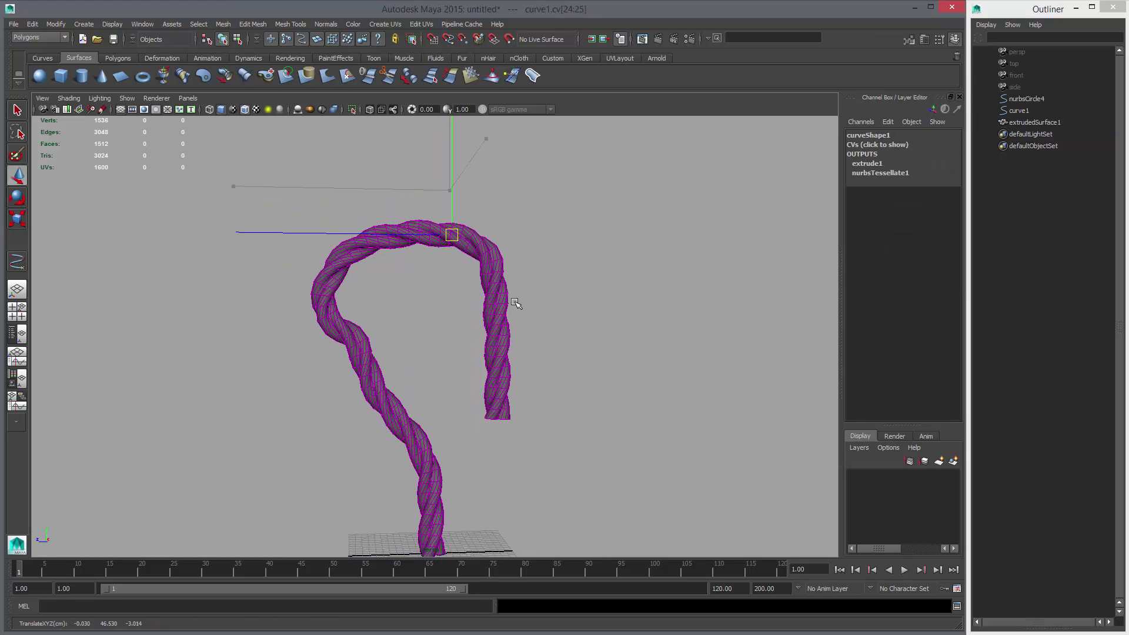
drag(353, 371, 408, 420)
mouse_move(422, 402)
middle_down()
mouse_move(398, 409)
mouse_move(408, 390)
middle_up()
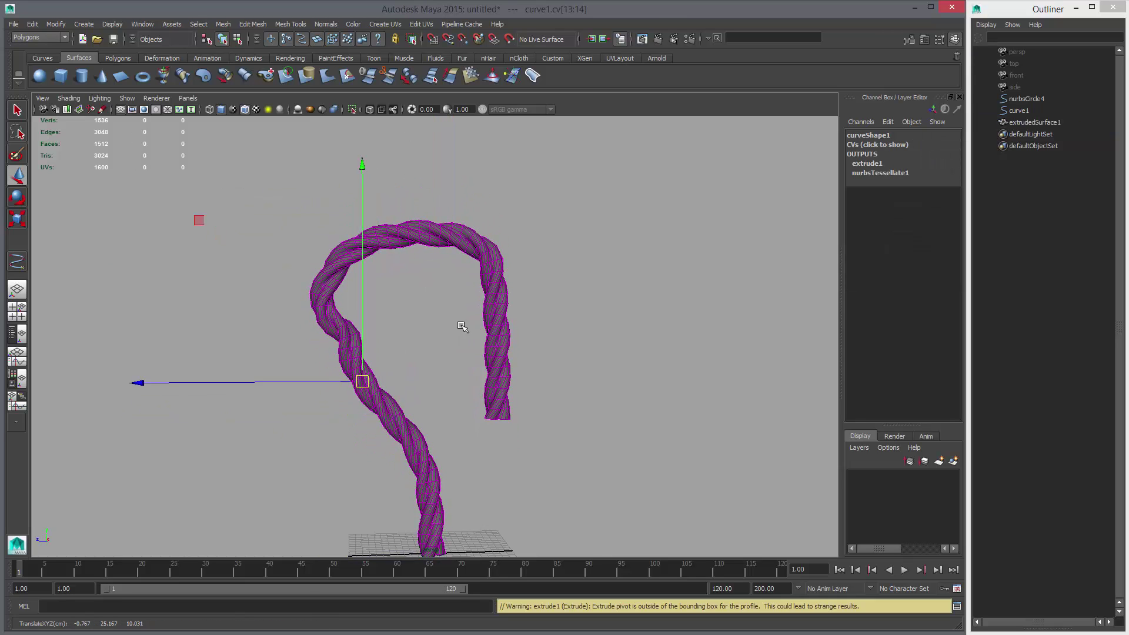
Move the path control vertices near the hook's free end outward to bulge that side, and select the rope surface
drag(470, 303, 526, 351)
mouse_move(540, 355)
middle_down()
mouse_move(562, 373)
mouse_move(558, 360)
middle_up()
click(450, 241)
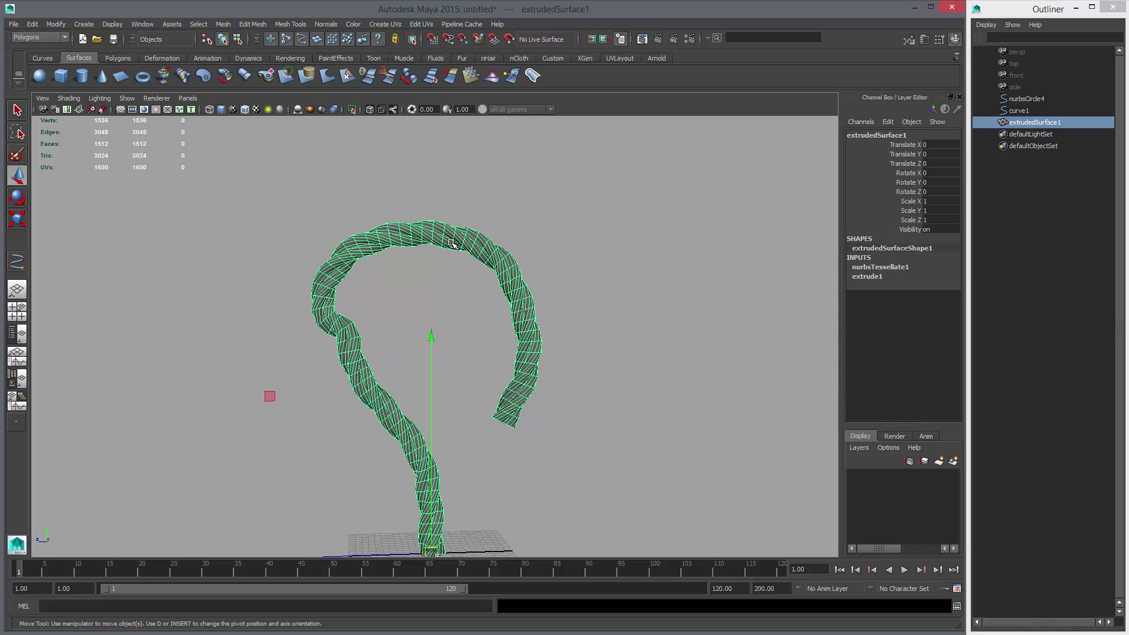
Inspect the selected rope's UV layout in the UV Texture Editor, then close the editor
alt+right_drag(483, 294, 444, 283)
alt+middle_drag(445, 283, 447, 207)
alt+right_drag(447, 207, 484, 239)
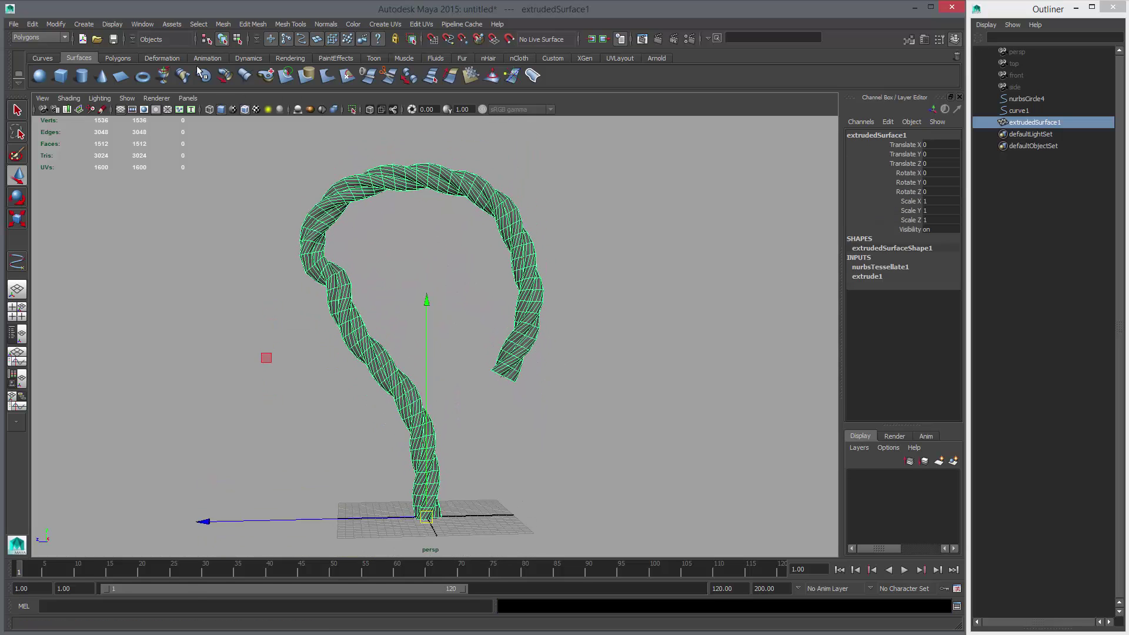
click(118, 58)
click(574, 77)
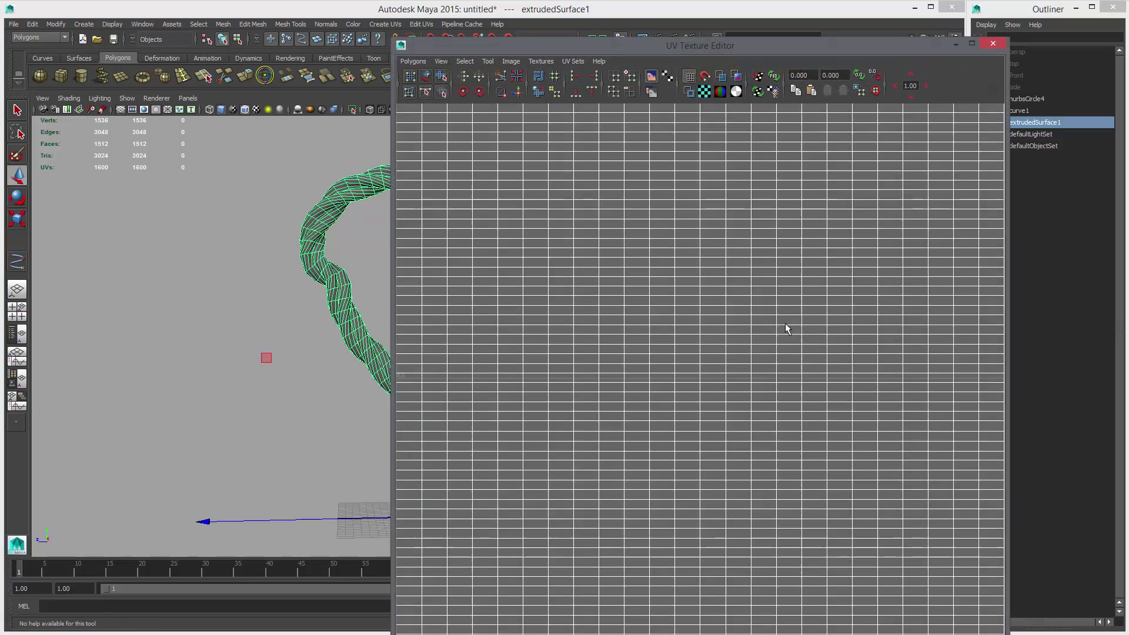
drag(584, 43, 727, 37)
drag(1065, 48, 872, 49)
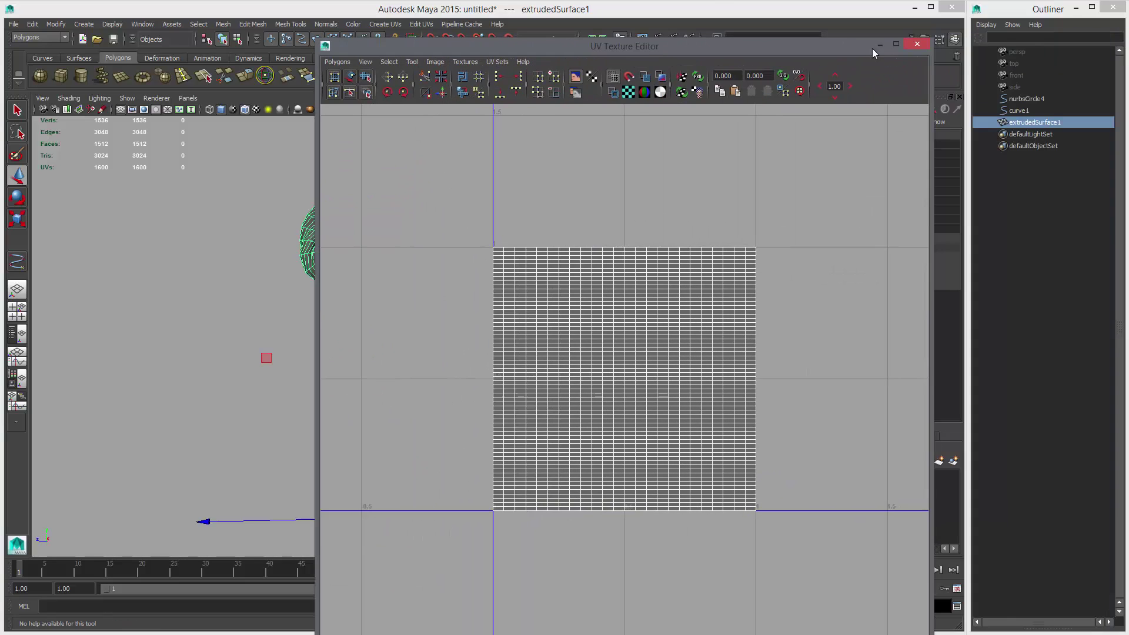
click(915, 48)
Deselect the rope and turn off the wireframe overlay on shaded objects to view the twisted strands cleanly
alt+drag(580, 327, 590, 346)
alt+right_drag(590, 345, 610, 421)
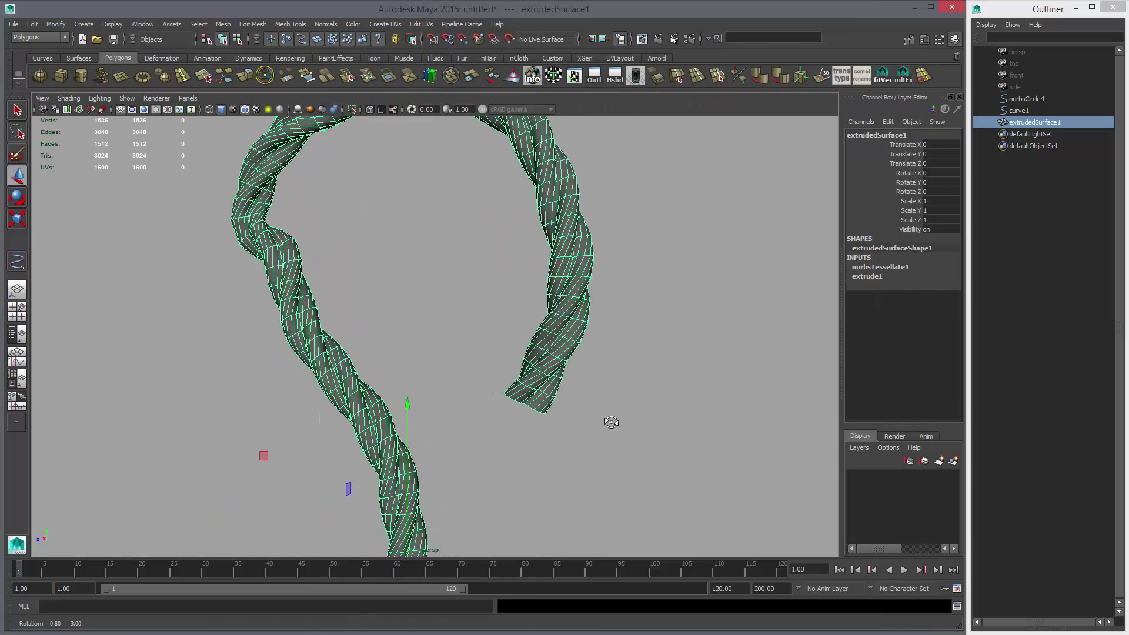
click(657, 380)
mouse_move(657, 379)
alt+mouse_down()
mouse_move(537, 350)
mouse_move(623, 333)
mouse_move(811, 336)
mouse_move(548, 355)
mouse_move(234, 343)
mouse_move(502, 340)
mouse_move(529, 353)
alt+mouse_up()
click(246, 110)
alt+right_drag(530, 353, 571, 365)
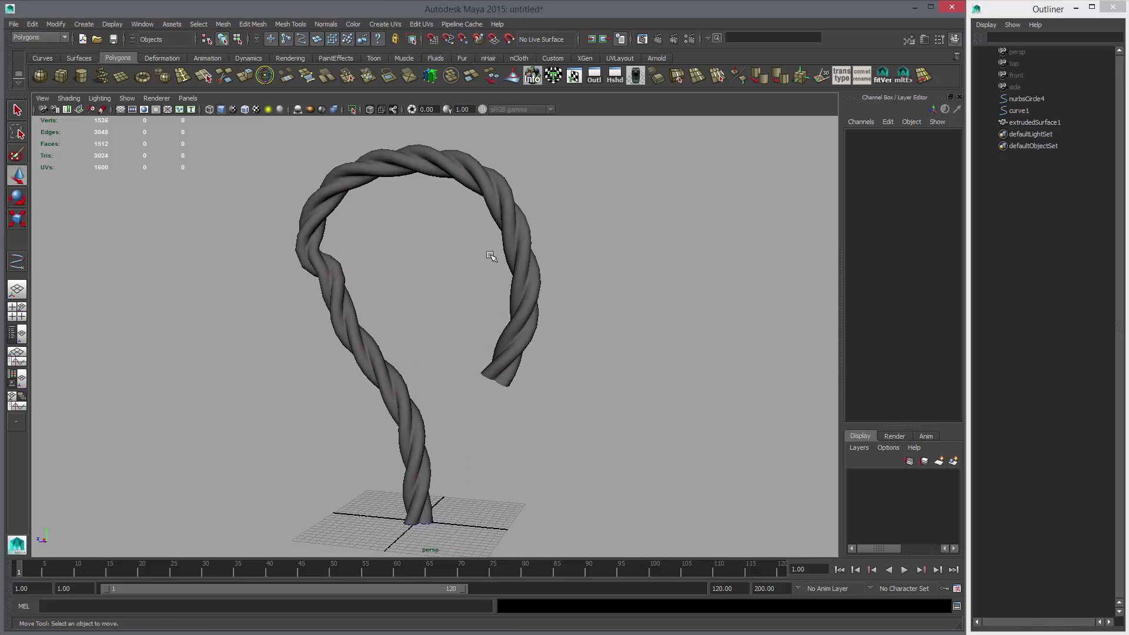
mouse_move(459, 242)
alt+mouse_down()
mouse_move(501, 234)
mouse_move(472, 239)
alt+mouse_up()
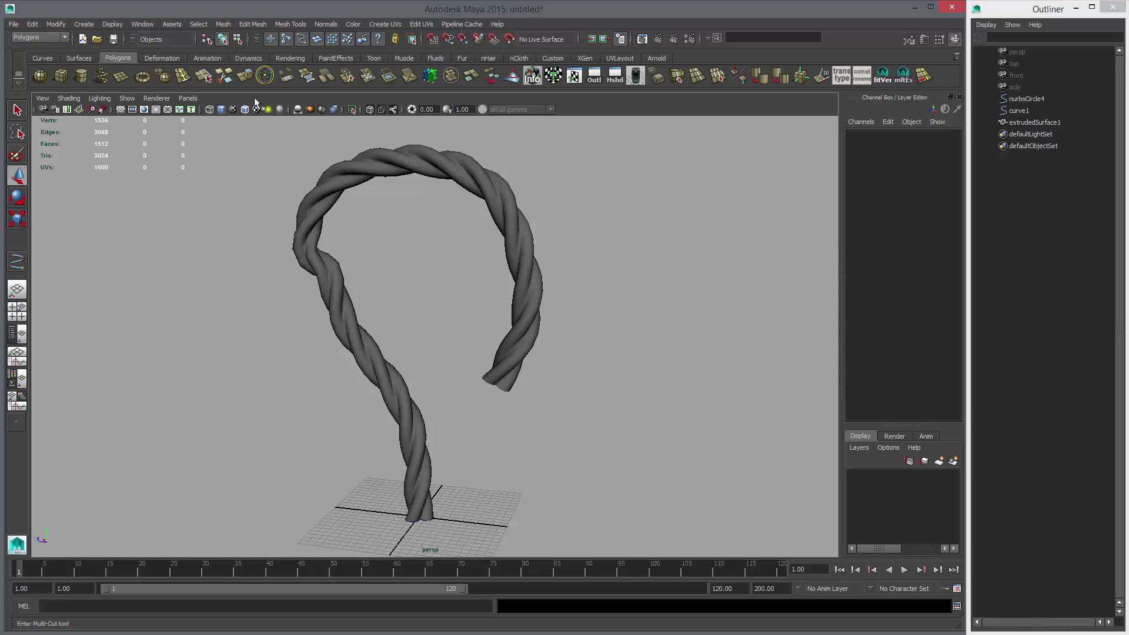
Switch the command set from Polygons to Surfaces, look over its surface-creation commands, and view the rope from the opposite side
click(54, 36)
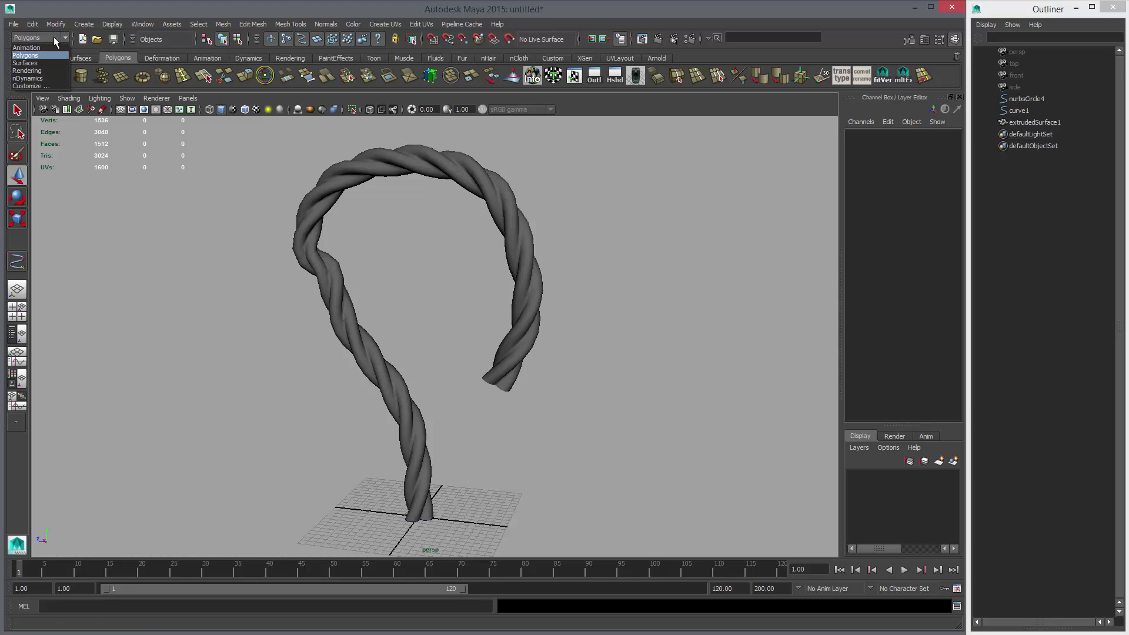
click(41, 61)
click(244, 24)
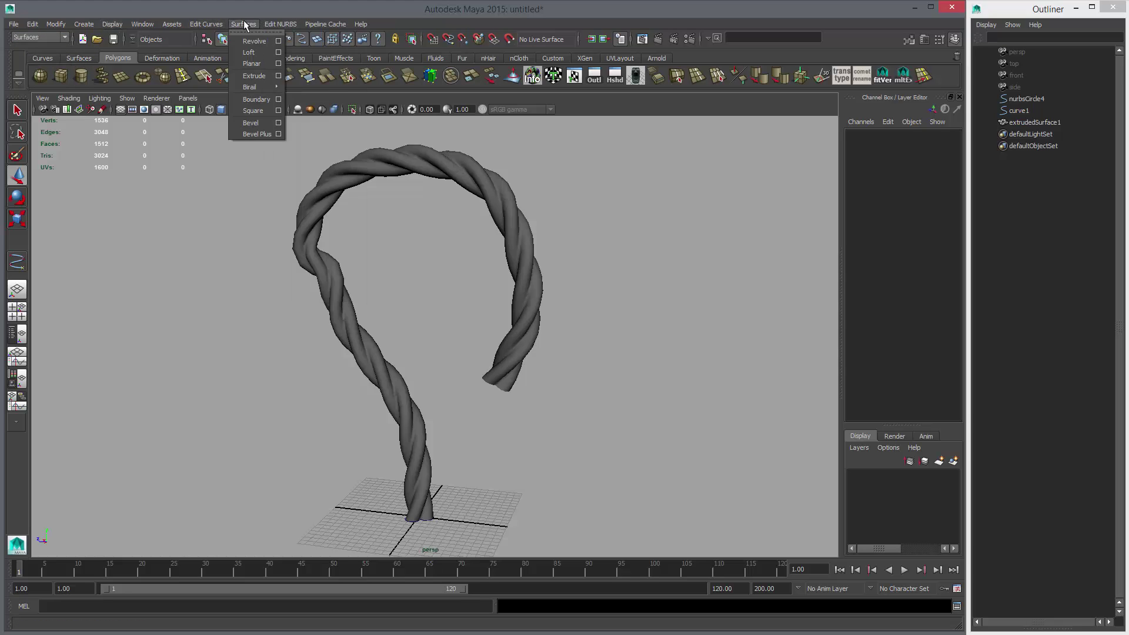
click(279, 24)
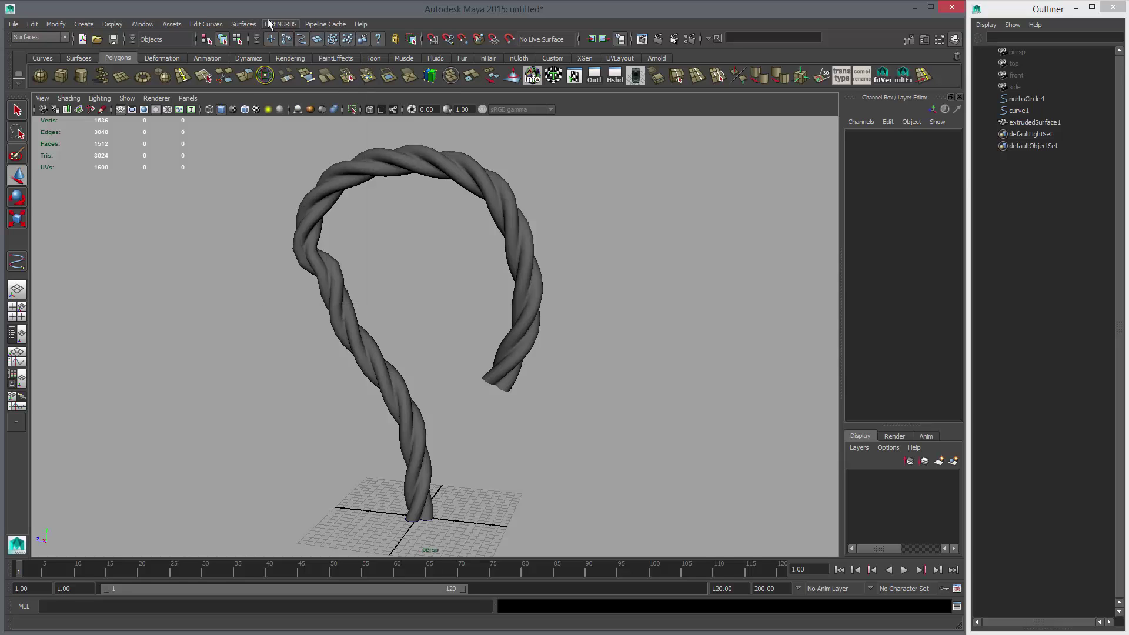
click(268, 20)
click(268, 21)
alt+drag(511, 222, 442, 283)
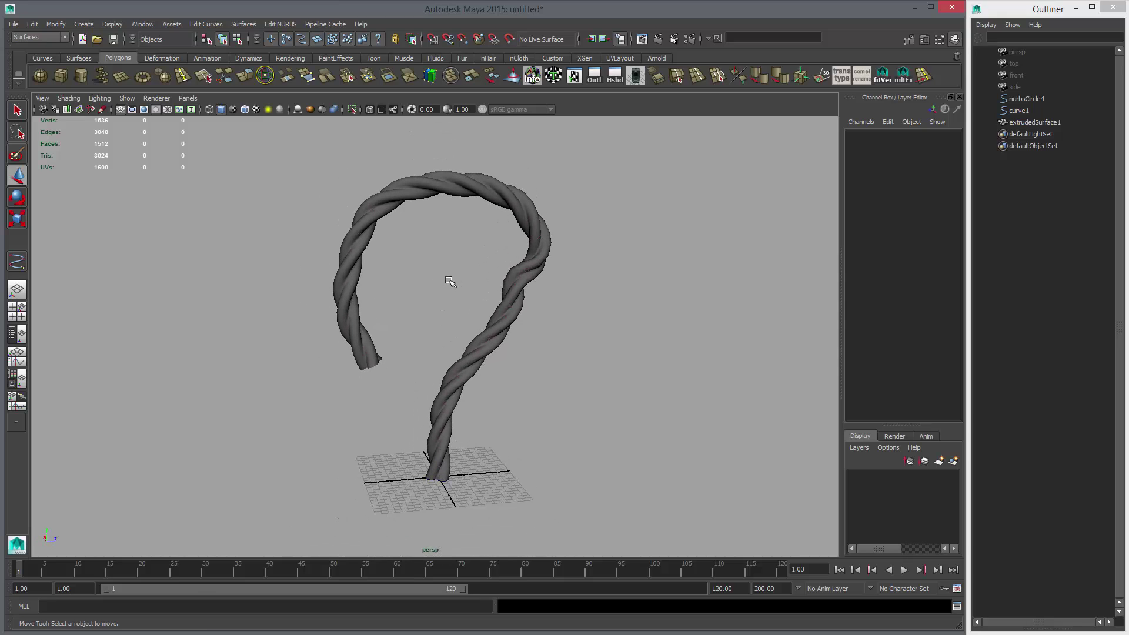